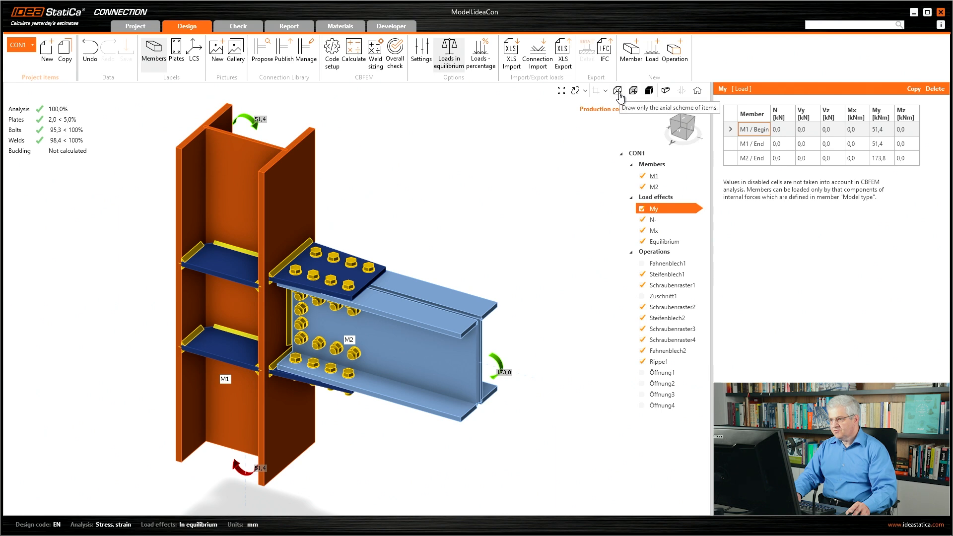
# Step: Show the joint as an axial scheme only and display the local coordinate systems of the members
pyautogui.click(618, 92)
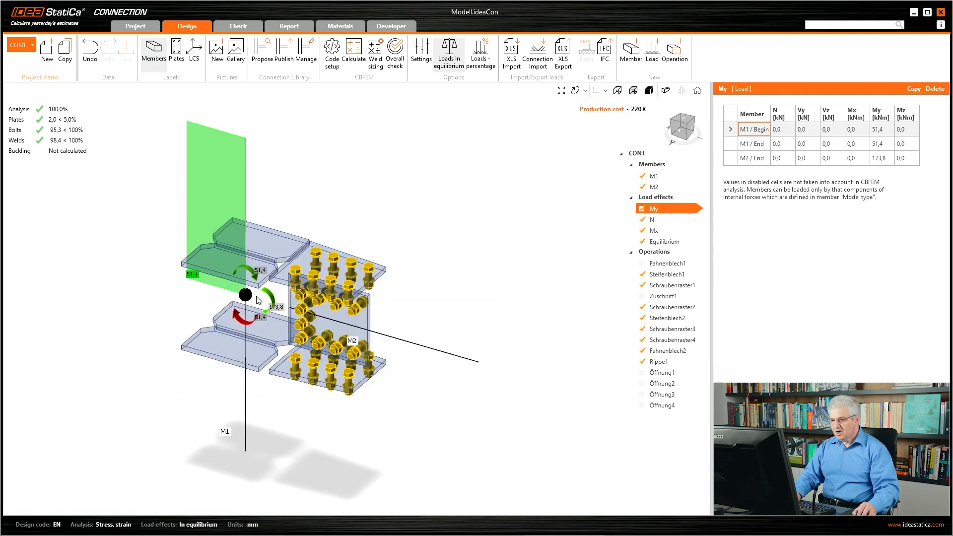
pyautogui.scroll(3, 303, 285)
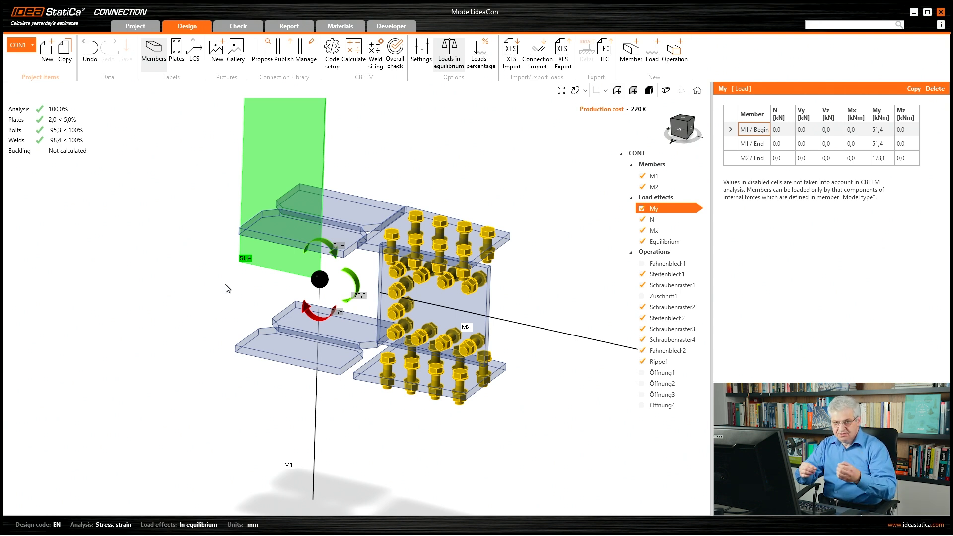
pyautogui.click(191, 54)
pyautogui.scroll(-5, 185, 242)
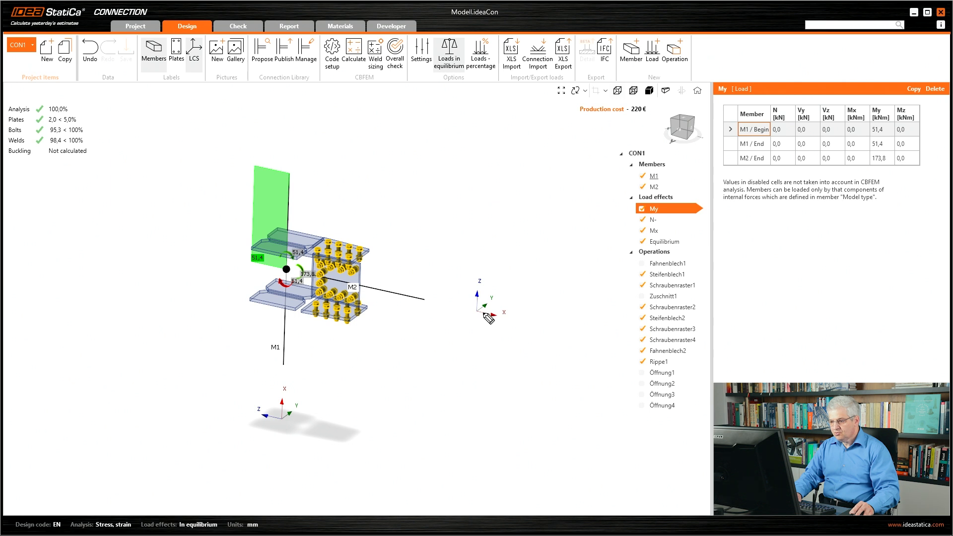
# Step: Sketch a normal force arrow N and a moment arrow M on beam M2's local axes, then clear the markings
pyautogui.moveTo(481, 313)
pyautogui.mouseDown()
pyautogui.moveTo(526, 314)
pyautogui.moveTo(522, 330)
pyautogui.moveTo(564, 326)
pyautogui.mouseUp()
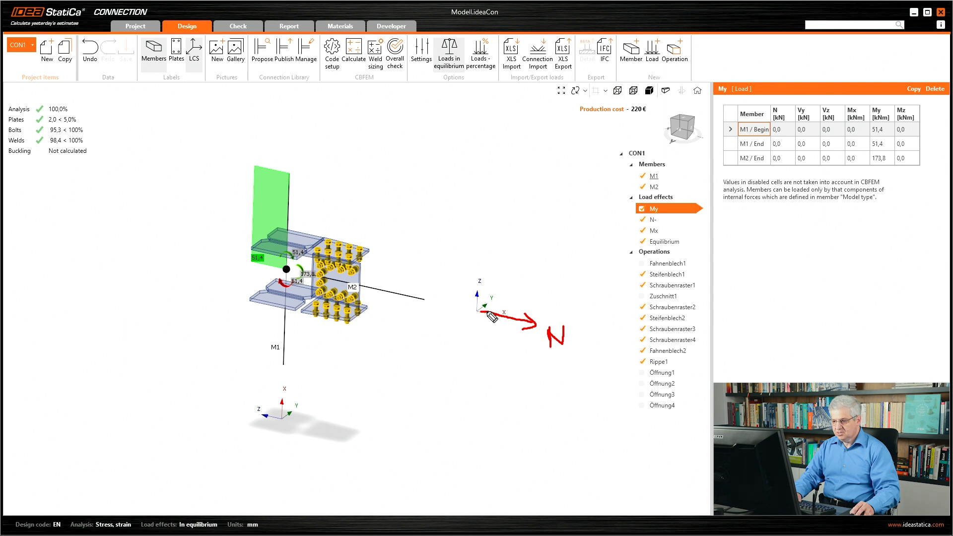
pyautogui.moveTo(480, 309); pyautogui.dragTo(511, 292)
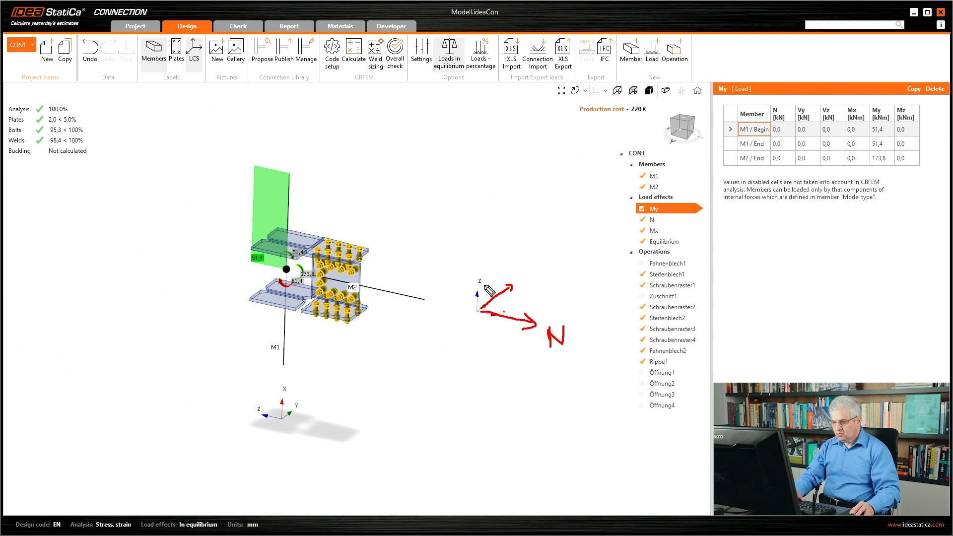
pyautogui.moveTo(484, 286)
pyautogui.mouseDown()
pyautogui.moveTo(517, 299)
pyautogui.moveTo(507, 304)
pyautogui.moveTo(525, 290)
pyautogui.moveTo(532, 298)
pyautogui.mouseUp()
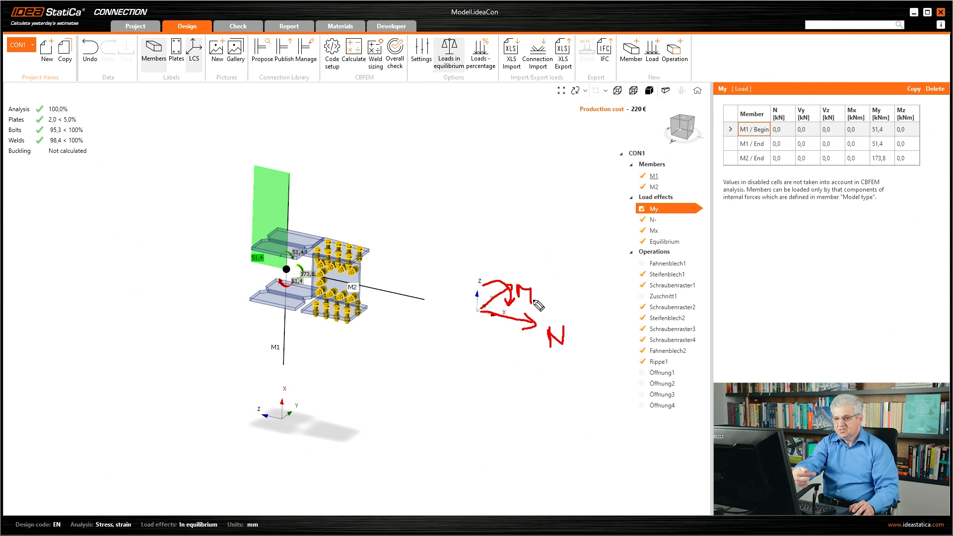
pyautogui.moveTo(536, 296); pyautogui.dragTo(540, 311)
pyautogui.press('Escape')
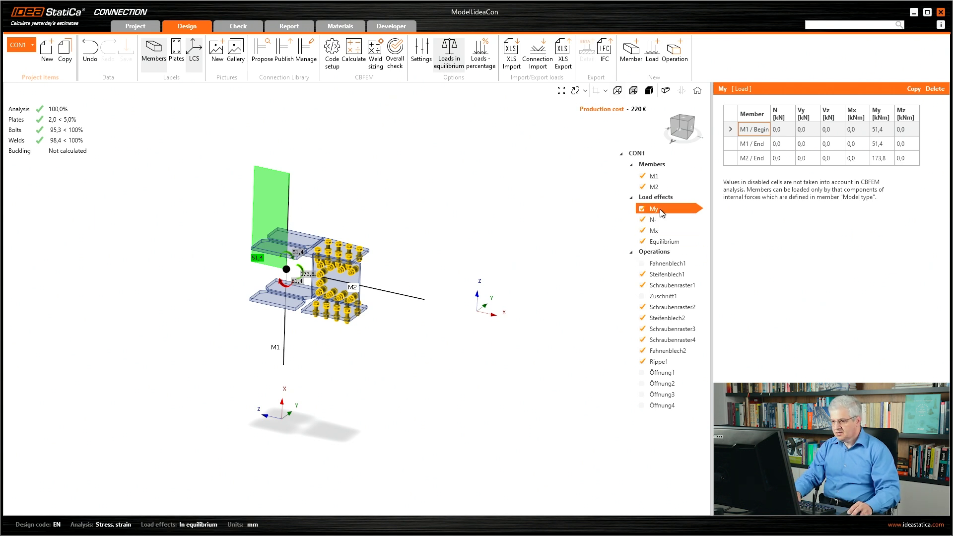
# Step: Display the bending moment diagram of the M2 / End entry in load effect My
pyautogui.scroll(5, 303, 281)
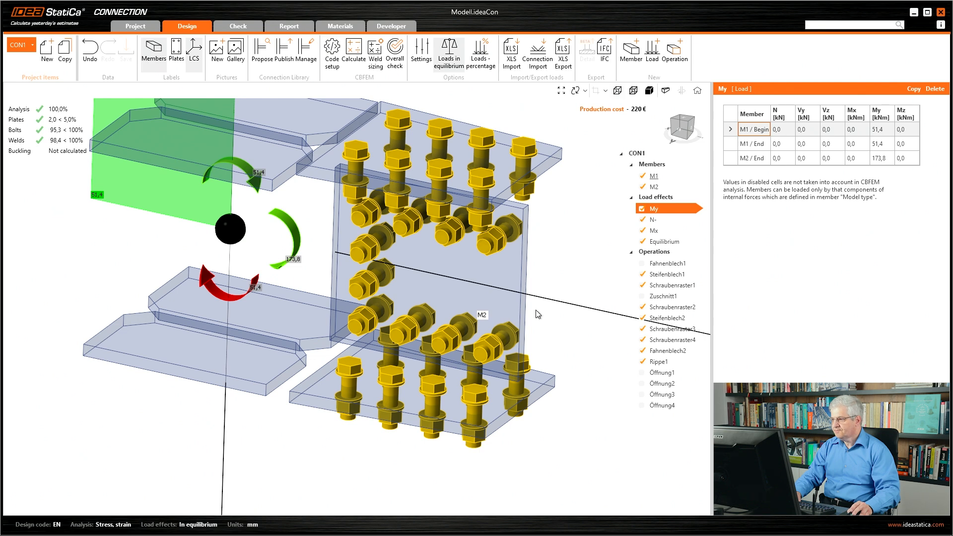
pyautogui.scroll(-5, 537, 314)
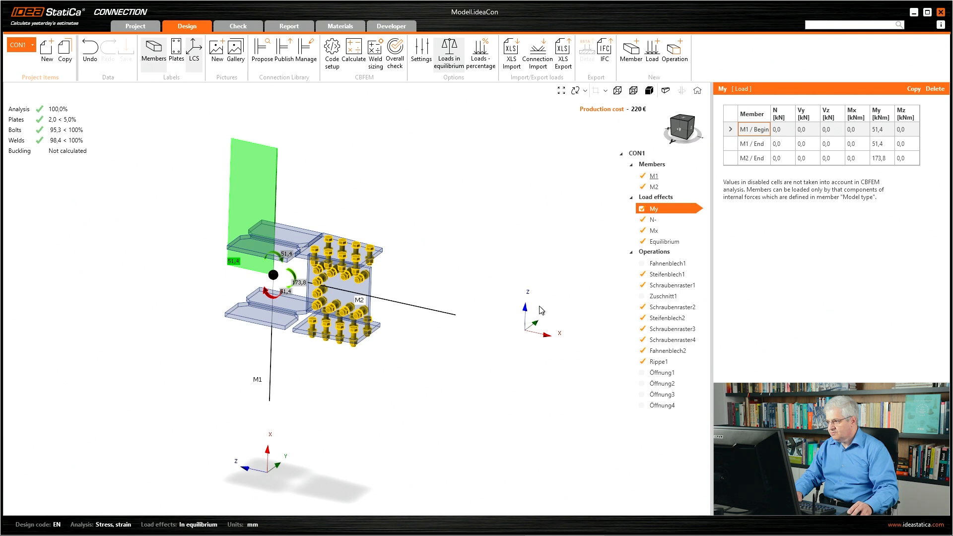
pyautogui.click(750, 162)
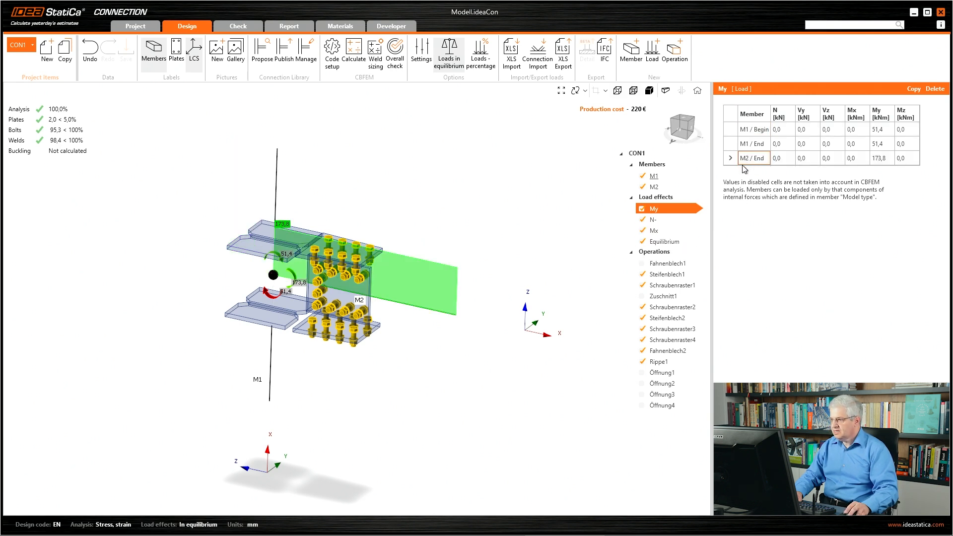
# Step: Mark the M2 / End row and its moment diagram, sketch a curved My arrow at the beam's free end, and erase the annotations
pyautogui.moveTo(733, 167); pyautogui.dragTo(896, 169)
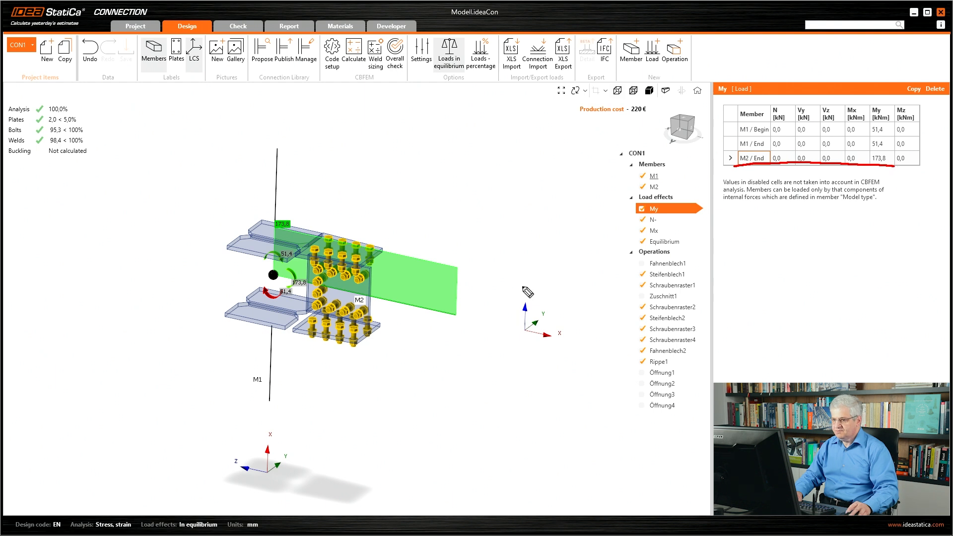
pyautogui.moveTo(276, 276)
pyautogui.mouseDown()
pyautogui.moveTo(281, 229)
pyautogui.moveTo(460, 269)
pyautogui.moveTo(456, 305)
pyautogui.moveTo(431, 309)
pyautogui.moveTo(277, 276)
pyautogui.mouseUp()
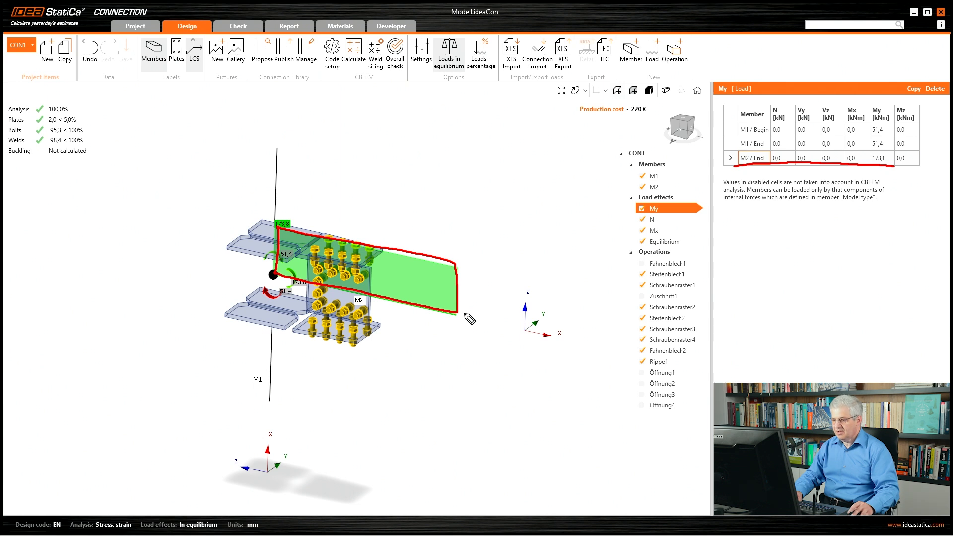
pyautogui.moveTo(465, 306)
pyautogui.mouseDown()
pyautogui.moveTo(472, 318)
pyautogui.moveTo(459, 331)
pyautogui.moveTo(468, 339)
pyautogui.moveTo(487, 327)
pyautogui.moveTo(505, 350)
pyautogui.mouseUp()
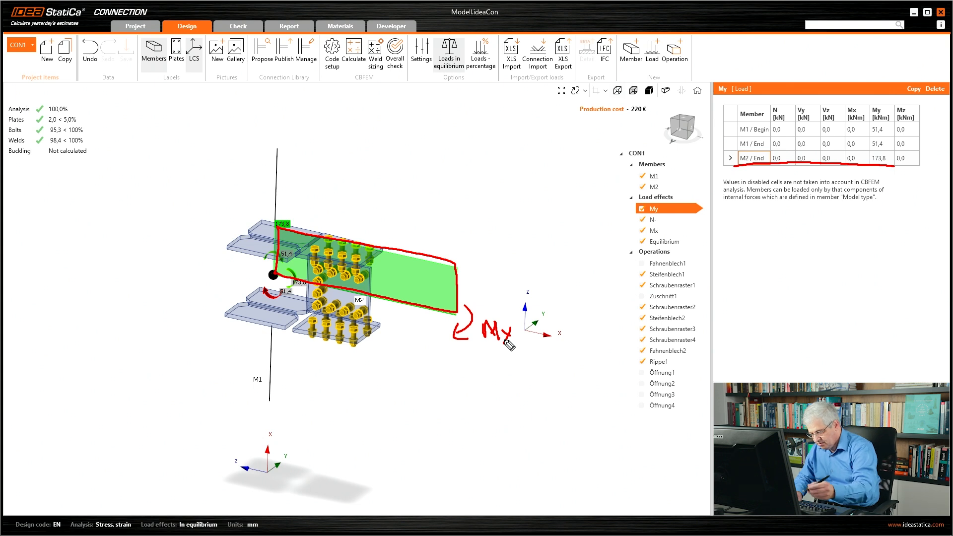
pyautogui.press('e')
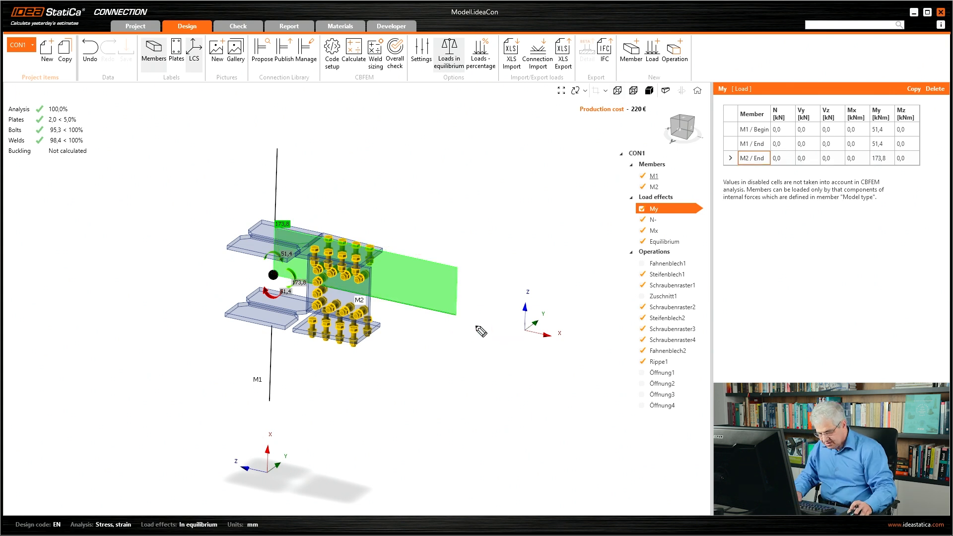
pyautogui.moveTo(466, 298)
pyautogui.mouseDown()
pyautogui.moveTo(466, 332)
pyautogui.moveTo(502, 322)
pyautogui.moveTo(503, 334)
pyautogui.mouseUp()
pyautogui.click(510, 309)
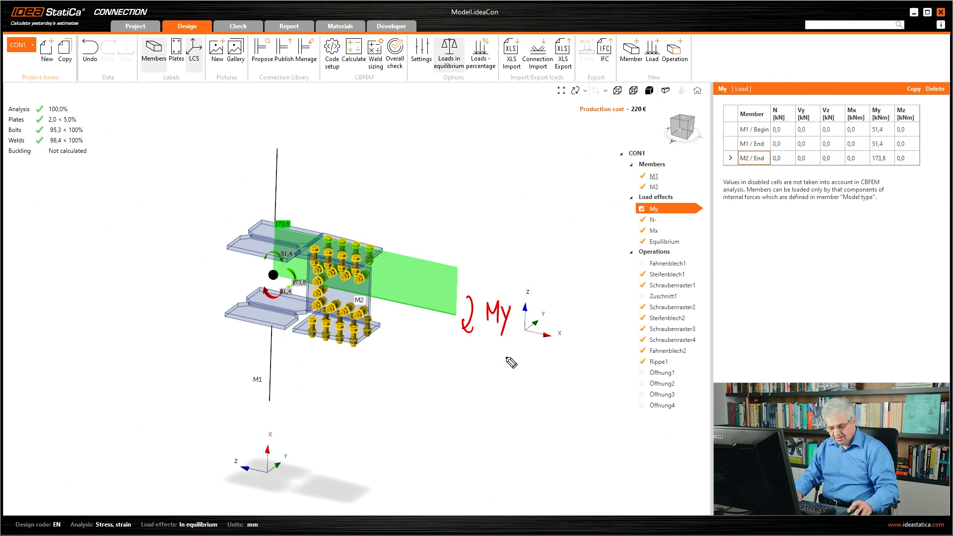
pyautogui.press('Escape')
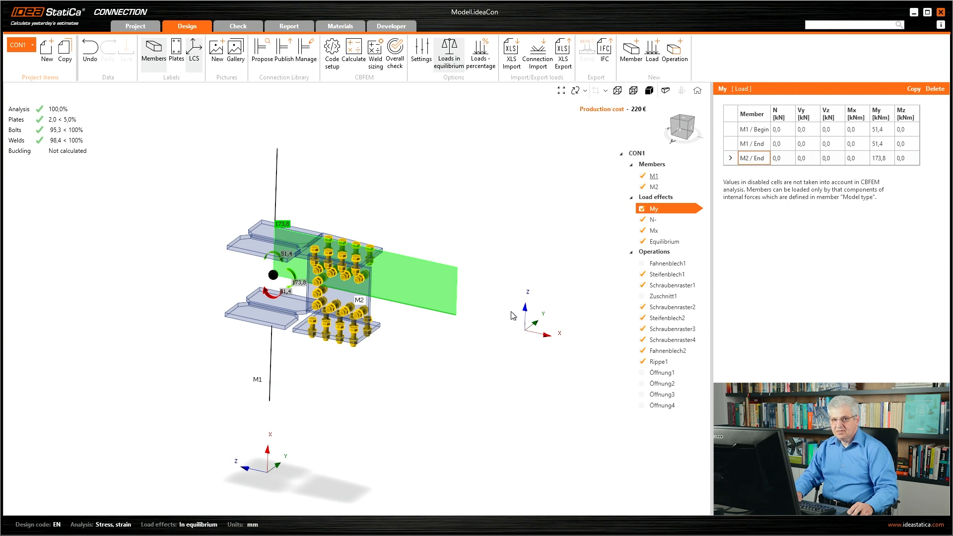
# Step: Add a new load effect and name it Vz
pyautogui.rightClick(656, 200)
pyautogui.click(668, 206)
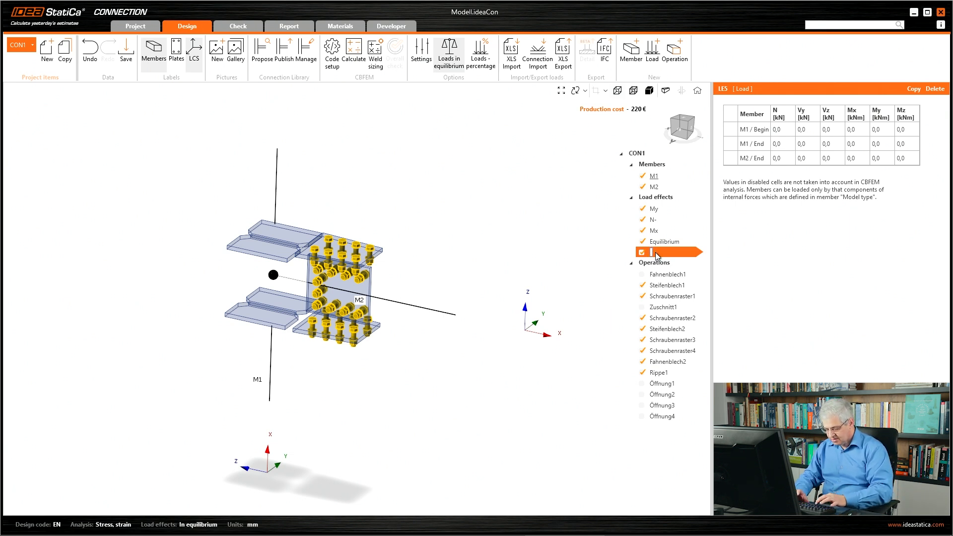
pyautogui.write('z')
pyautogui.press('Return')
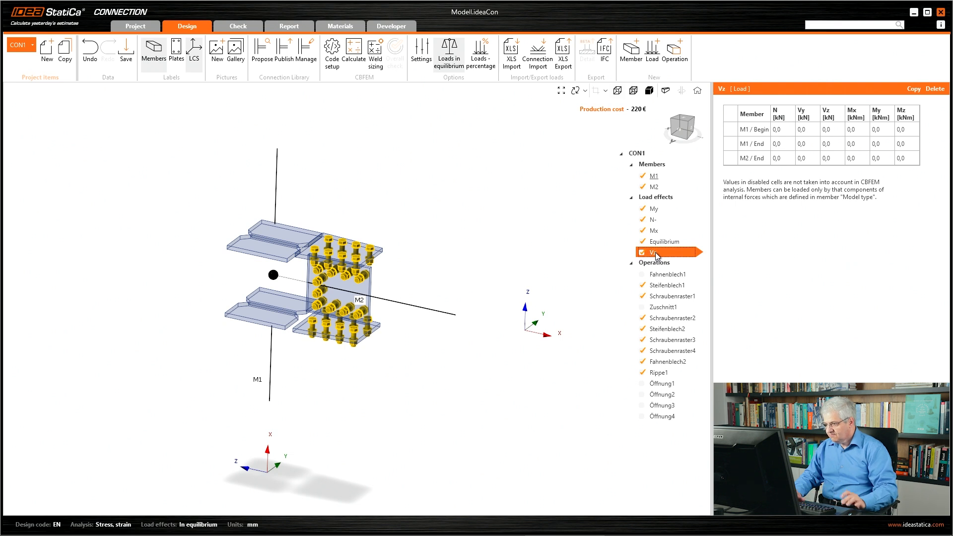
# Step: Set the shear force Vz of M2 / End to -50 kN in the Vz load effect
pyautogui.click(835, 159)
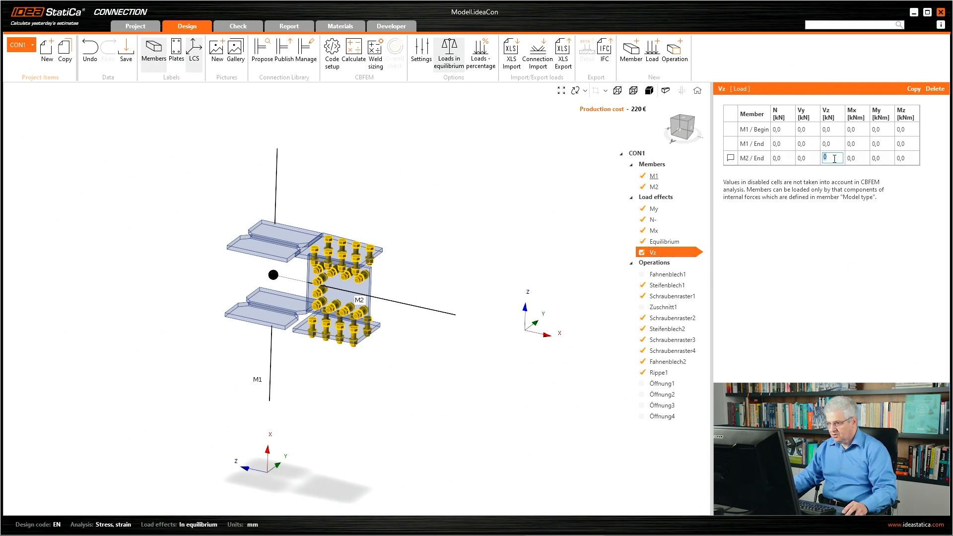
pyautogui.write('-')
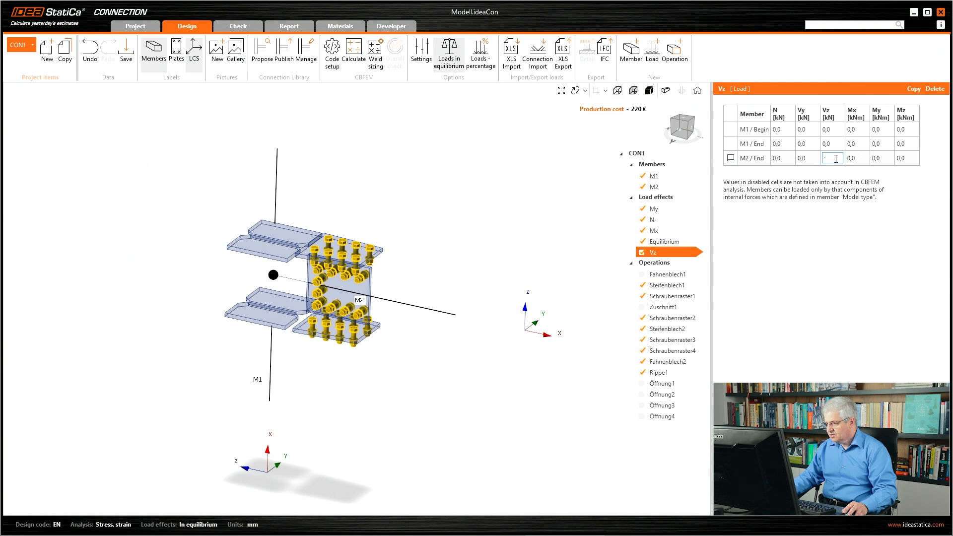
pyautogui.write('50')
pyautogui.press('Tab')
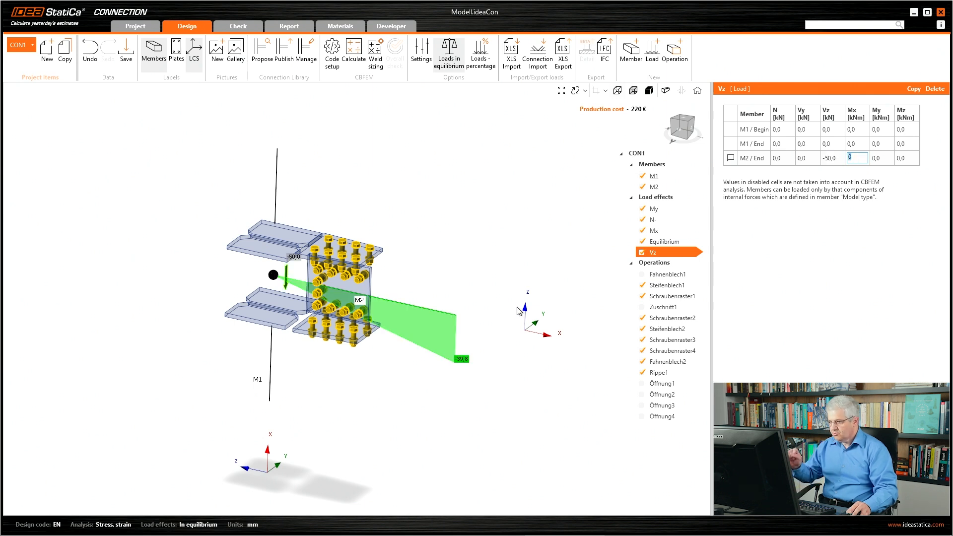
# Step: Circle the shear force label at the node and sketch a downward end force with a triangular moment diagram above beam M2
pyautogui.hotkey('ctrl', '2')
pyautogui.moveTo(277, 250)
pyautogui.mouseDown()
pyautogui.moveTo(288, 267)
pyautogui.moveTo(278, 249)
pyautogui.mouseUp()
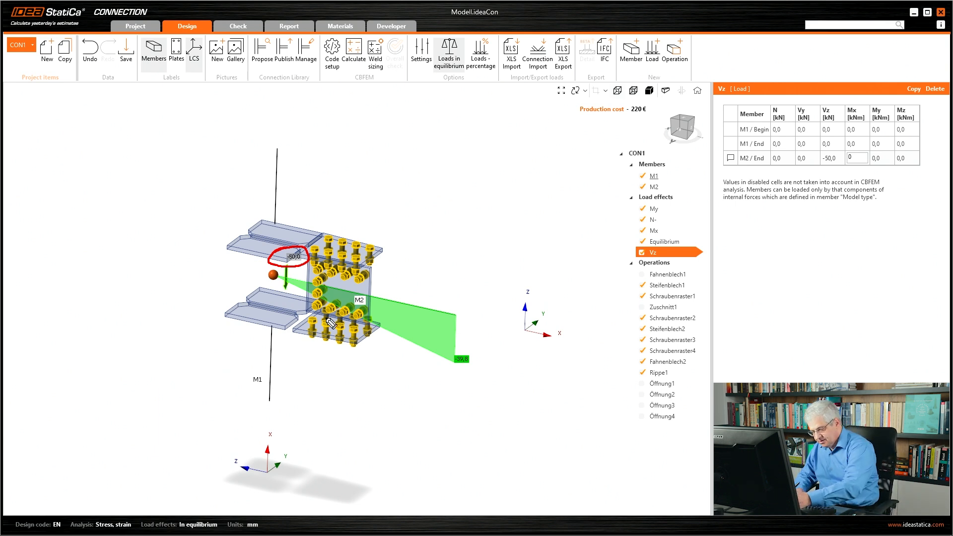
pyautogui.moveTo(462, 301); pyautogui.dragTo(465, 323)
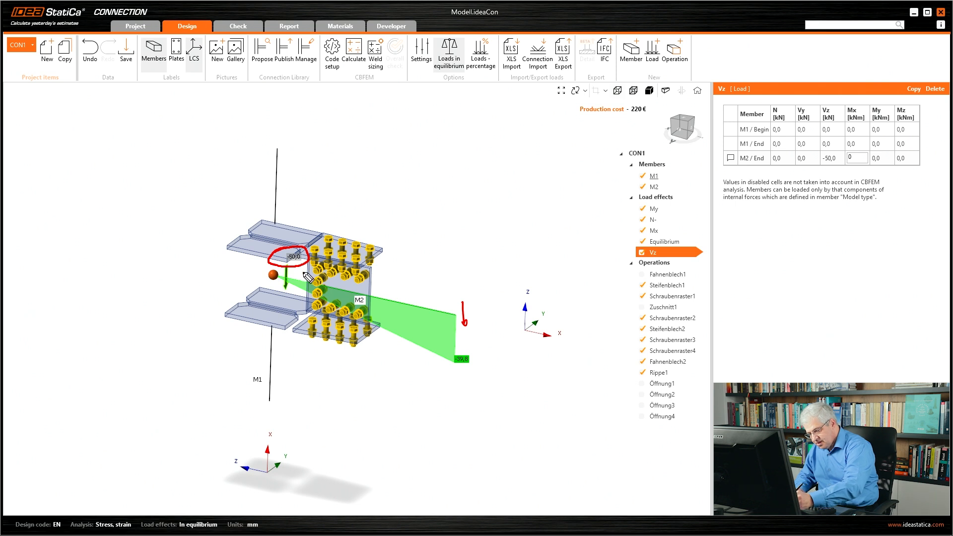
pyautogui.moveTo(302, 278)
pyautogui.mouseDown()
pyautogui.moveTo(437, 301)
pyautogui.moveTo(452, 314)
pyautogui.moveTo(276, 195)
pyautogui.moveTo(273, 262)
pyautogui.mouseUp()
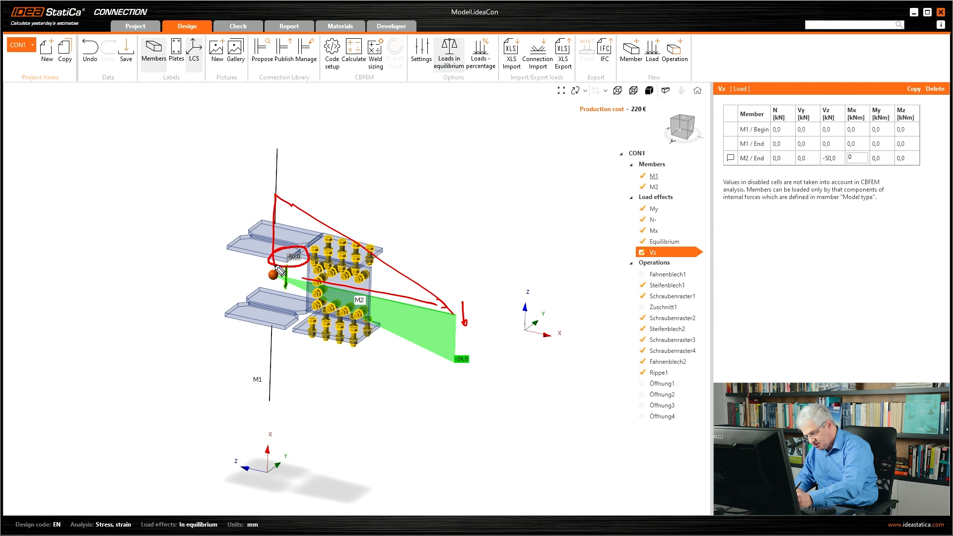
# Step: Circle the My value of M2 / End and trace the outline of the green diagram below the beam
pyautogui.moveTo(882, 149)
pyautogui.mouseDown()
pyautogui.moveTo(889, 162)
pyautogui.moveTo(878, 179)
pyautogui.moveTo(889, 155)
pyautogui.mouseUp()
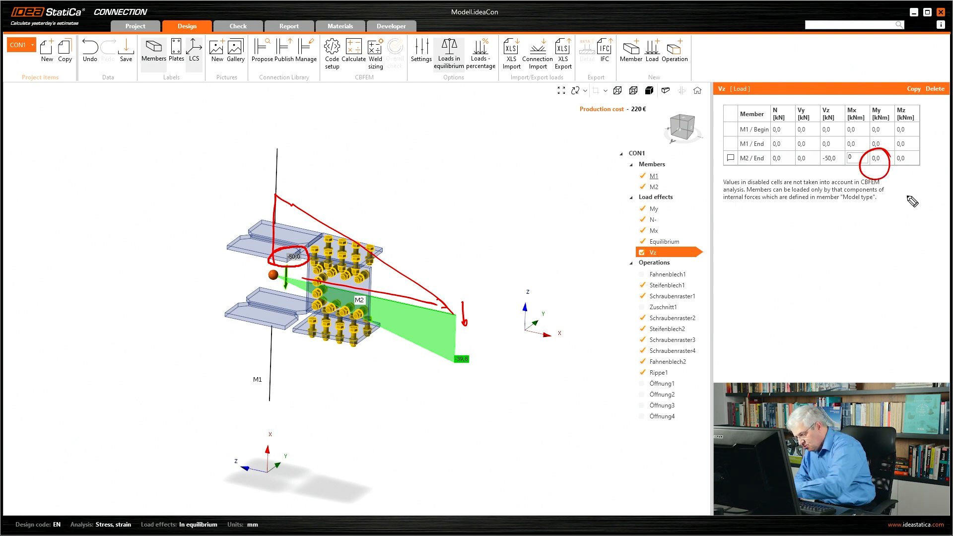
pyautogui.moveTo(276, 278); pyautogui.dragTo(454, 370)
pyautogui.moveTo(454, 320); pyautogui.dragTo(456, 371)
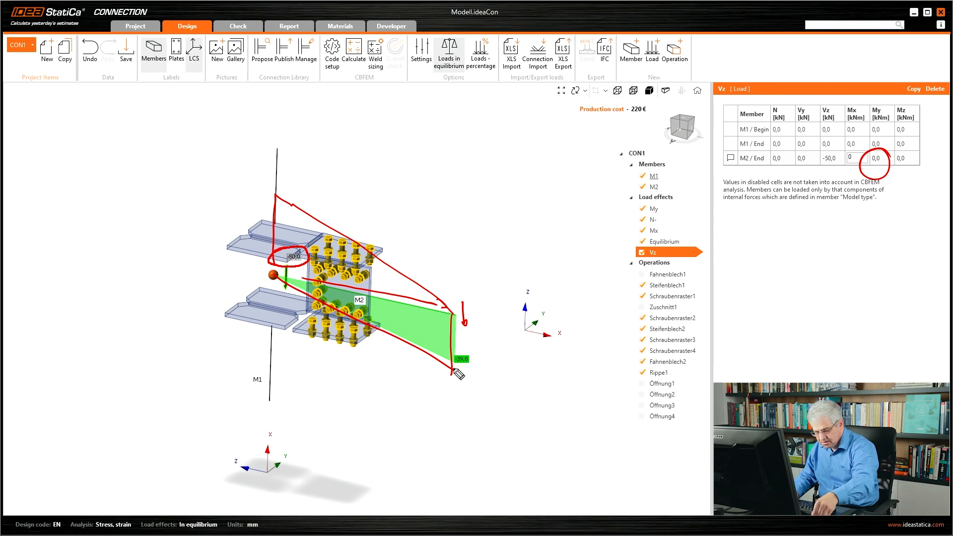
# Step: Switch to the blackboard and sketch a white vertical column and horizontal beam with a red node where they meet
pyautogui.press('ctrl+super+Right')
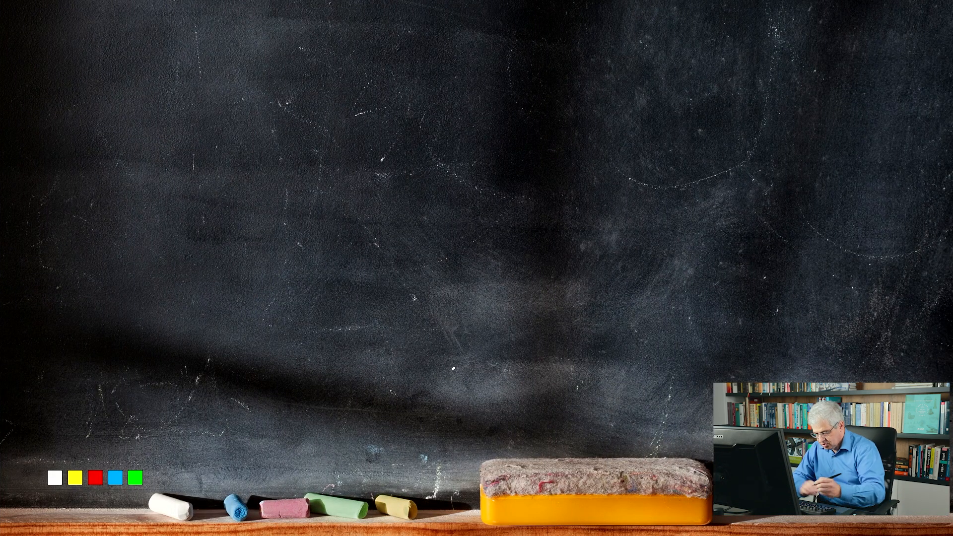
pyautogui.moveTo(233, 100); pyautogui.dragTo(239, 363)
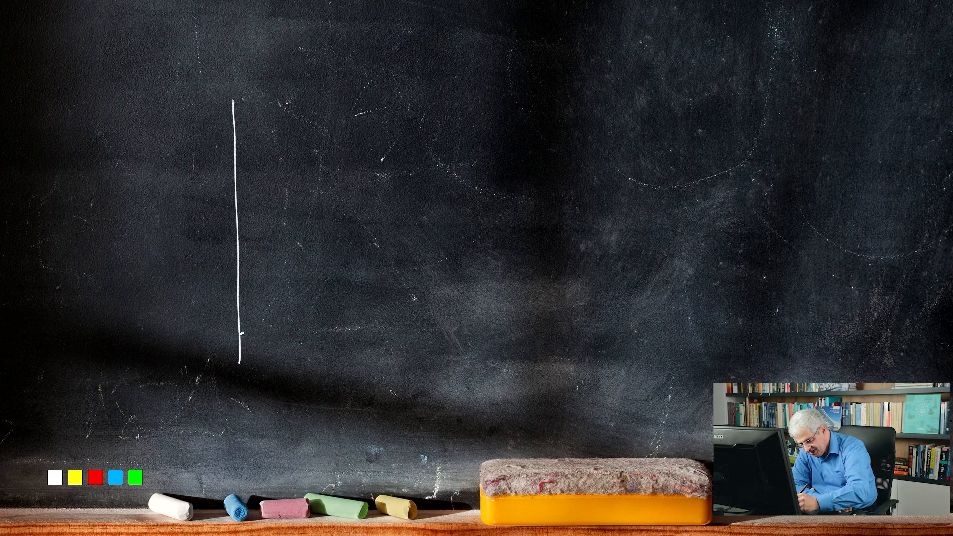
pyautogui.moveTo(386, 210); pyautogui.dragTo(249, 215)
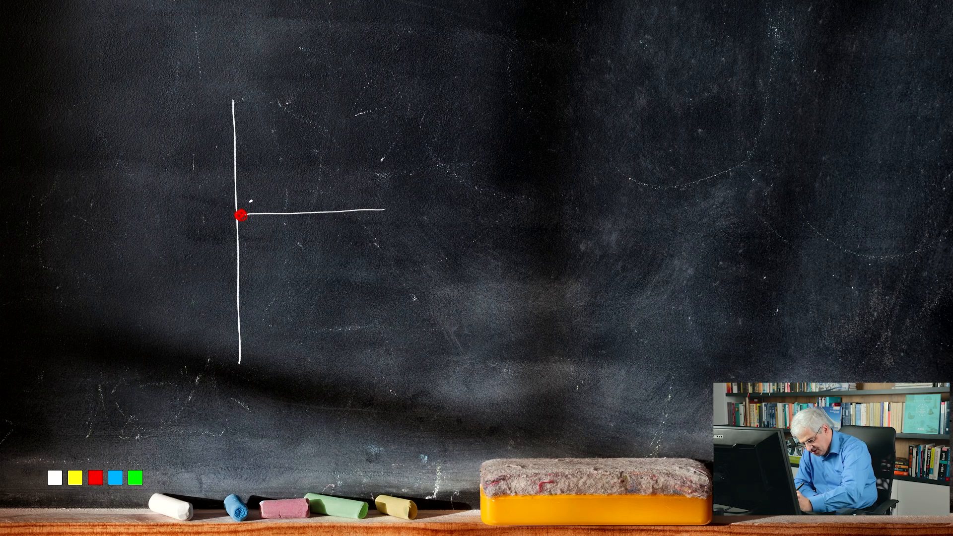
# Step: Draw blue My moment arrows at the node and the beam end, plus a rectangular moment diagram above the beam
pyautogui.moveTo(249, 196); pyautogui.dragTo(272, 229)
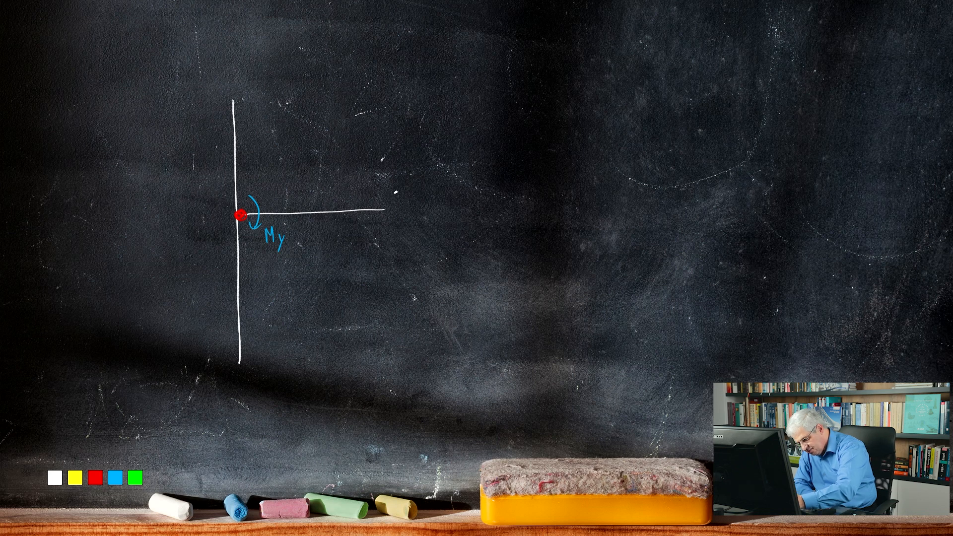
pyautogui.moveTo(395, 192); pyautogui.dragTo(393, 222)
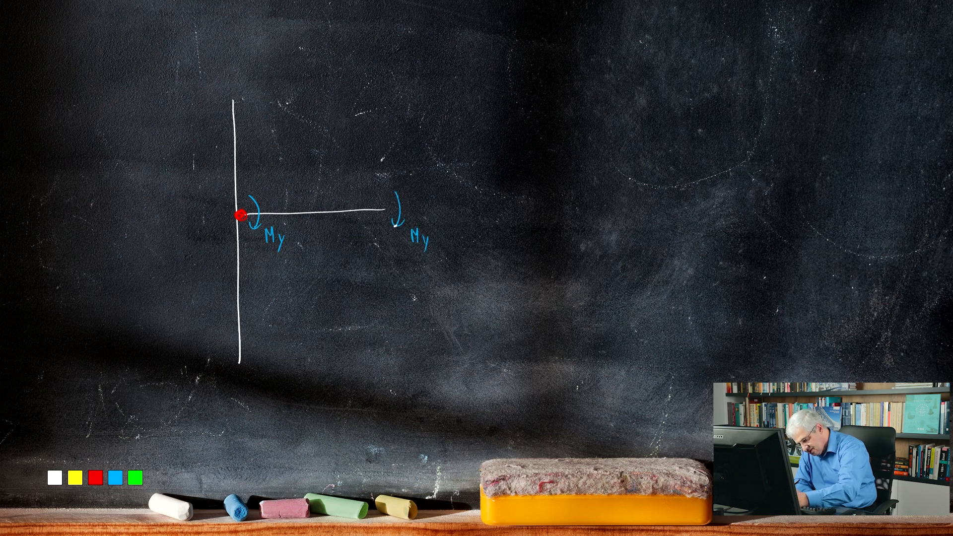
pyautogui.moveTo(238, 206)
pyautogui.mouseDown()
pyautogui.moveTo(240, 185)
pyautogui.moveTo(261, 162)
pyautogui.moveTo(360, 160)
pyautogui.moveTo(396, 205)
pyautogui.mouseUp()
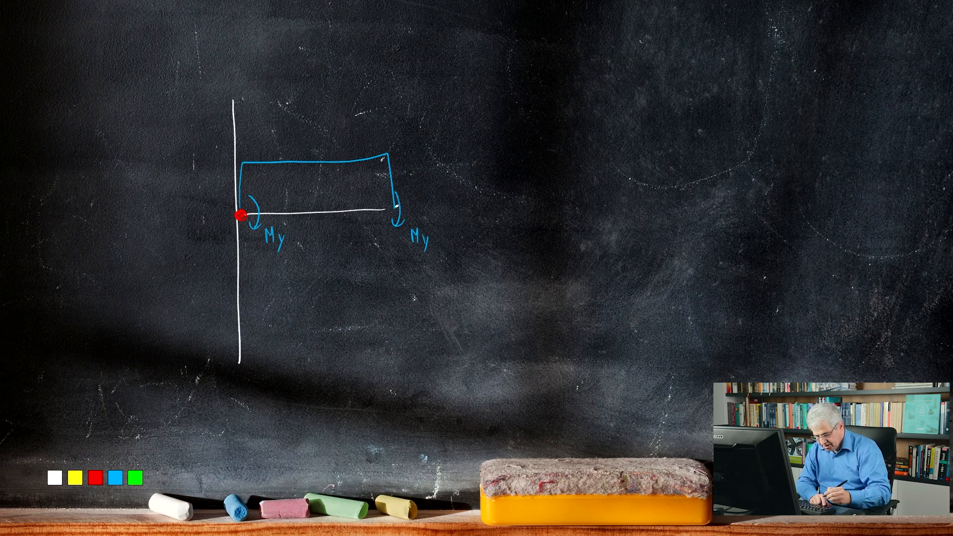
# Step: Mark green Vz shear forces at the node and beam end, and draw a sloping line above labelled ΔMz = Vz · r
pyautogui.click(135, 477)
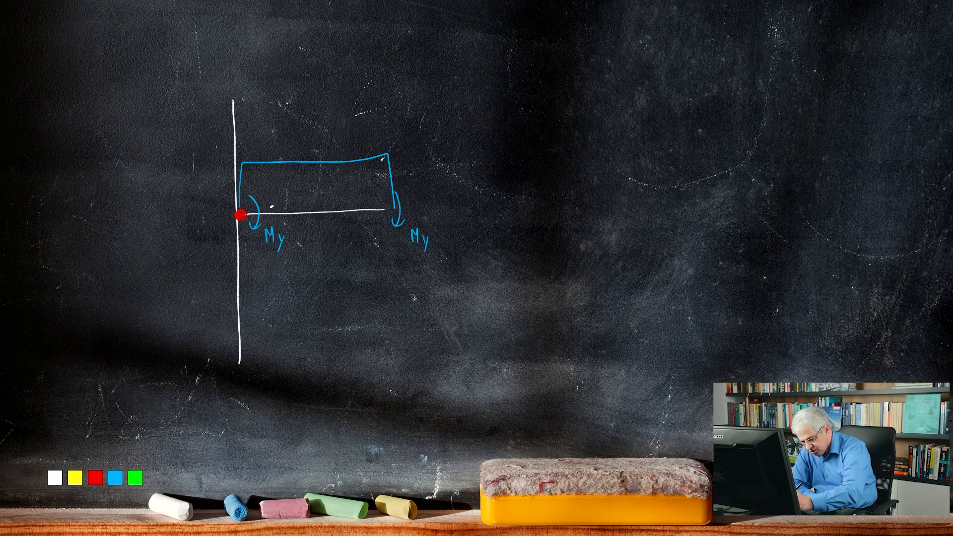
pyautogui.moveTo(268, 198); pyautogui.dragTo(269, 218)
pyautogui.moveTo(274, 184); pyautogui.dragTo(284, 202)
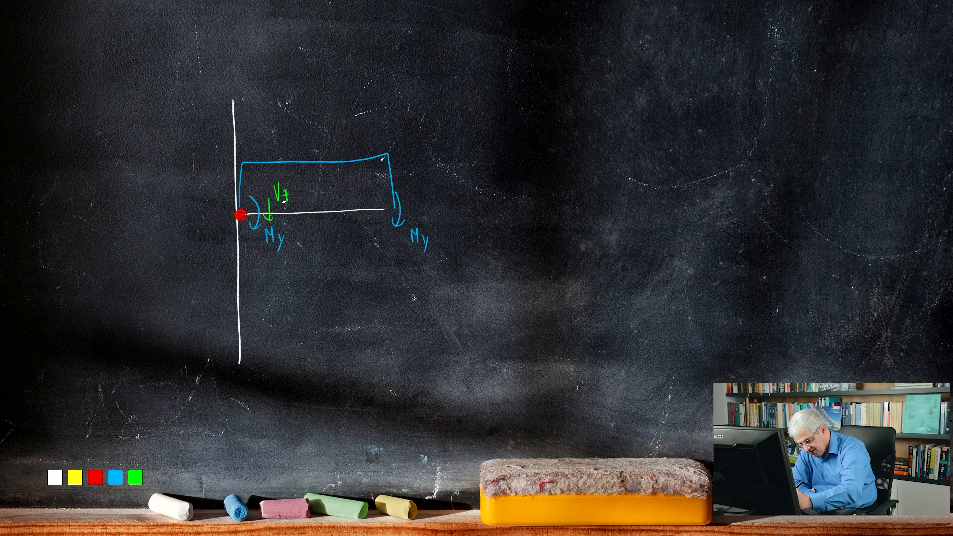
pyautogui.moveTo(420, 193)
pyautogui.mouseDown()
pyautogui.moveTo(422, 219)
pyautogui.moveTo(428, 192)
pyautogui.mouseUp()
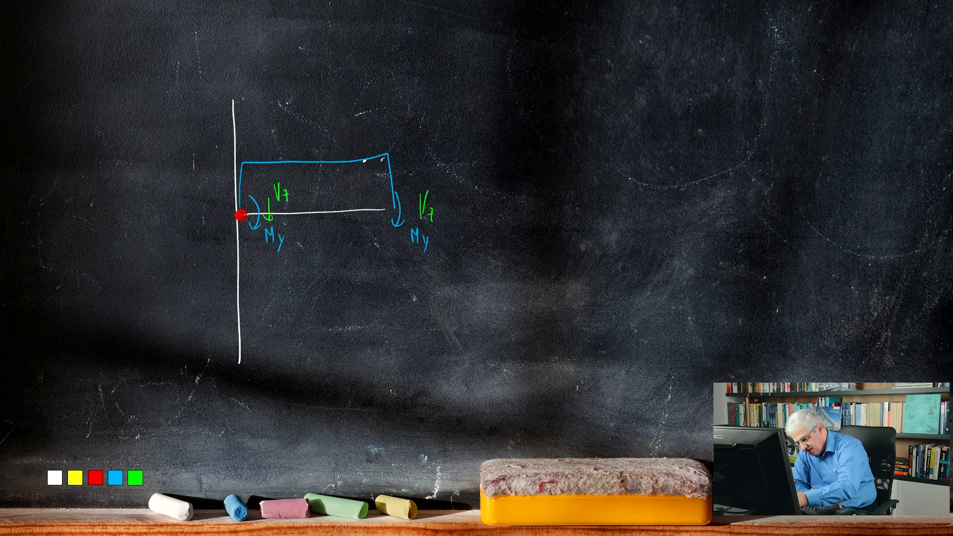
pyautogui.moveTo(387, 153); pyautogui.dragTo(242, 104)
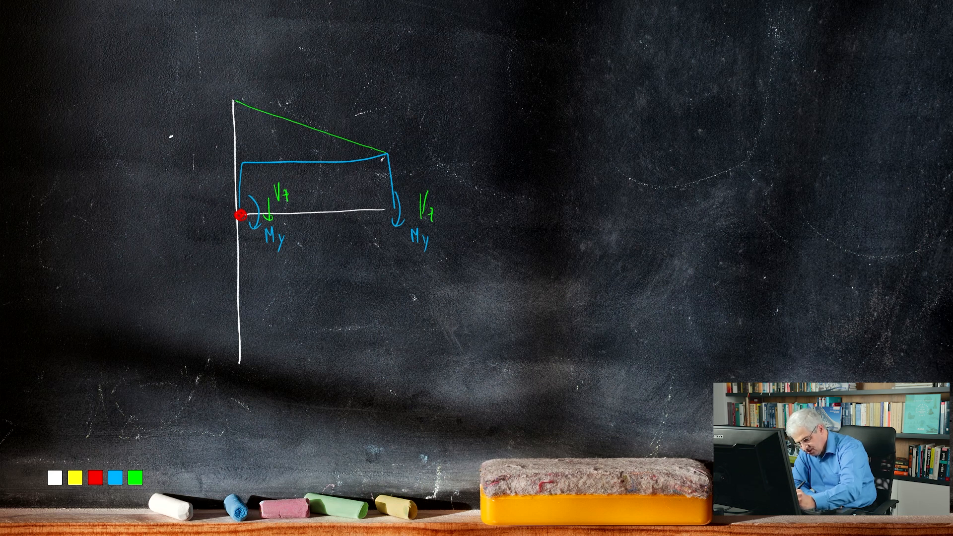
pyautogui.moveTo(166, 134)
pyautogui.mouseDown()
pyautogui.moveTo(169, 140)
pyautogui.moveTo(181, 124)
pyautogui.moveTo(185, 145)
pyautogui.moveTo(197, 144)
pyautogui.moveTo(212, 138)
pyautogui.moveTo(217, 114)
pyautogui.moveTo(226, 141)
pyautogui.mouseUp()
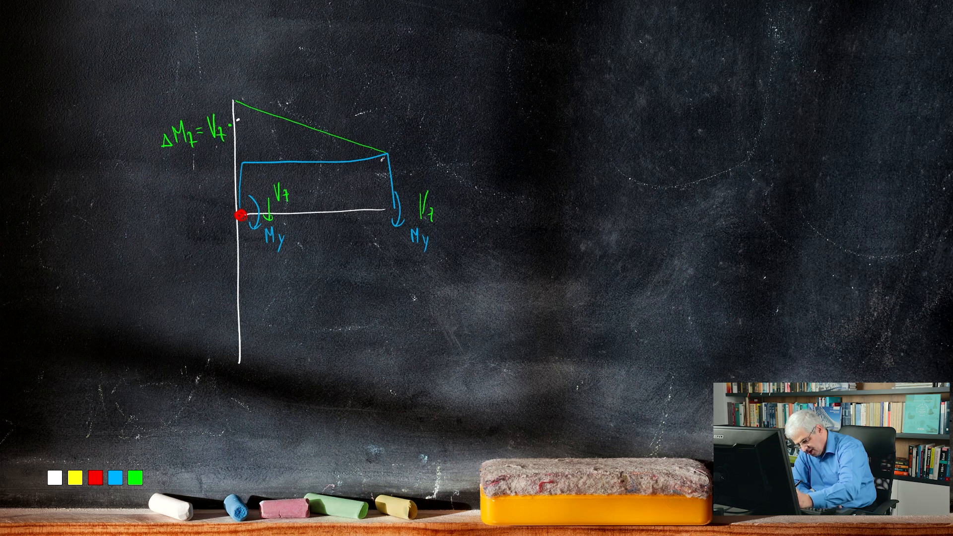
# Step: Draw a white dimension line labelled r below the beam and hatch the triangular moment area in green
pyautogui.click(55, 477)
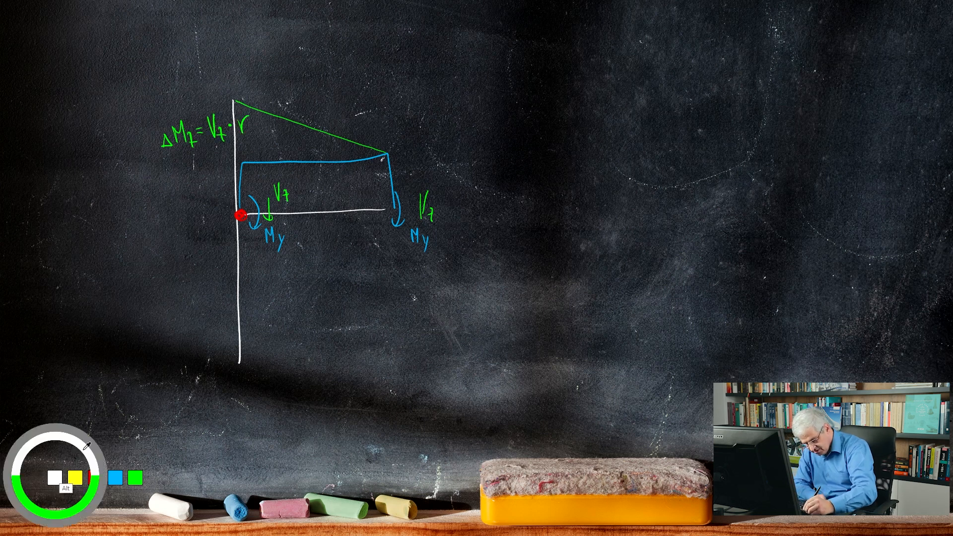
pyautogui.moveTo(391, 243)
pyautogui.mouseDown()
pyautogui.moveTo(393, 282)
pyautogui.moveTo(236, 280)
pyautogui.mouseUp()
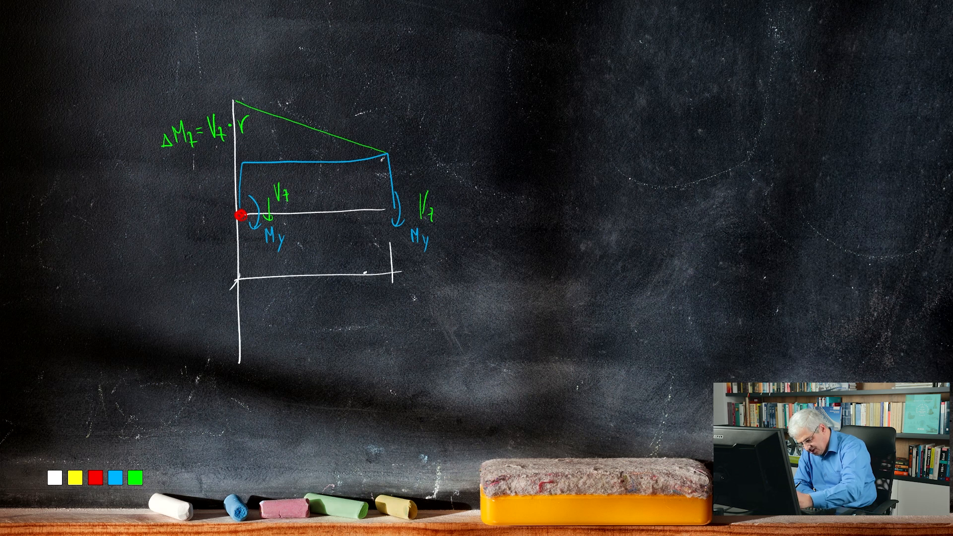
pyautogui.moveTo(299, 265); pyautogui.dragTo(307, 250)
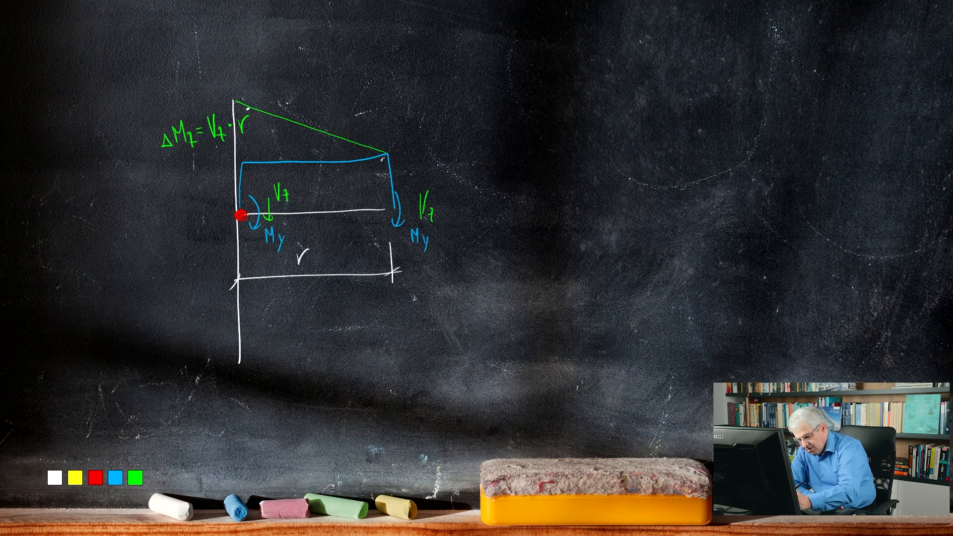
pyautogui.moveTo(248, 107); pyautogui.dragTo(248, 149)
pyautogui.moveTo(266, 115); pyautogui.dragTo(268, 152)
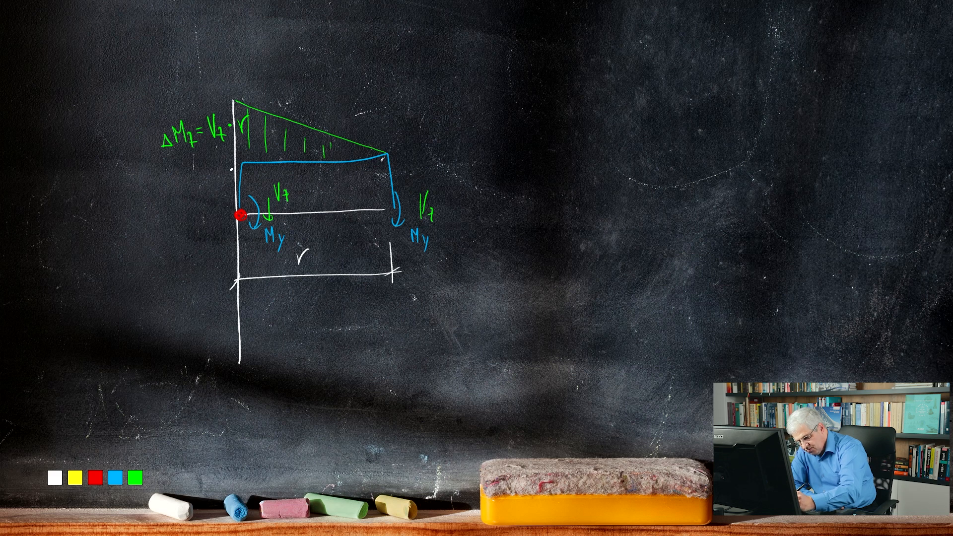
# Step: Dimension the blue My ordinate beside the column and draw a blue sloping moment line from its peak to below the beam end
pyautogui.click(115, 478)
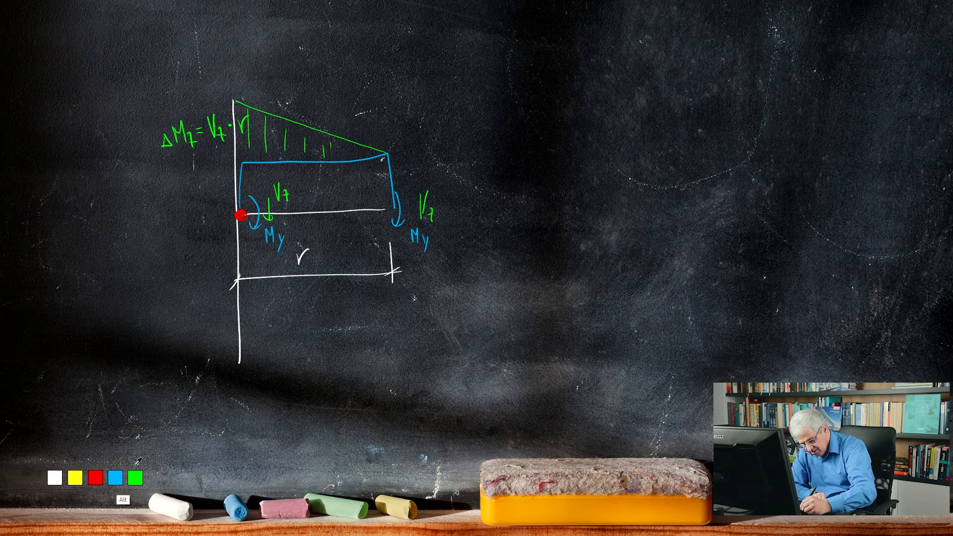
pyautogui.moveTo(189, 168)
pyautogui.mouseDown()
pyautogui.moveTo(222, 167)
pyautogui.moveTo(206, 226)
pyautogui.moveTo(221, 222)
pyautogui.mouseUp()
pyautogui.moveTo(203, 215)
pyautogui.mouseDown()
pyautogui.moveTo(212, 226)
pyautogui.moveTo(183, 210)
pyautogui.mouseUp()
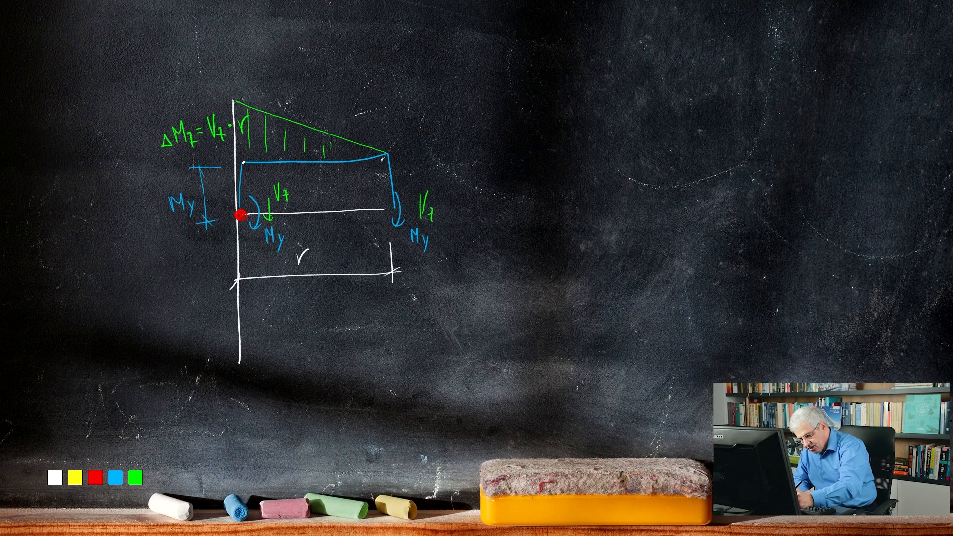
pyautogui.moveTo(242, 165); pyautogui.dragTo(397, 230)
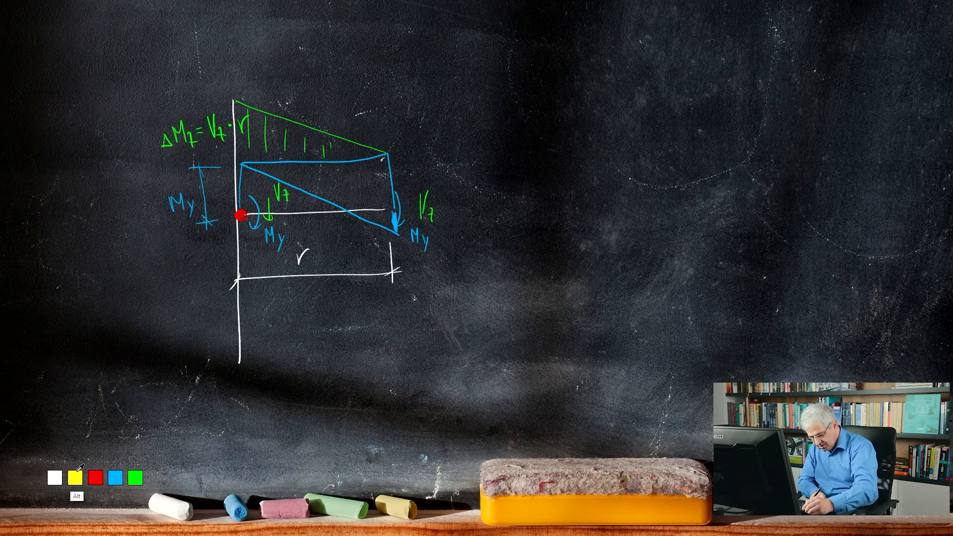
# Step: Mark the end moment in yellow with opposing arrows and a leader, write My − Vz · r and circle the expression
pyautogui.moveTo(394, 215); pyautogui.dragTo(433, 282)
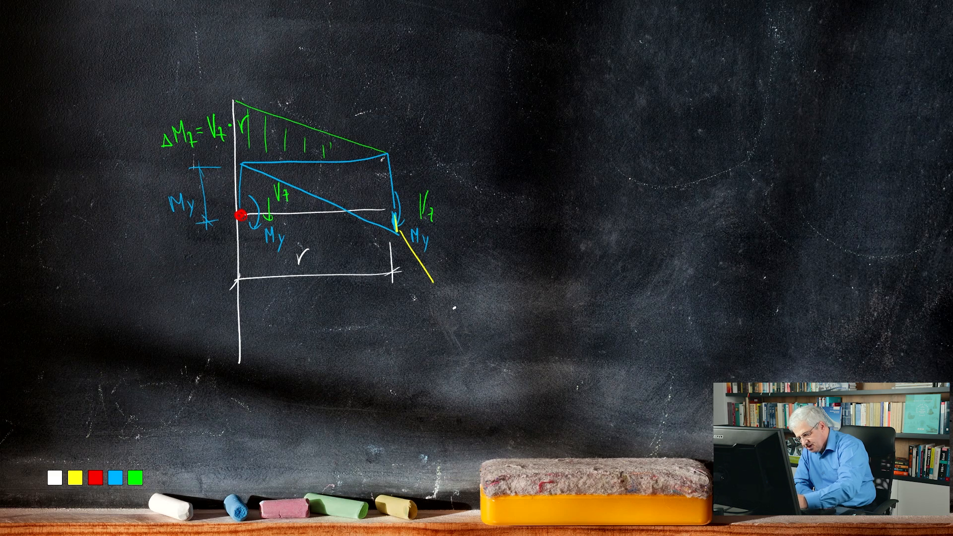
pyautogui.moveTo(453, 301)
pyautogui.mouseDown()
pyautogui.moveTo(471, 298)
pyautogui.moveTo(474, 311)
pyautogui.mouseUp()
pyautogui.moveTo(380, 177)
pyautogui.mouseDown()
pyautogui.moveTo(374, 170)
pyautogui.moveTo(403, 227)
pyautogui.moveTo(410, 220)
pyautogui.mouseUp()
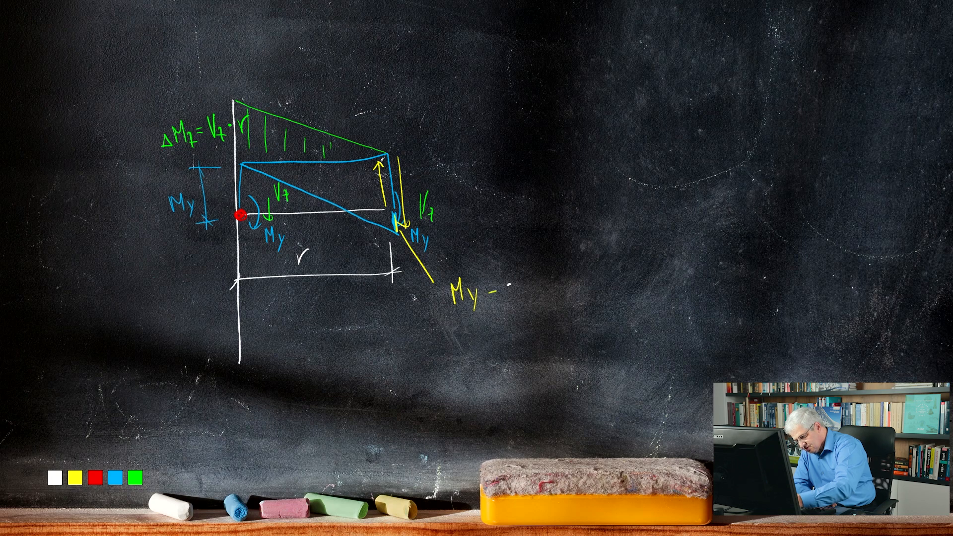
pyautogui.moveTo(505, 273)
pyautogui.mouseDown()
pyautogui.moveTo(516, 297)
pyautogui.moveTo(550, 271)
pyautogui.mouseUp()
pyautogui.click(530, 287)
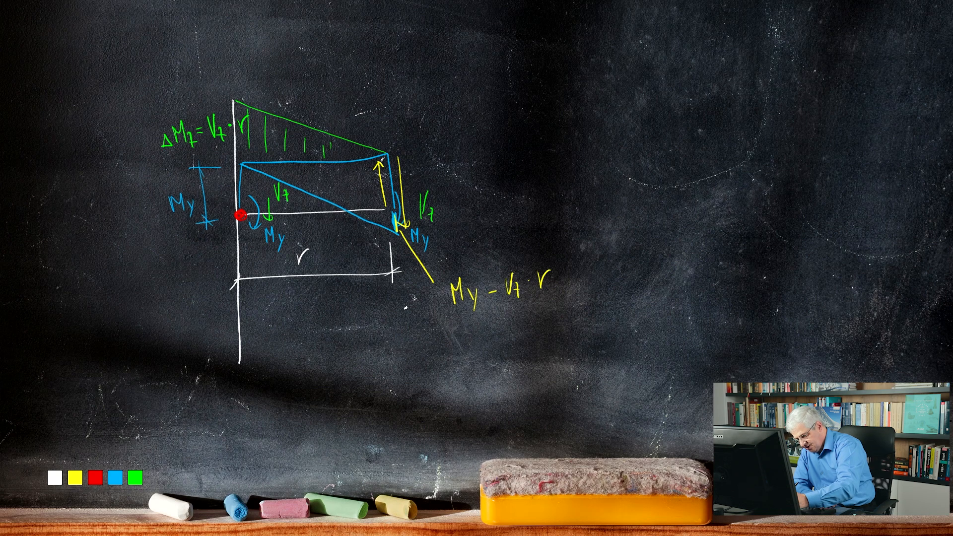
pyautogui.moveTo(469, 253)
pyautogui.mouseDown()
pyautogui.moveTo(498, 247)
pyautogui.moveTo(435, 294)
pyautogui.moveTo(453, 255)
pyautogui.mouseUp()
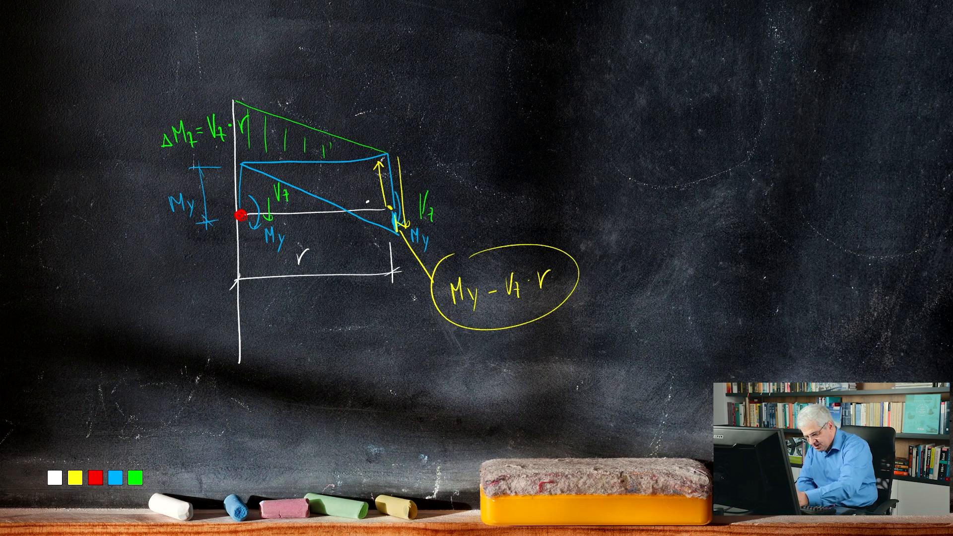
# Step: Draw two white circles on the beam, extend the beam beyond its end, and outline its upper and lower edges
pyautogui.moveTo(367, 202)
pyautogui.mouseDown()
pyautogui.moveTo(365, 218)
pyautogui.moveTo(369, 201)
pyautogui.moveTo(318, 229)
pyautogui.moveTo(325, 201)
pyautogui.mouseUp()
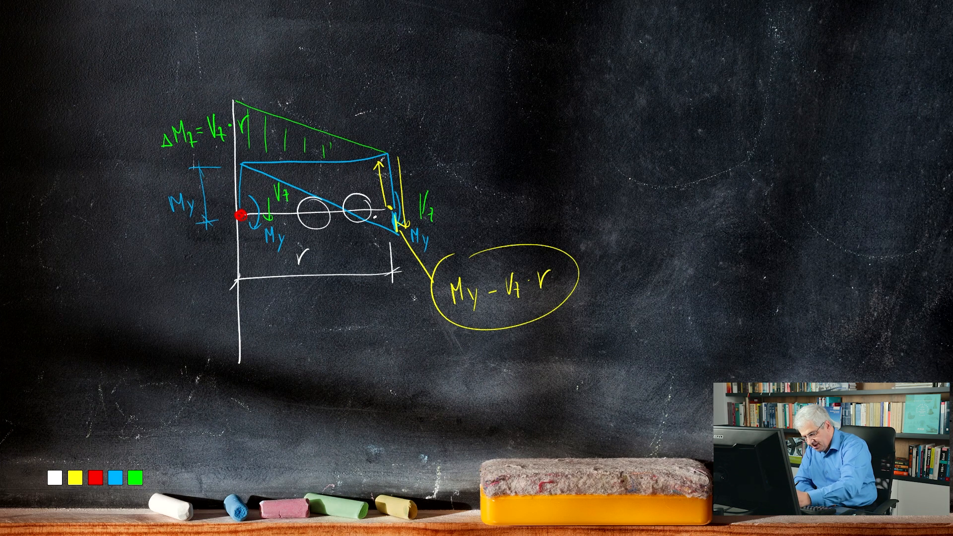
pyautogui.moveTo(388, 209)
pyautogui.mouseDown()
pyautogui.moveTo(442, 206)
pyautogui.moveTo(441, 227)
pyautogui.mouseUp()
pyautogui.moveTo(439, 174); pyautogui.dragTo(277, 183)
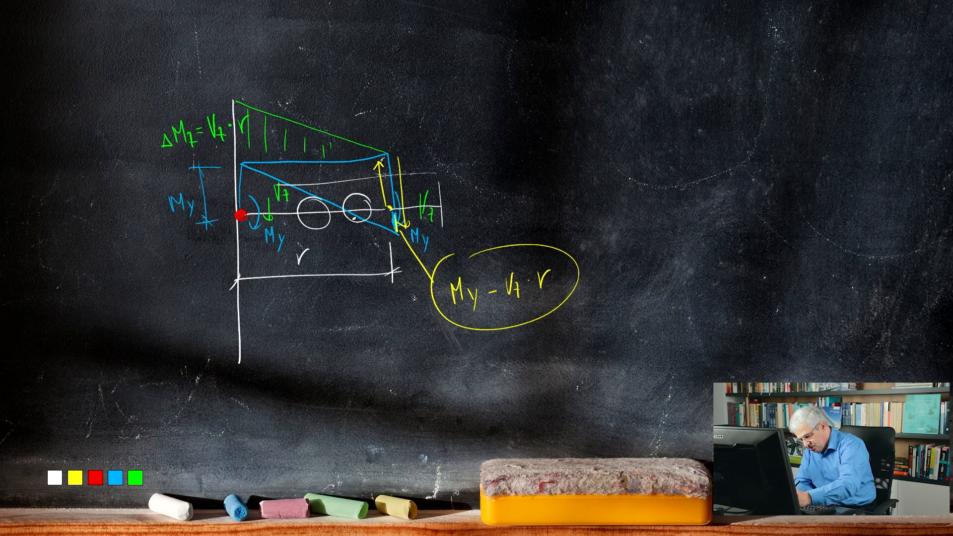
pyautogui.moveTo(441, 230); pyautogui.dragTo(287, 238)
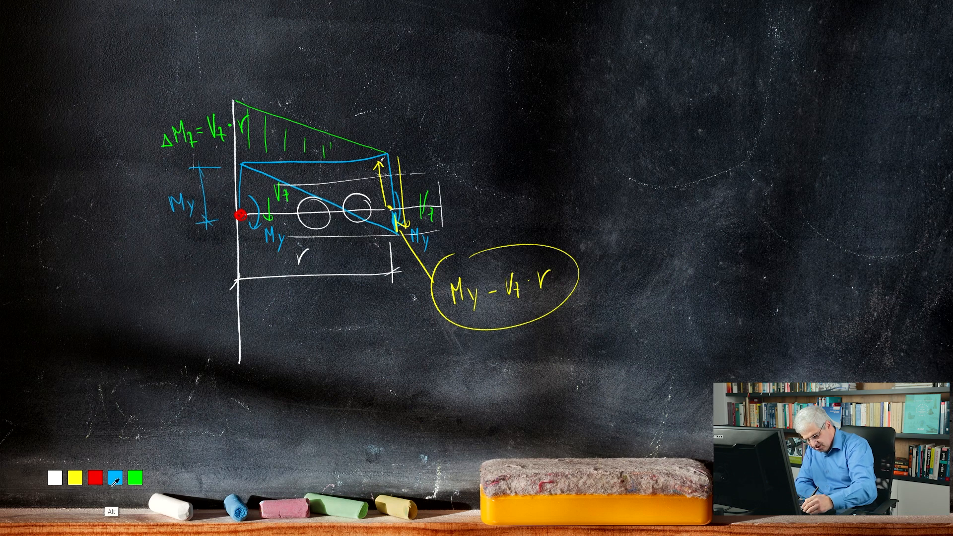
# Step: Extend the blue moment line to the longer beam's end, mark its end ordinate in yellow, and add a labelled full-length dimension below
pyautogui.moveTo(398, 234); pyautogui.dragTo(447, 257)
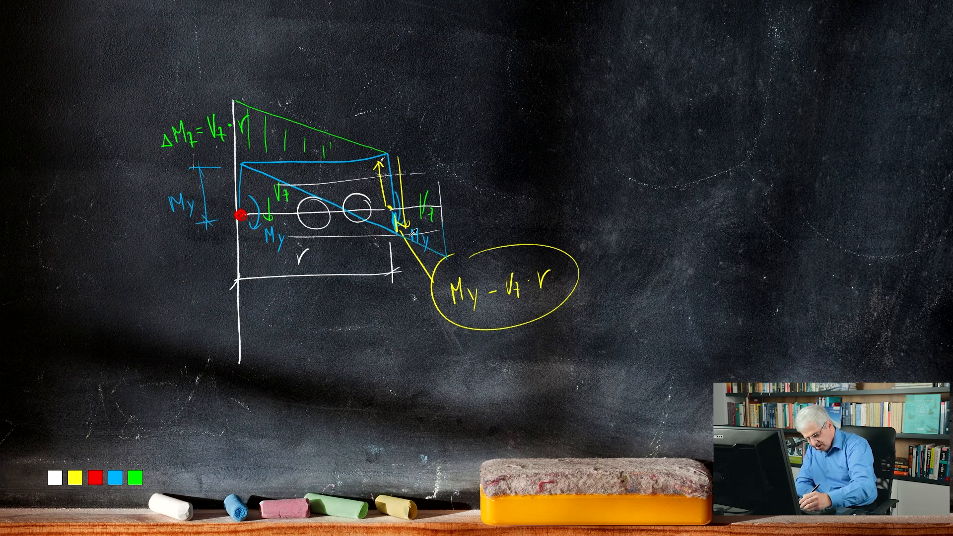
pyautogui.moveTo(442, 209)
pyautogui.mouseDown()
pyautogui.moveTo(441, 314)
pyautogui.moveTo(238, 319)
pyautogui.moveTo(253, 326)
pyautogui.mouseUp()
pyautogui.click(55, 478)
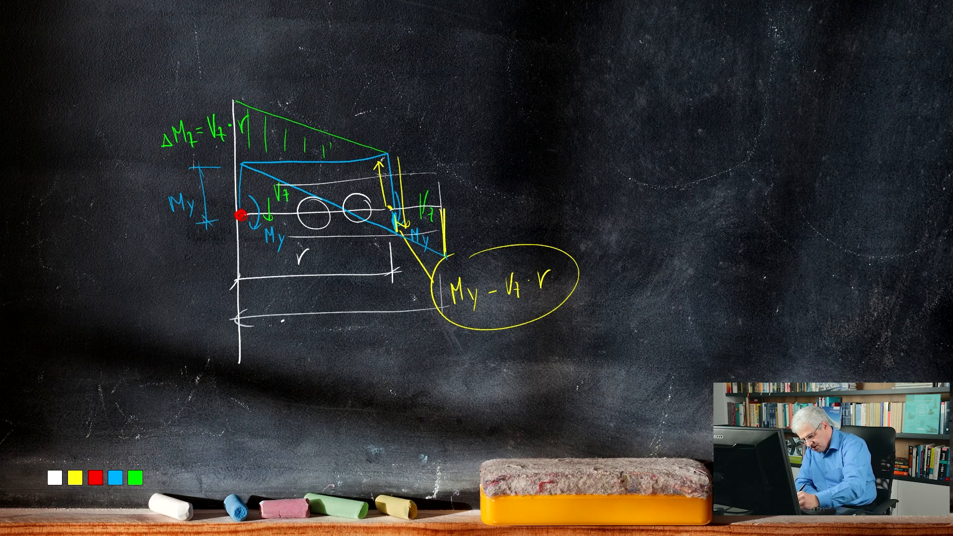
pyautogui.click(311, 307)
pyautogui.moveTo(315, 308)
pyautogui.mouseDown()
pyautogui.moveTo(323, 294)
pyautogui.moveTo(338, 310)
pyautogui.mouseUp()
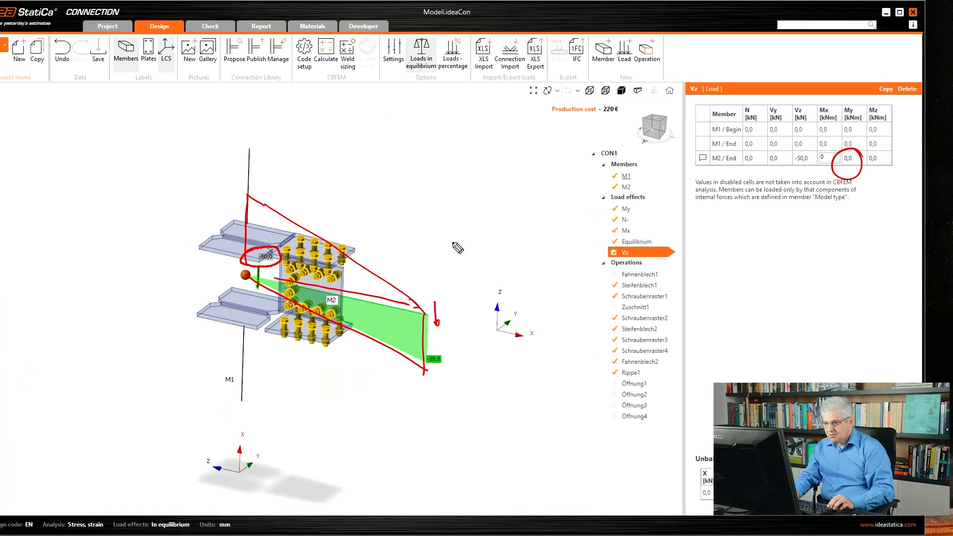
# Step: Switch back to IDEA StatiCa Connection, clear the red sketches, and briefly mark the far end of M2's green moment diagram
pyautogui.press('Escape')
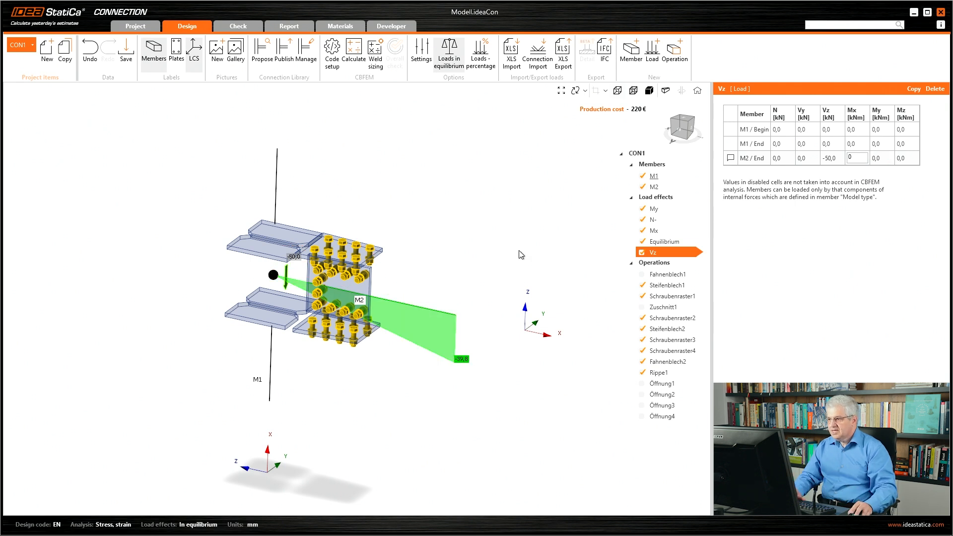
pyautogui.hotkey('ctrl', 'shift', 'd')
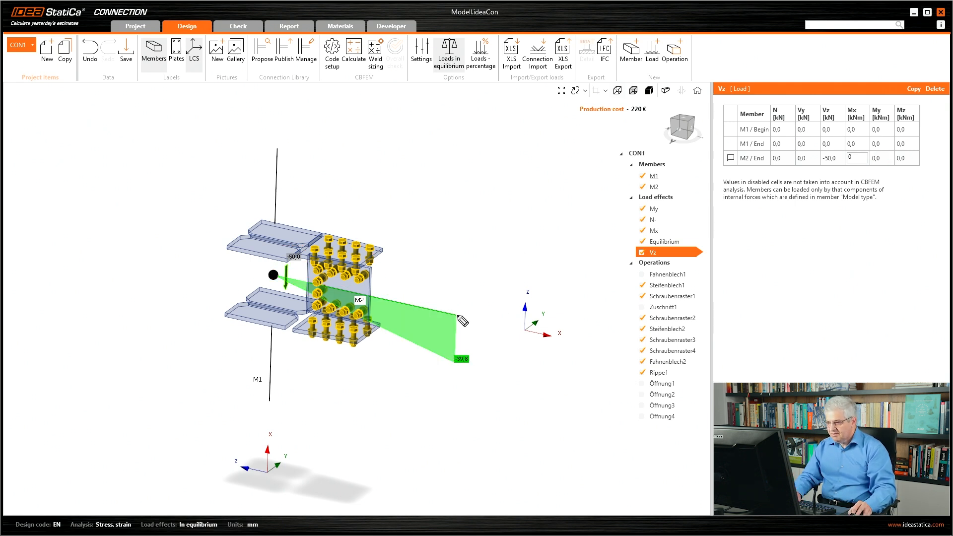
pyautogui.moveTo(457, 315)
pyautogui.mouseDown()
pyautogui.moveTo(453, 361)
pyautogui.moveTo(474, 304)
pyautogui.moveTo(462, 297)
pyautogui.mouseUp()
pyautogui.click(462, 331)
pyautogui.press('Escape')
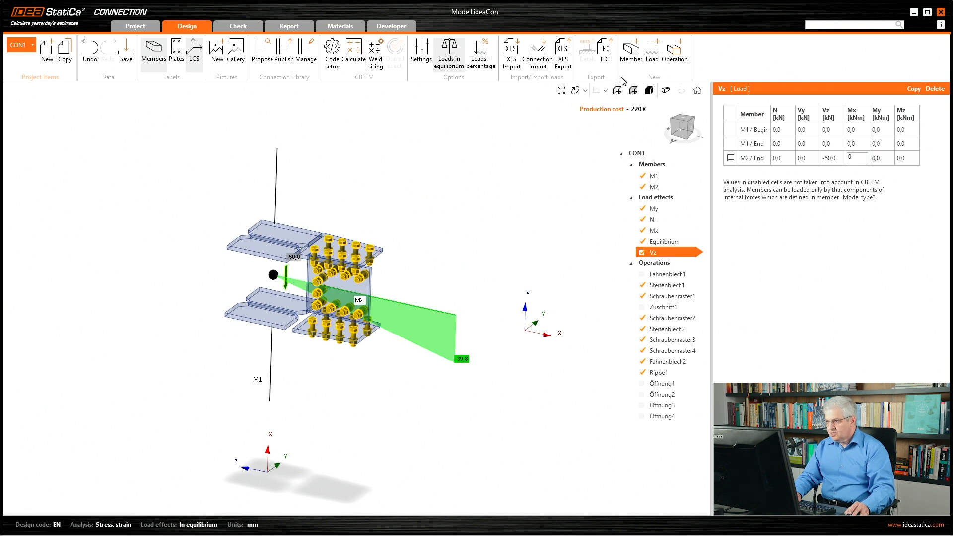
# Step: Circle the first cube-shaped display mode in red, put a tick beside the M2 / End load row, and erase both marks
pyautogui.moveTo(619, 84)
pyautogui.mouseDown()
pyautogui.moveTo(616, 105)
pyautogui.moveTo(612, 81)
pyautogui.moveTo(623, 83)
pyautogui.mouseUp()
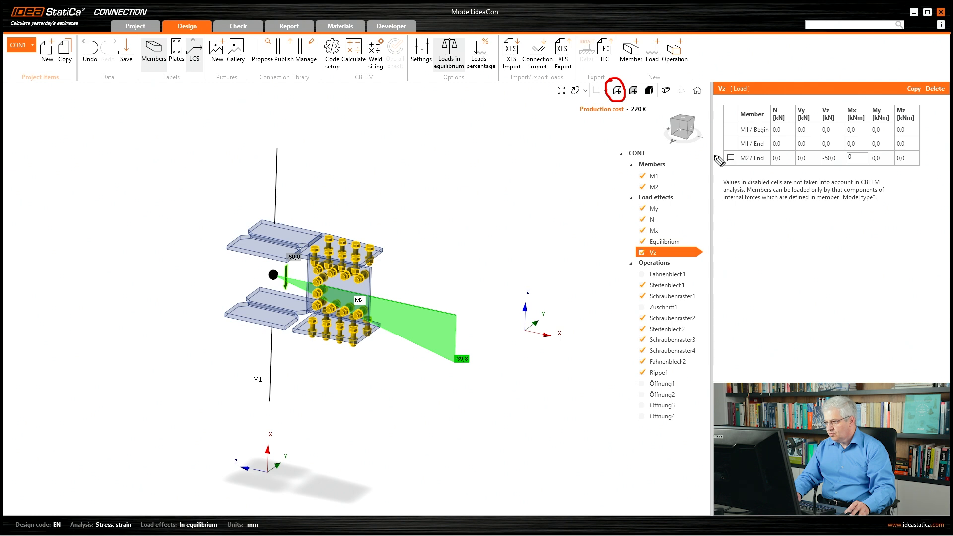
pyautogui.moveTo(714, 155); pyautogui.dragTo(723, 153)
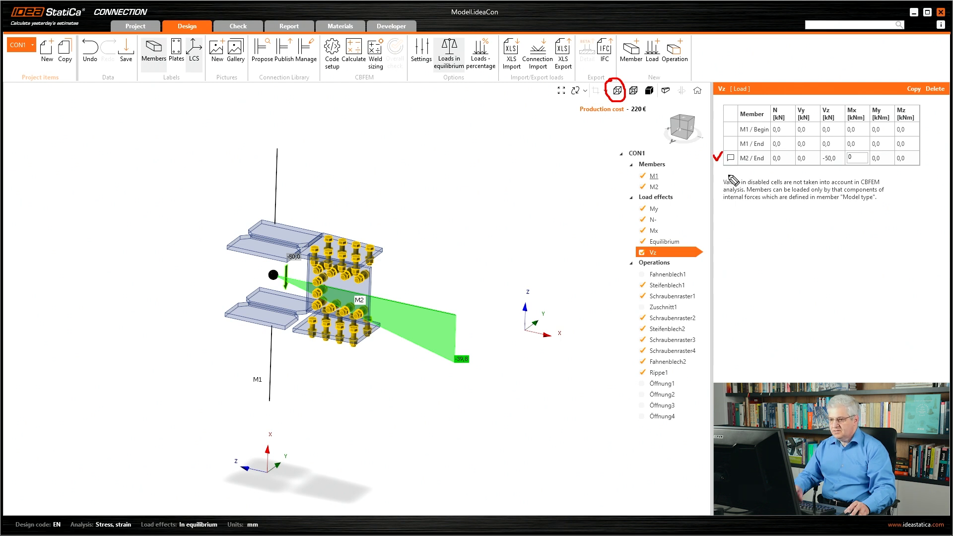
pyautogui.press('e')
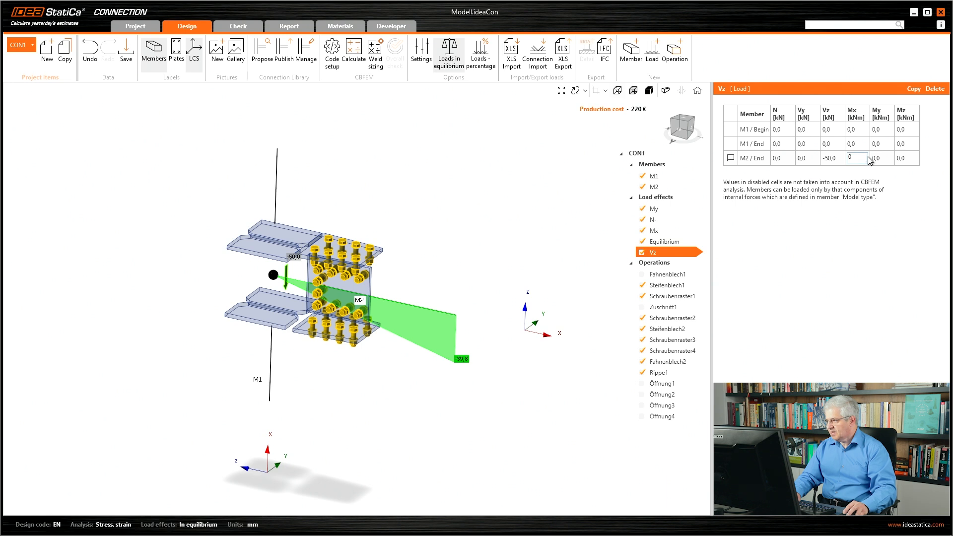
# Step: Set the My moment of M2 / End in the Vz load effect to 50 kNm
pyautogui.click(887, 158)
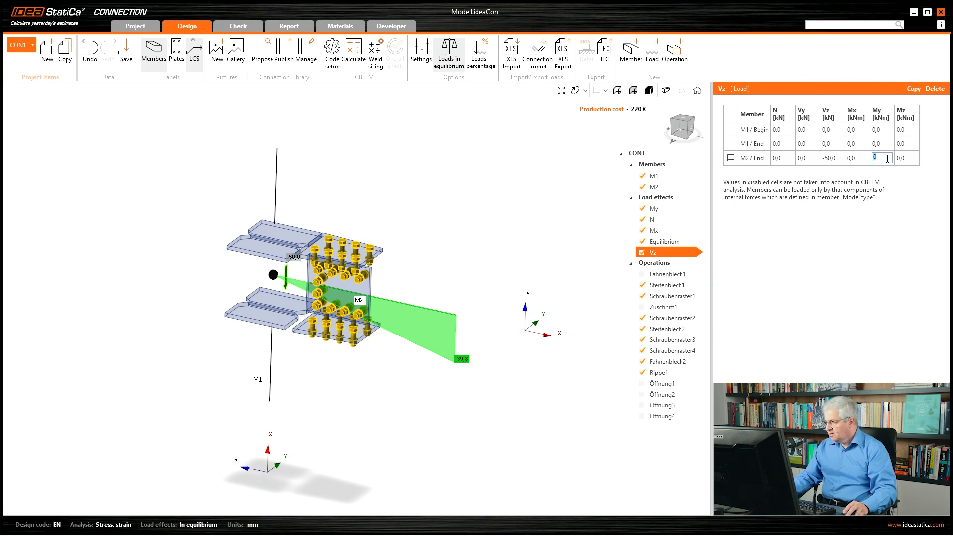
pyautogui.write('50')
pyautogui.press('Tab')
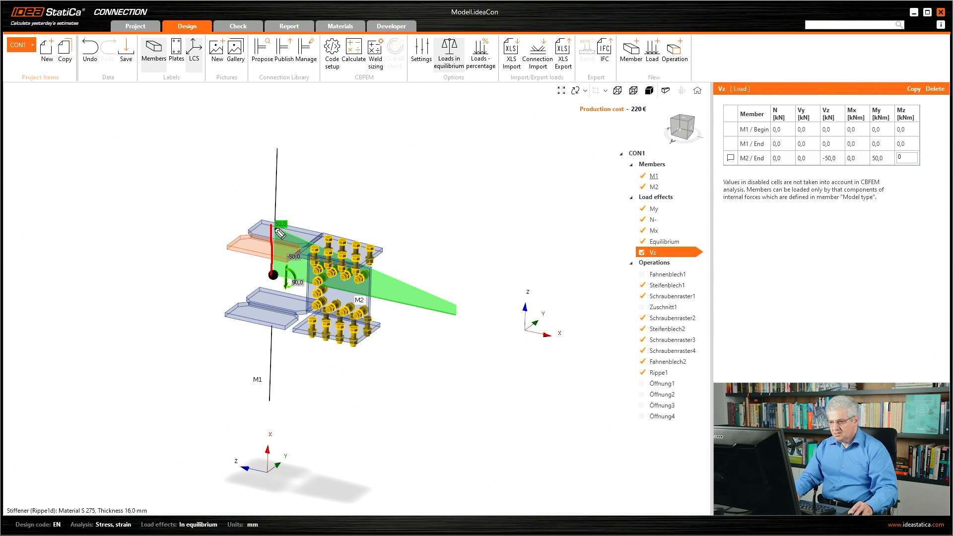
# Step: Sketch a red triangular moment diagram above M2 with a downward end arrow labelled Vz · r, and erase the sketch
pyautogui.moveTo(277, 228)
pyautogui.mouseDown()
pyautogui.moveTo(459, 255)
pyautogui.moveTo(457, 299)
pyautogui.moveTo(472, 287)
pyautogui.moveTo(286, 178)
pyautogui.mouseUp()
pyautogui.moveTo(277, 181); pyautogui.dragTo(276, 209)
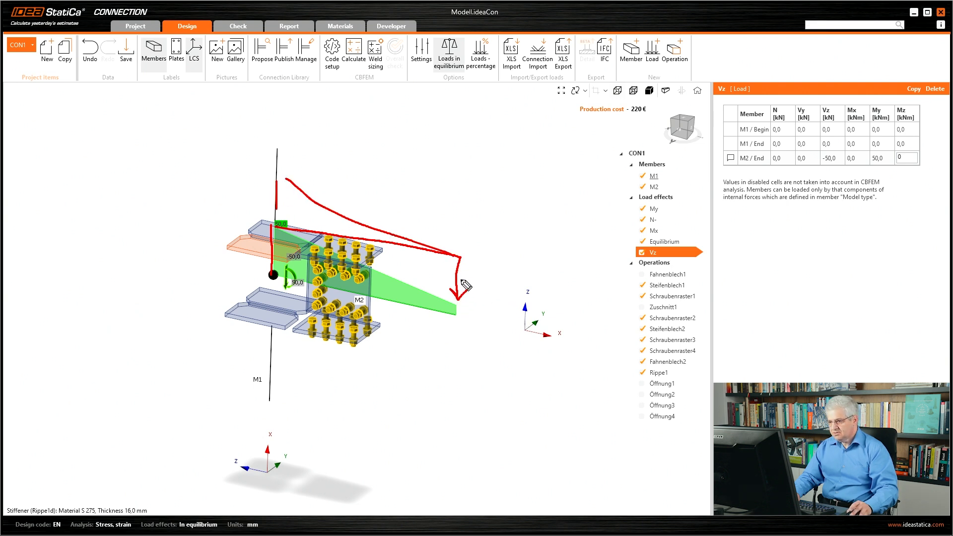
pyautogui.moveTo(468, 275); pyautogui.dragTo(473, 266)
pyautogui.moveTo(481, 273)
pyautogui.mouseDown()
pyautogui.moveTo(494, 279)
pyautogui.moveTo(507, 255)
pyautogui.mouseUp()
pyautogui.click(496, 266)
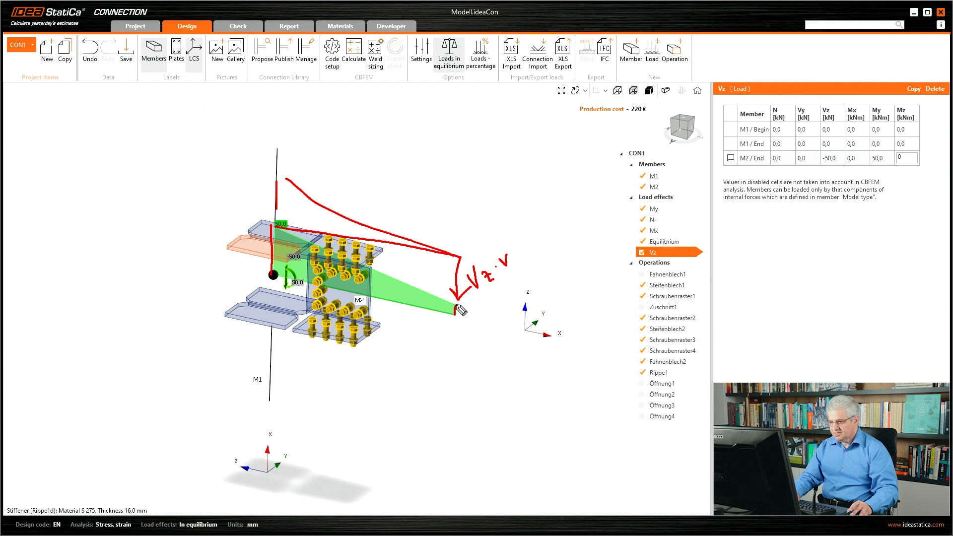
pyautogui.press('e')
pyautogui.press('Escape')
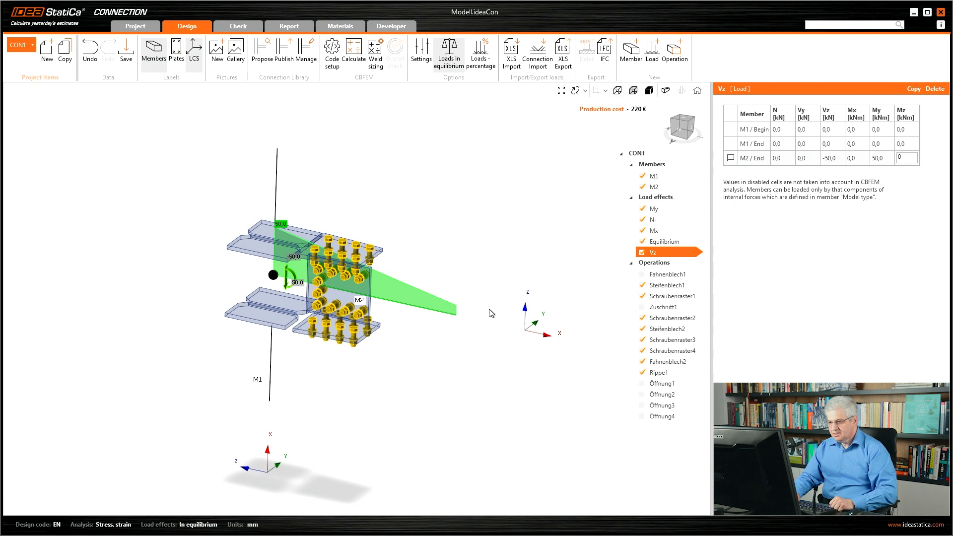
# Step: Inspect the moment diagram and support of bearing member M1, and return to the Vz load effect
pyautogui.click(665, 175)
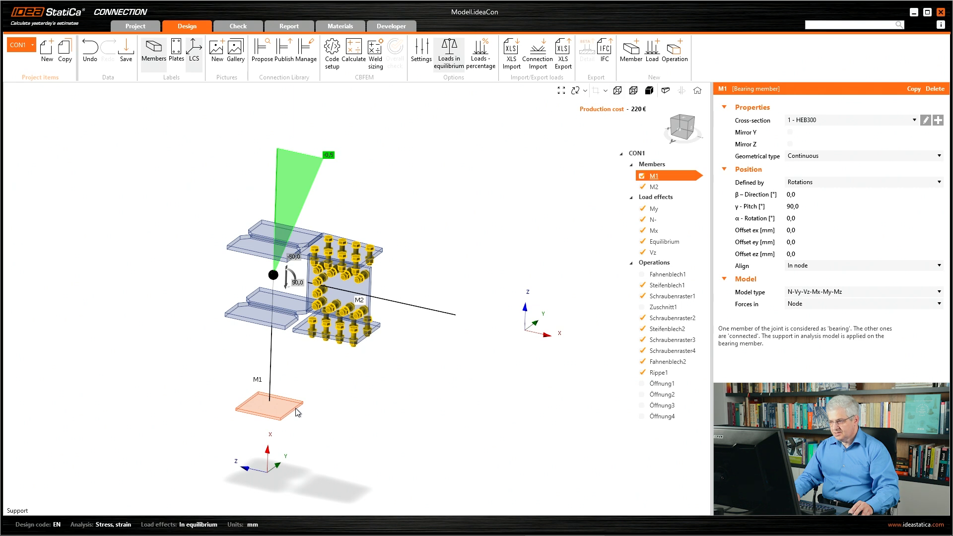
pyautogui.click(662, 254)
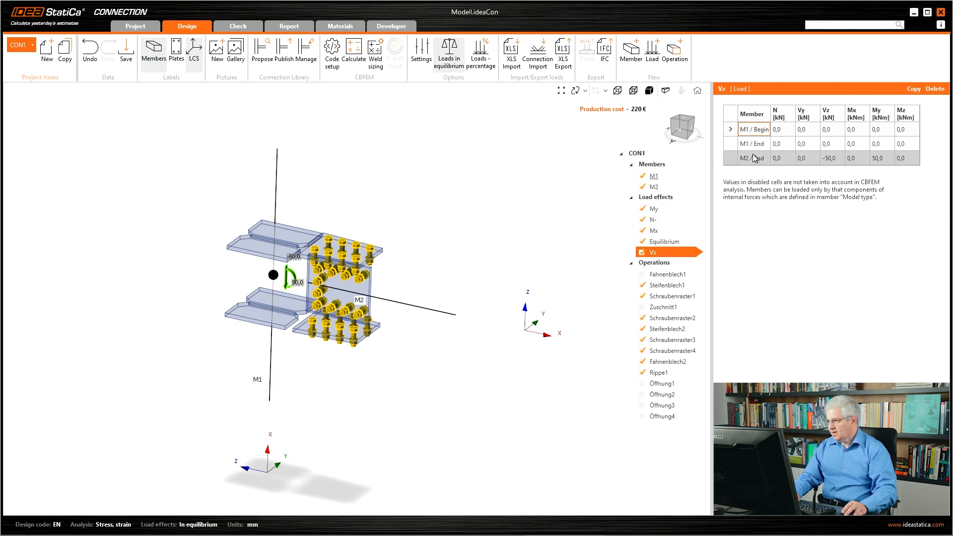
# Step: In the Vz load effect, set N to 100 kN for M1 / Begin and -100 kN for M1 / End, and mark the force line along M1
pyautogui.click(783, 130)
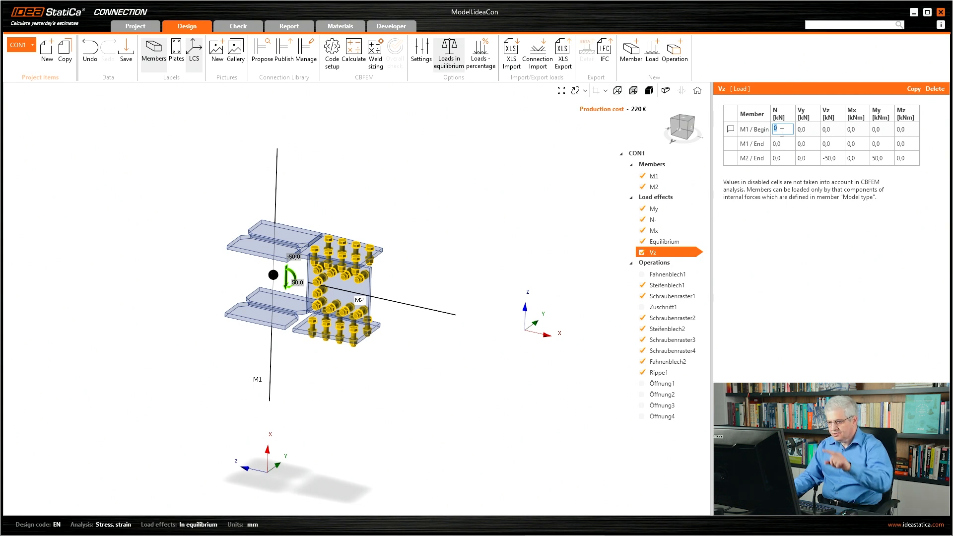
pyautogui.write('-')
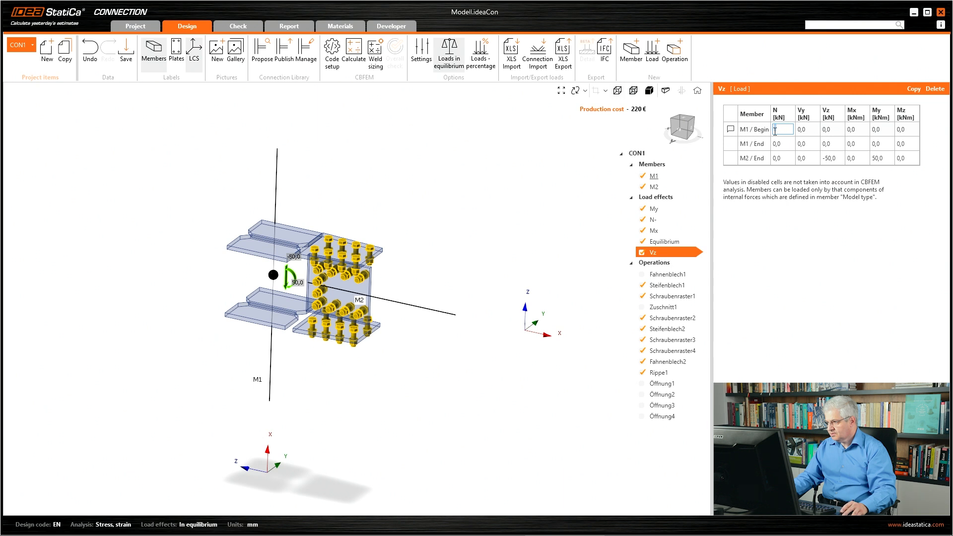
pyautogui.write('100')
pyautogui.press('Tab')
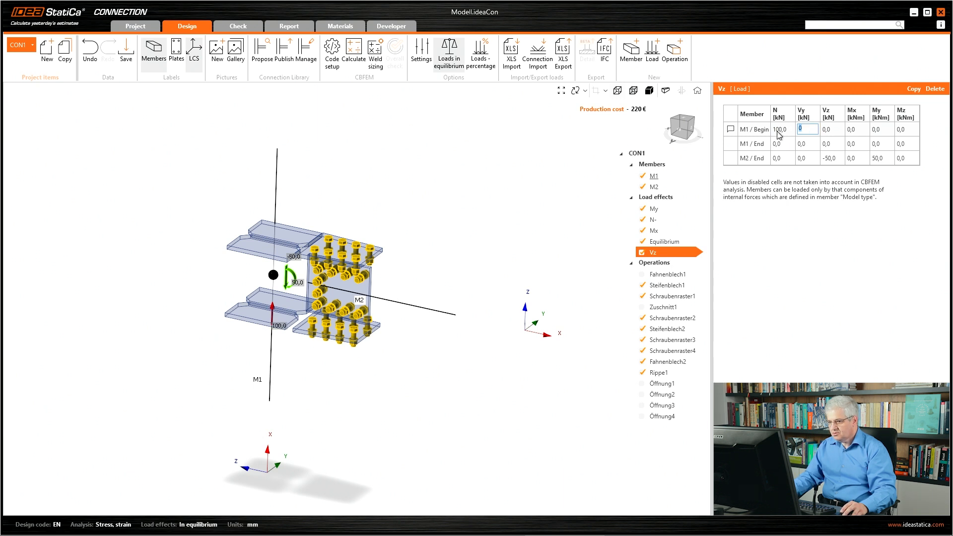
pyautogui.click(783, 143)
pyautogui.write('-1')
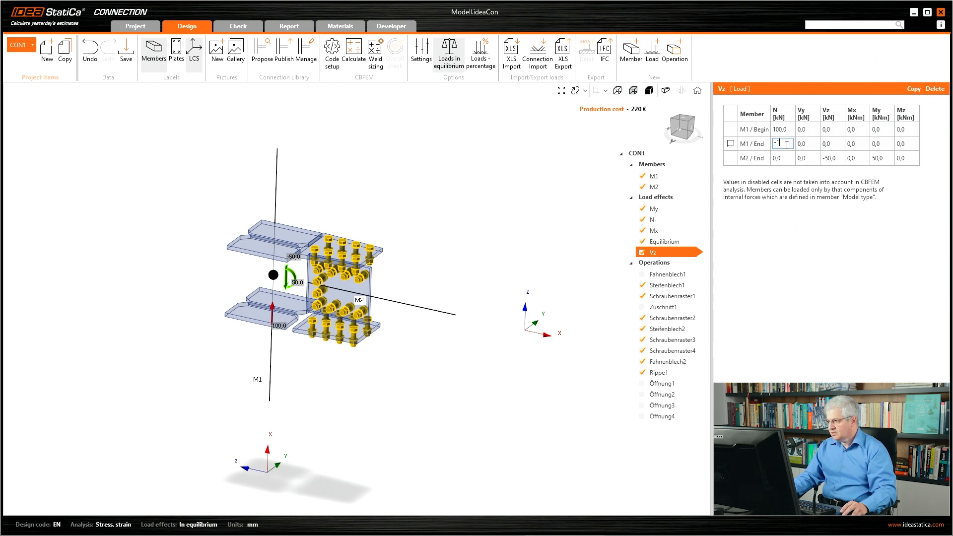
pyautogui.write('00')
pyautogui.press('Tab')
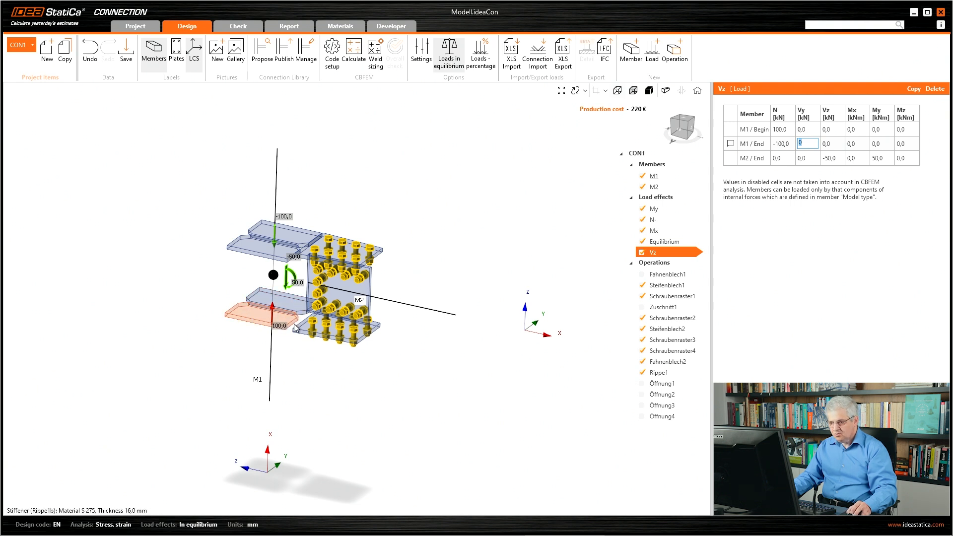
pyautogui.hotkey('ctrl', '2')
pyautogui.moveTo(266, 315)
pyautogui.mouseDown()
pyautogui.moveTo(255, 315)
pyautogui.moveTo(227, 391)
pyautogui.moveTo(250, 406)
pyautogui.moveTo(283, 403)
pyautogui.moveTo(264, 418)
pyautogui.mouseUp()
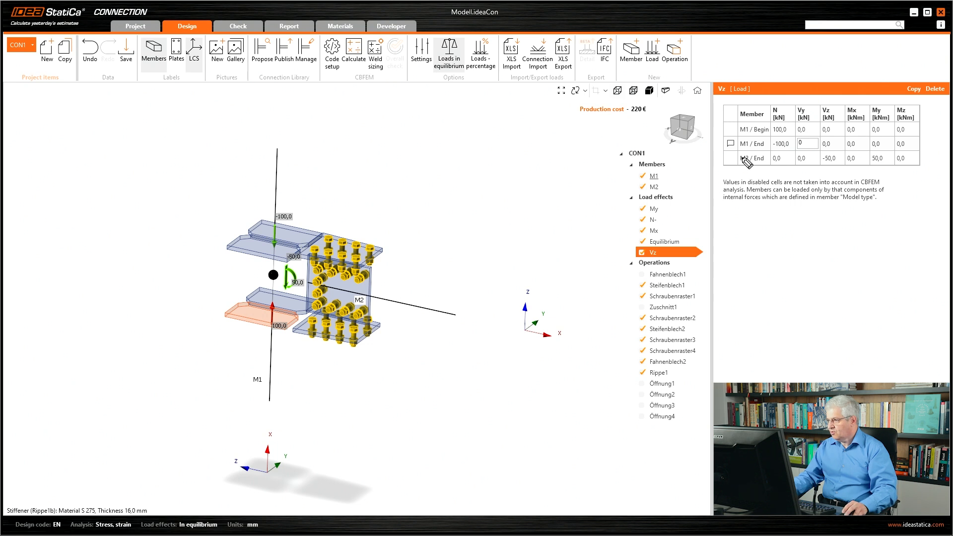
# Step: Set the My moment to 20 kNm for both M1 / End and M1 / Begin in the Vz load effect
pyautogui.press('Tab')
pyautogui.press('Tab')
pyautogui.press('Tab')
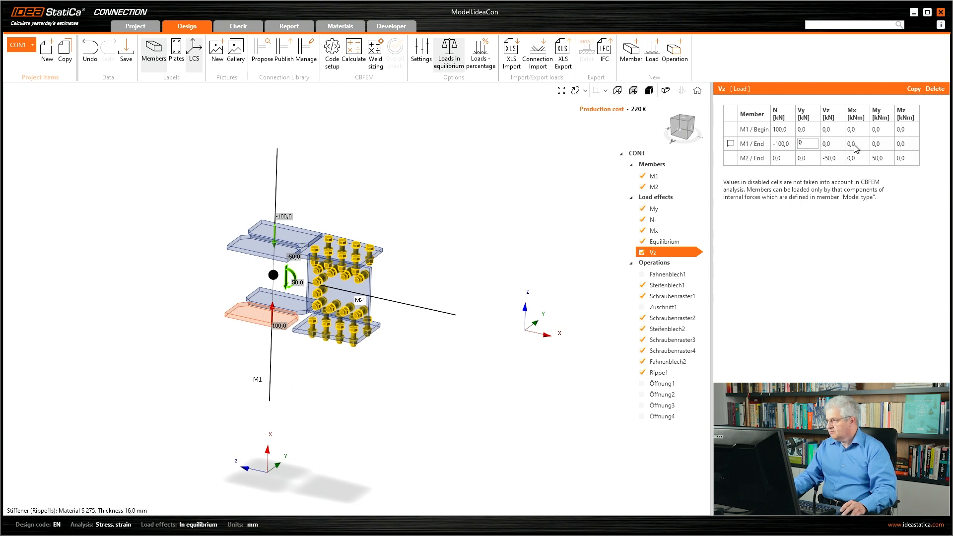
pyautogui.write('20')
pyautogui.press('Tab')
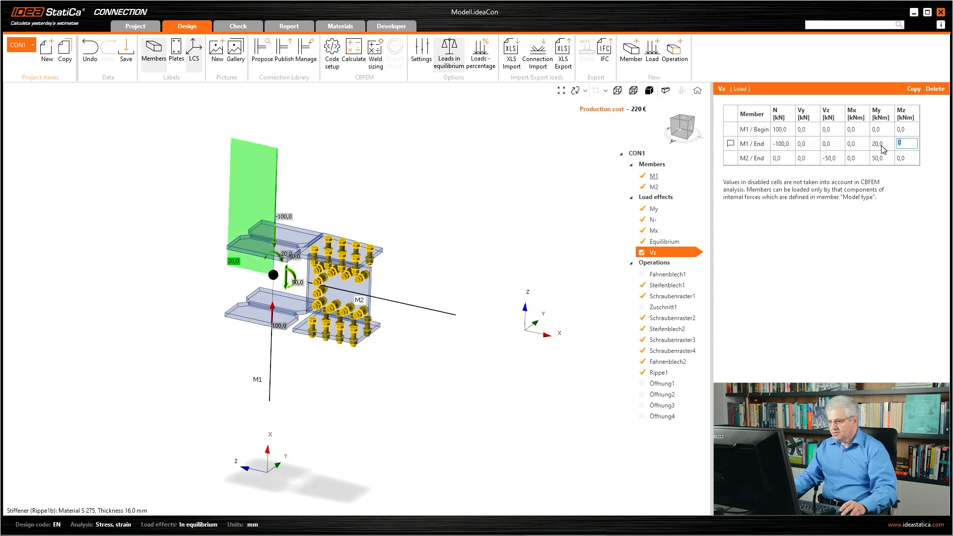
pyautogui.click(879, 129)
pyautogui.write('20')
pyautogui.press('Tab')
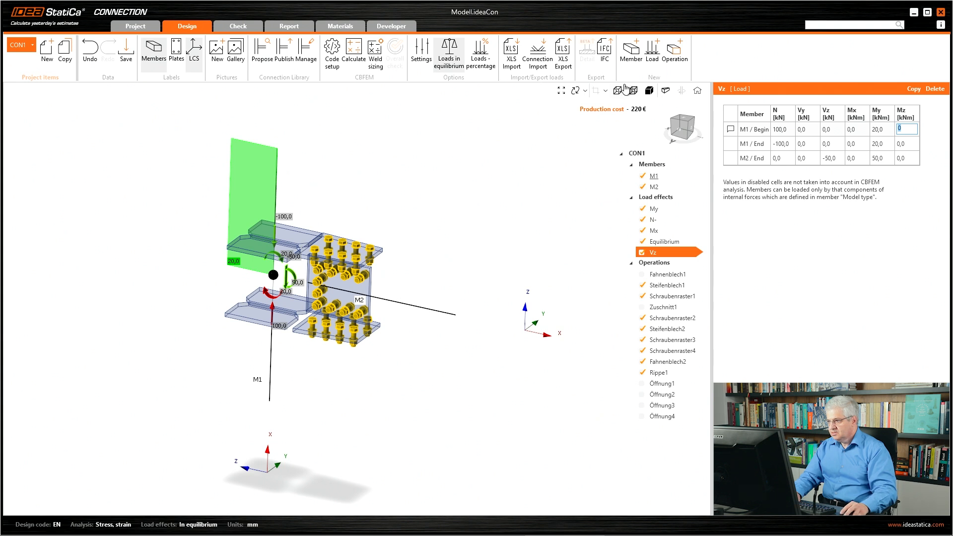
pyautogui.press('Return')
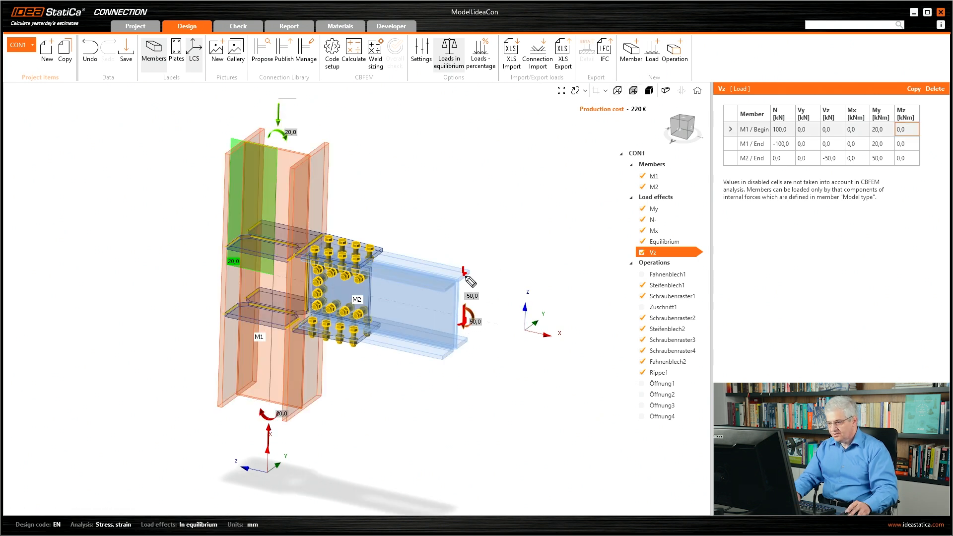
# Step: Trace the free end section of beam M2 in red, and erase the marks
pyautogui.moveTo(455, 282); pyautogui.dragTo(457, 351)
pyautogui.moveTo(463, 286)
pyautogui.mouseDown()
pyautogui.moveTo(465, 342)
pyautogui.moveTo(444, 355)
pyautogui.moveTo(469, 309)
pyautogui.mouseUp()
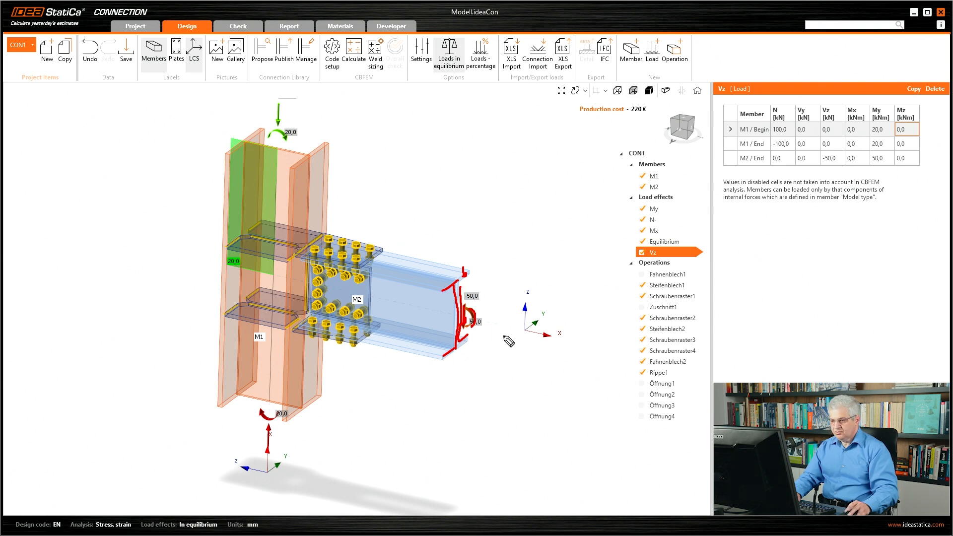
pyautogui.press('Escape')
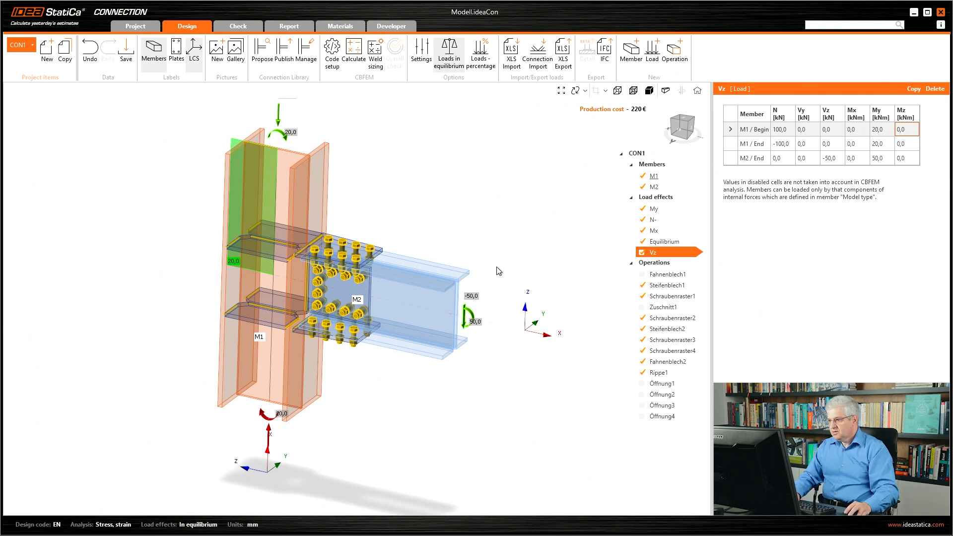
# Step: Calculate the connection and display its equivalent stress for the current load effect N-
pyautogui.click(355, 60)
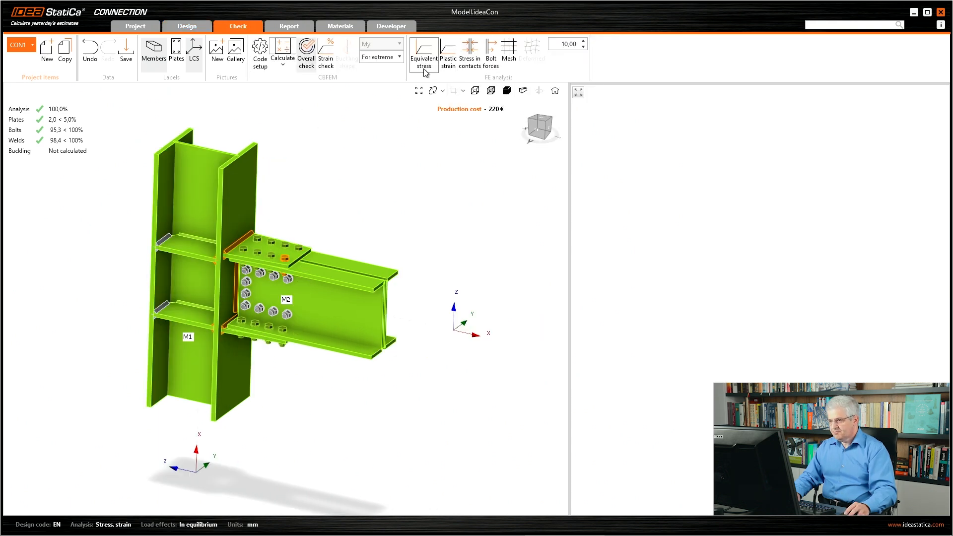
pyautogui.click(424, 70)
pyautogui.click(396, 59)
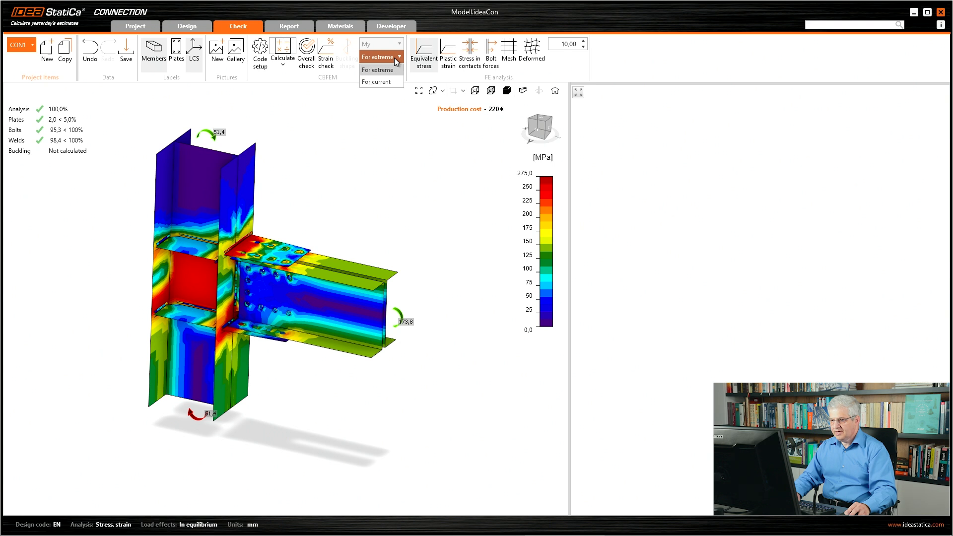
pyautogui.click(391, 83)
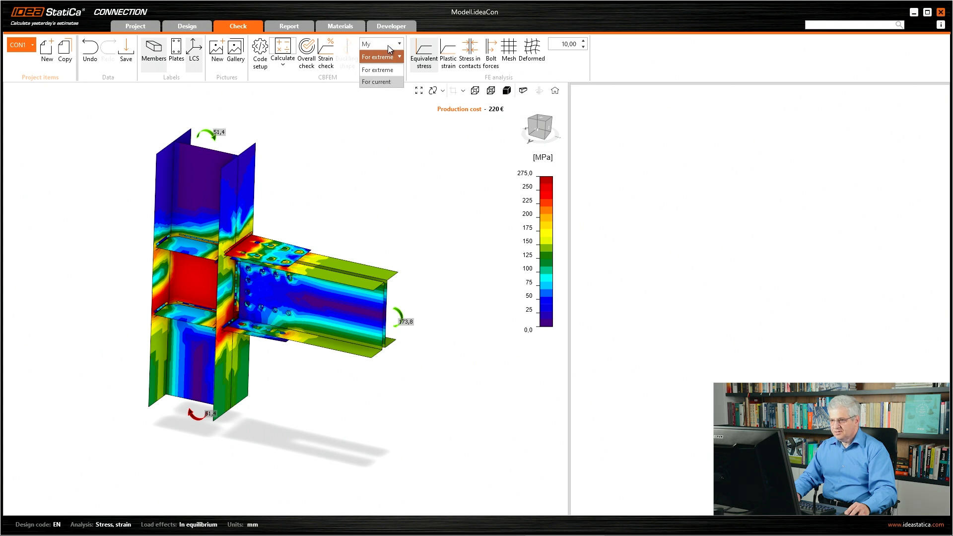
pyautogui.click(388, 46)
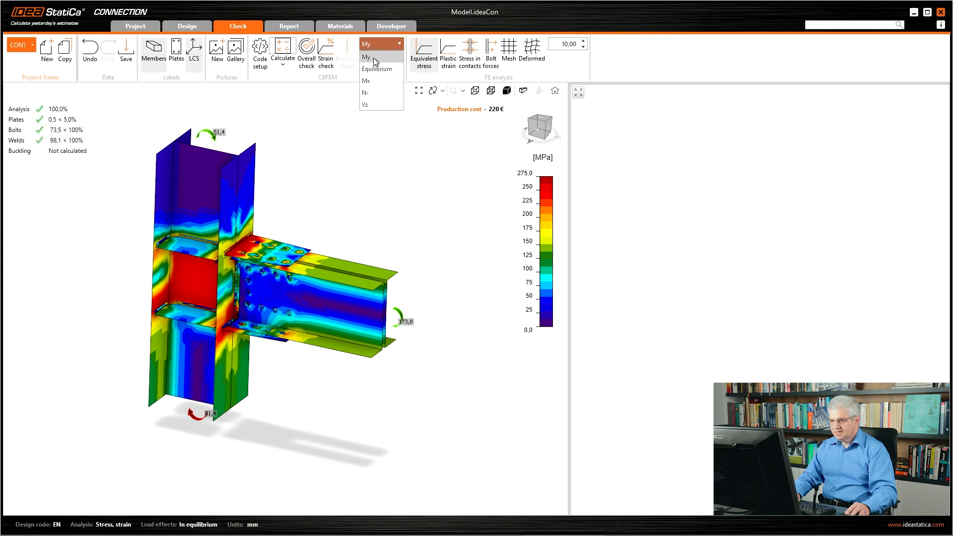
pyautogui.click(377, 94)
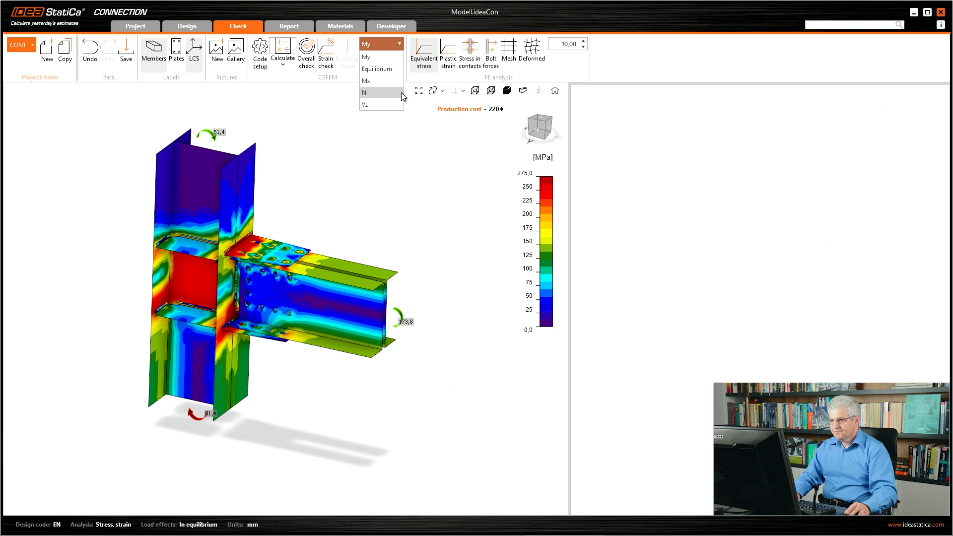
# Step: Show the mesh and deformed shape in the side view along Y, with a deformation scale of 20
pyautogui.click(509, 53)
pyautogui.click(531, 55)
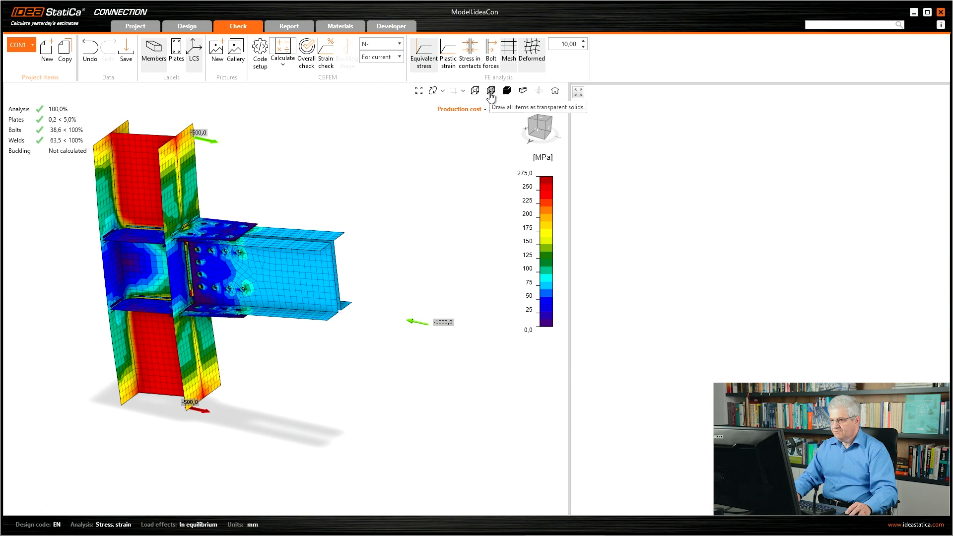
pyautogui.click(540, 130)
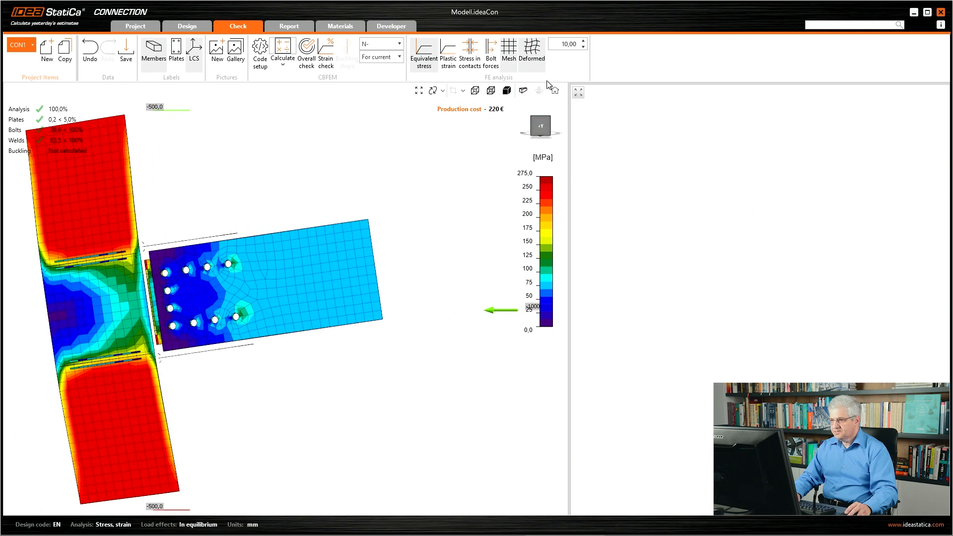
pyautogui.click(583, 41)
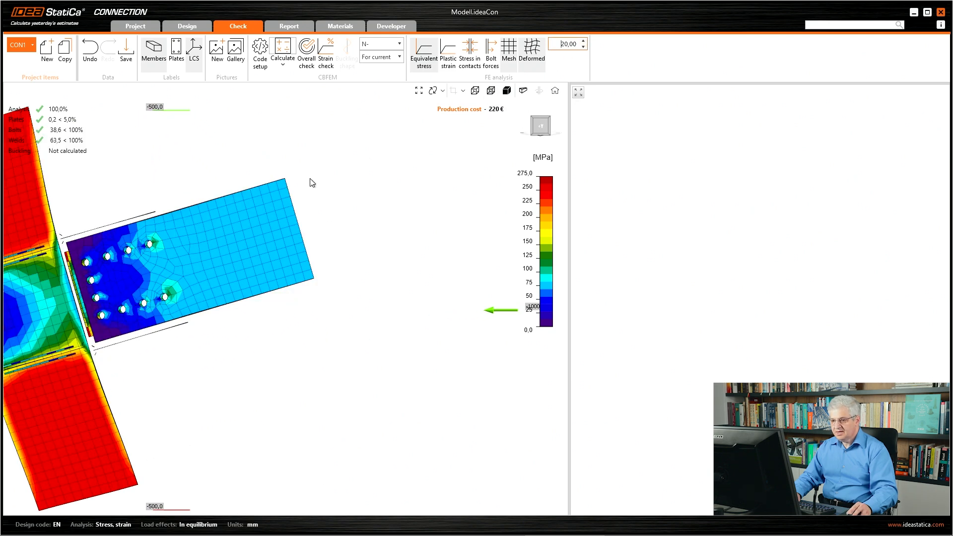
# Step: Compare the deformed stress plots of the connection for load effects Vz and My
pyautogui.click(400, 45)
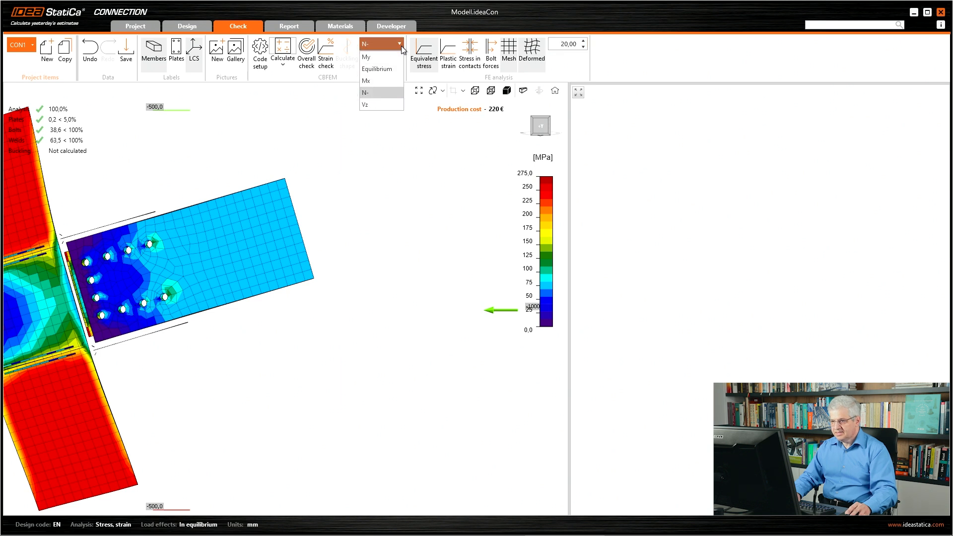
pyautogui.click(371, 104)
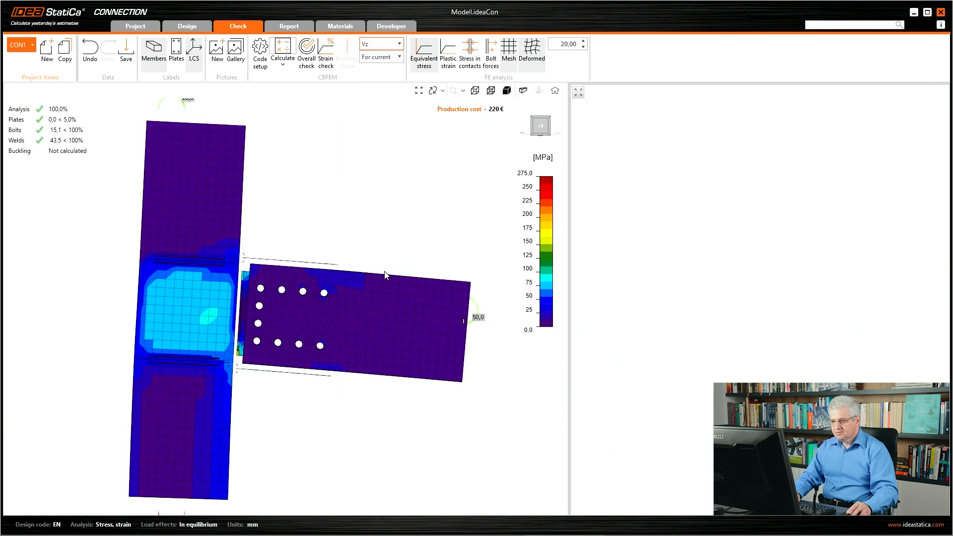
pyautogui.click(400, 44)
pyautogui.click(386, 59)
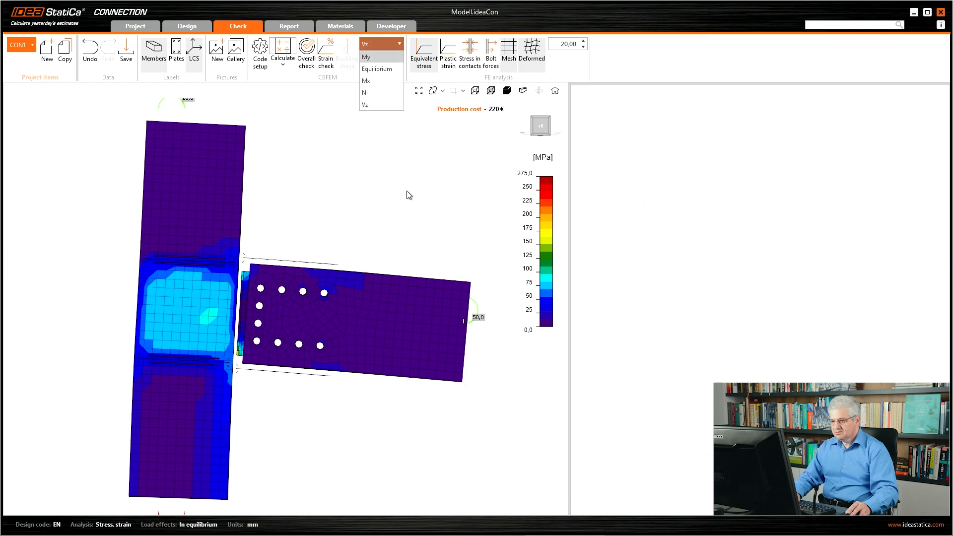
pyautogui.moveTo(413, 276); pyautogui.dragTo(305, 221, button='middle')
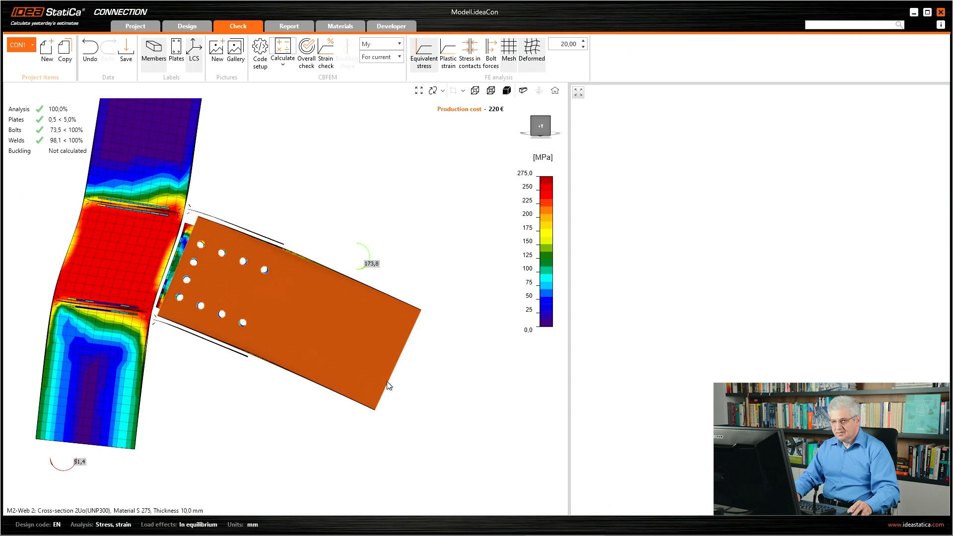
# Step: Display the Mx load effect with a deformation scale of 10, and examine the twisted flanges and web of M2
pyautogui.click(391, 44)
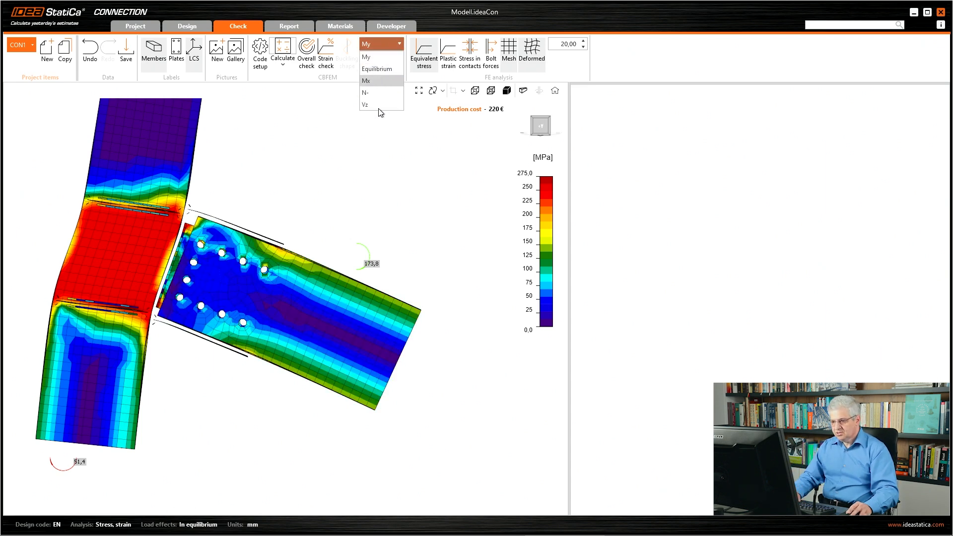
pyautogui.click(377, 81)
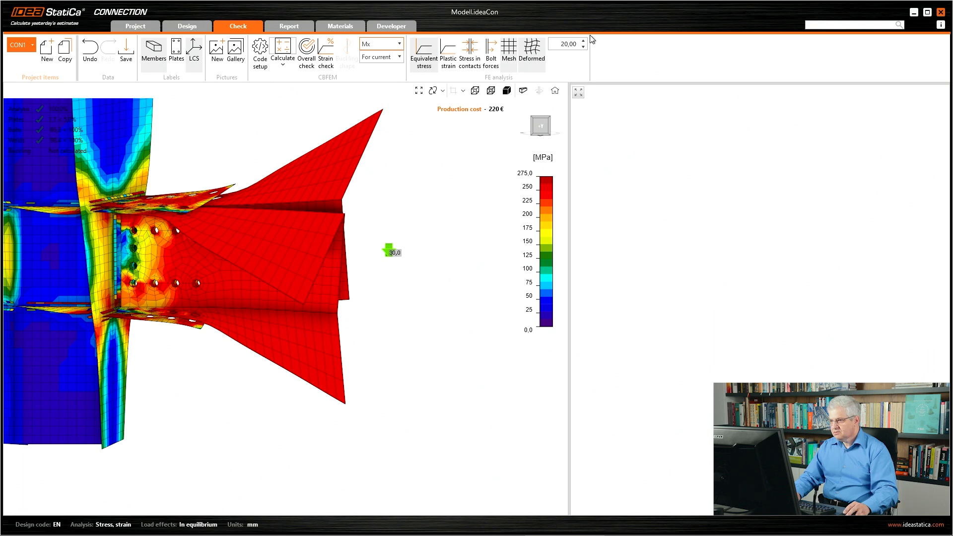
pyautogui.click(583, 47)
pyautogui.moveTo(278, 284); pyautogui.dragTo(277, 338, button='right')
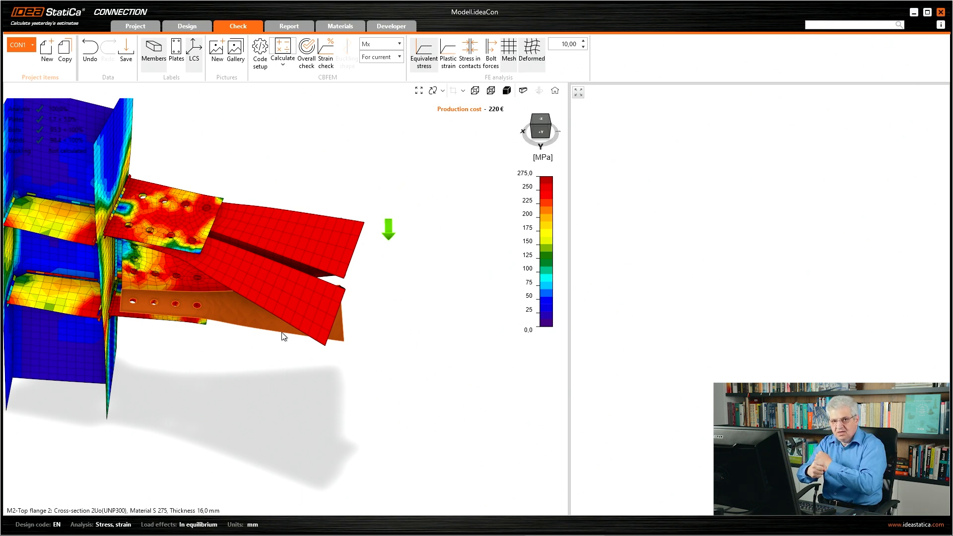
pyautogui.click(253, 315)
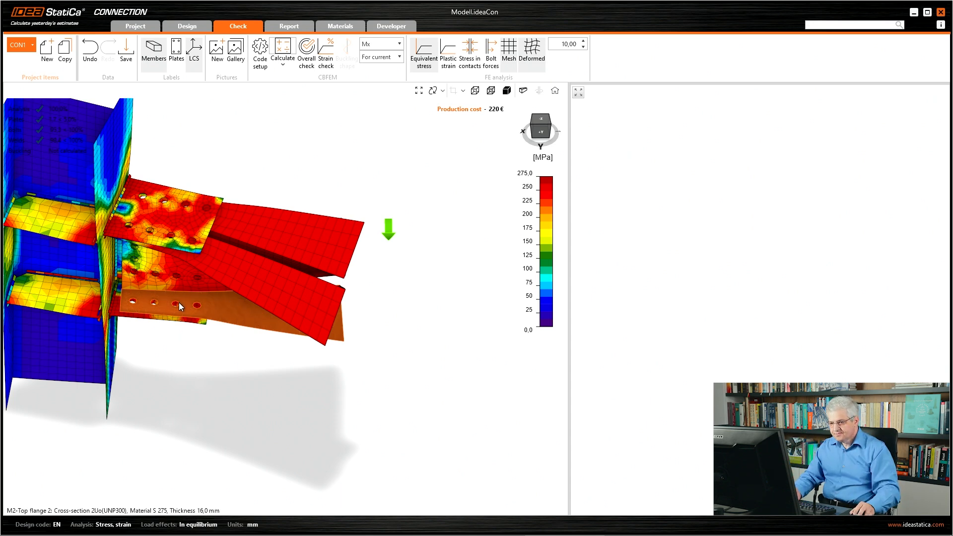
pyautogui.moveTo(178, 303); pyautogui.dragTo(187, 234, button='middle')
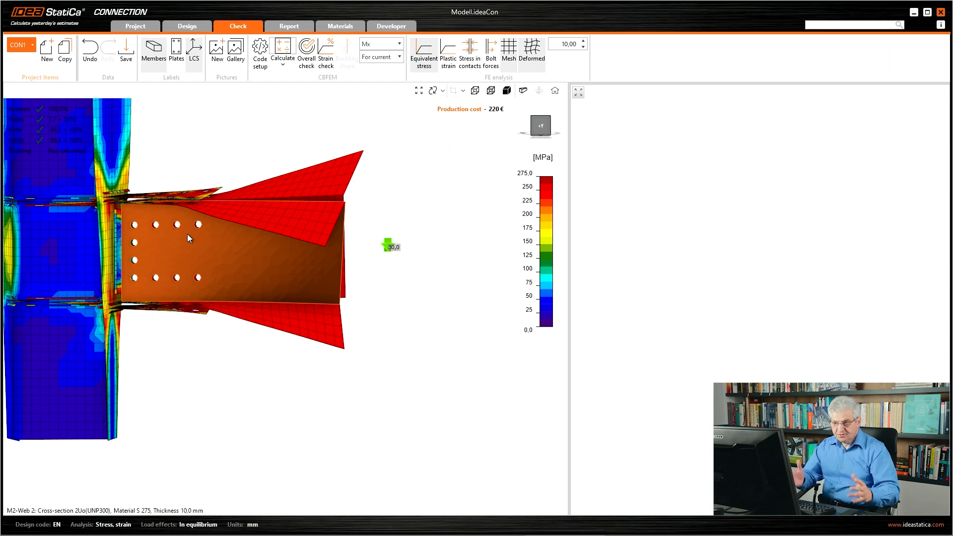
# Step: Return to the design model, enable load input as percentages, and add a new load effect
pyautogui.click(187, 26)
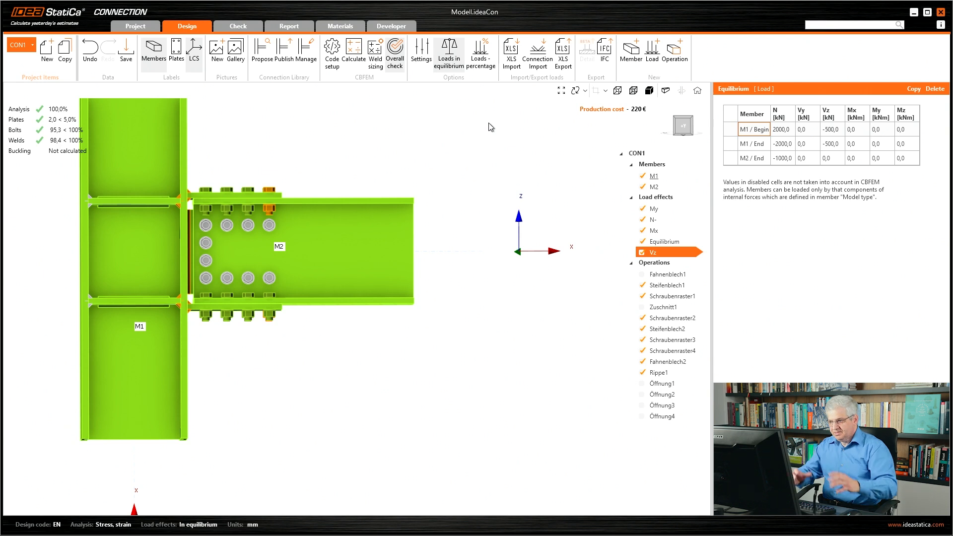
pyautogui.click(484, 69)
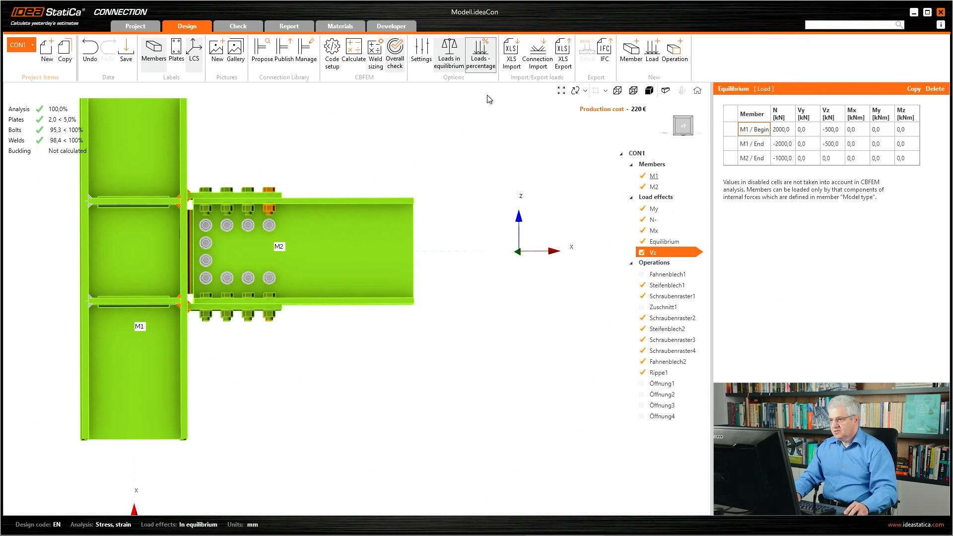
pyautogui.rightClick(655, 199)
pyautogui.click(663, 204)
# Step: Set N of M2 / End to 50 % in the new load effect, and toggle percentage input off and back on
pyautogui.click(784, 158)
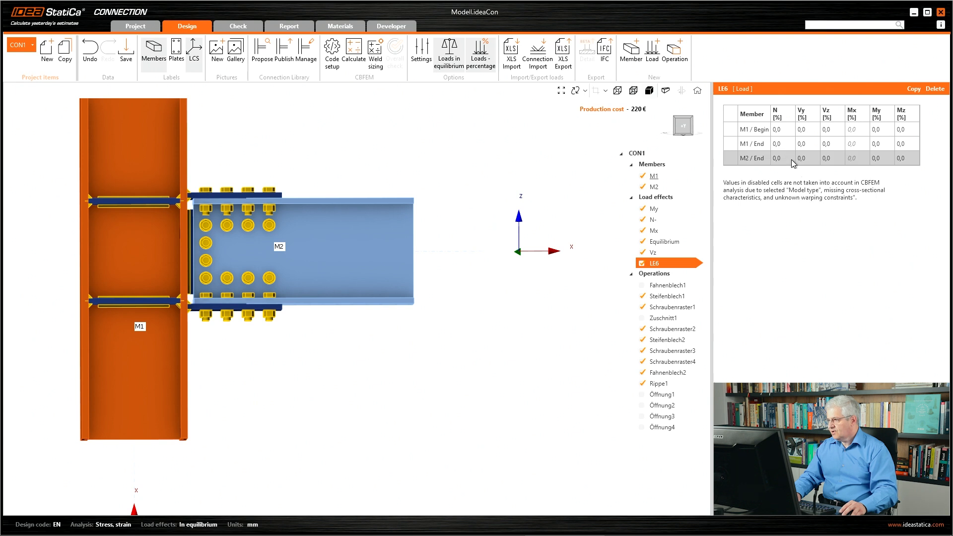
pyautogui.click(787, 158)
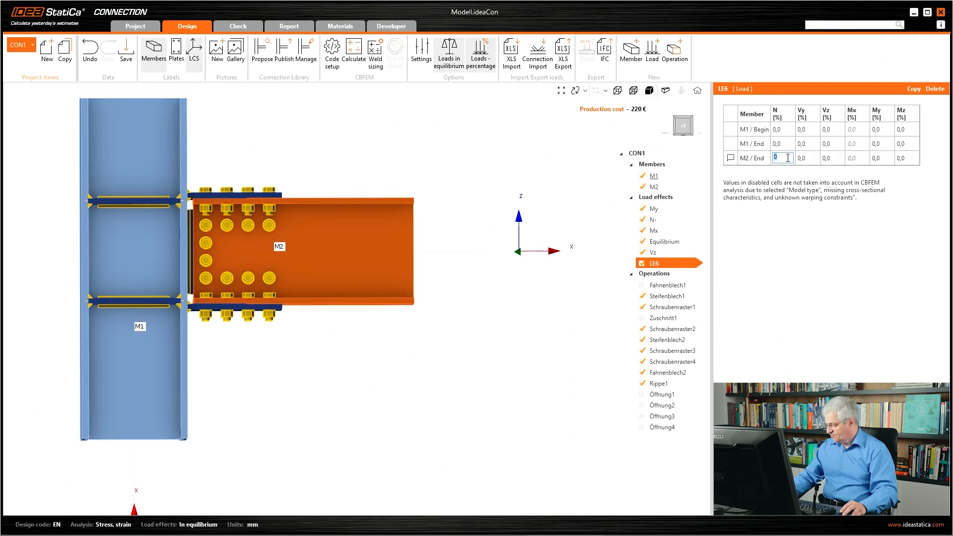
pyautogui.write('50')
pyautogui.press('Tab')
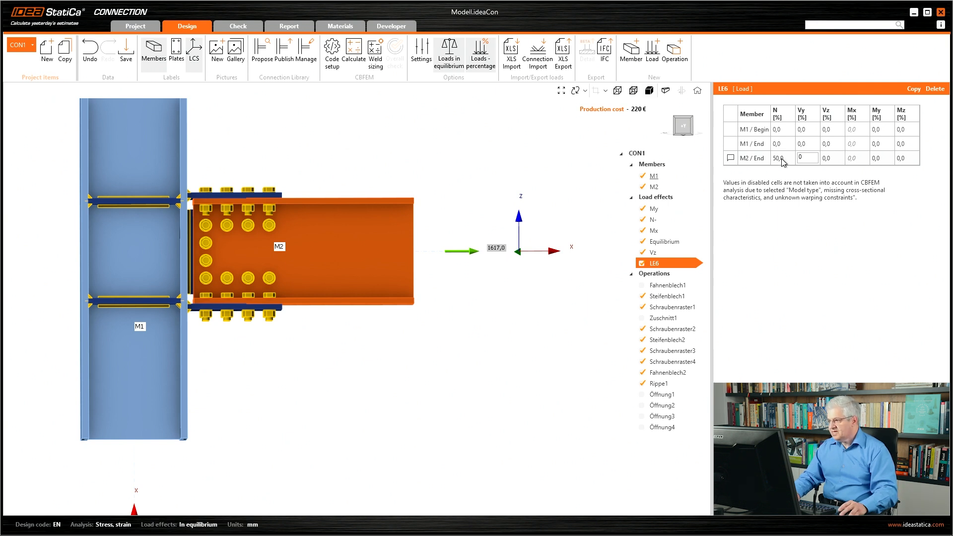
pyautogui.click(481, 66)
pyautogui.click(481, 66)
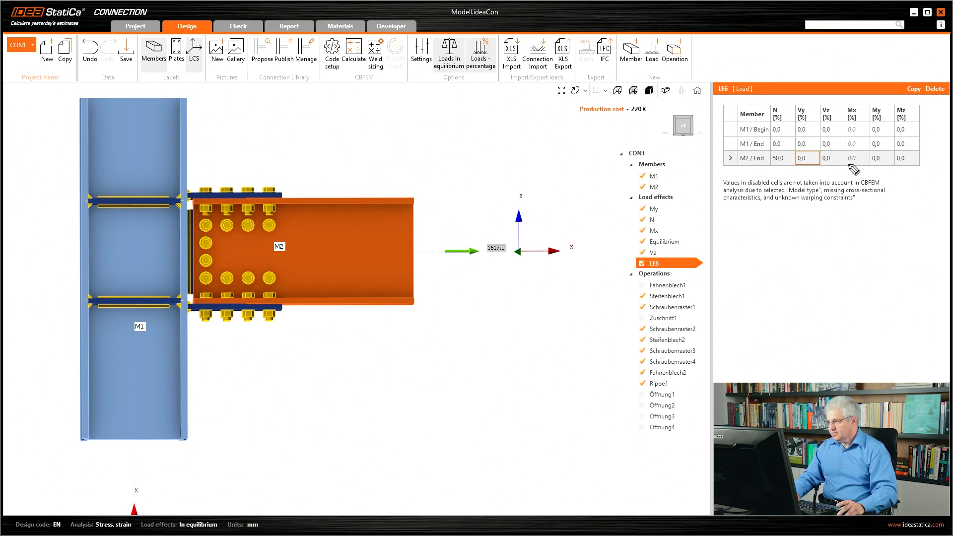
pyautogui.moveTo(847, 162); pyautogui.dragTo(859, 159)
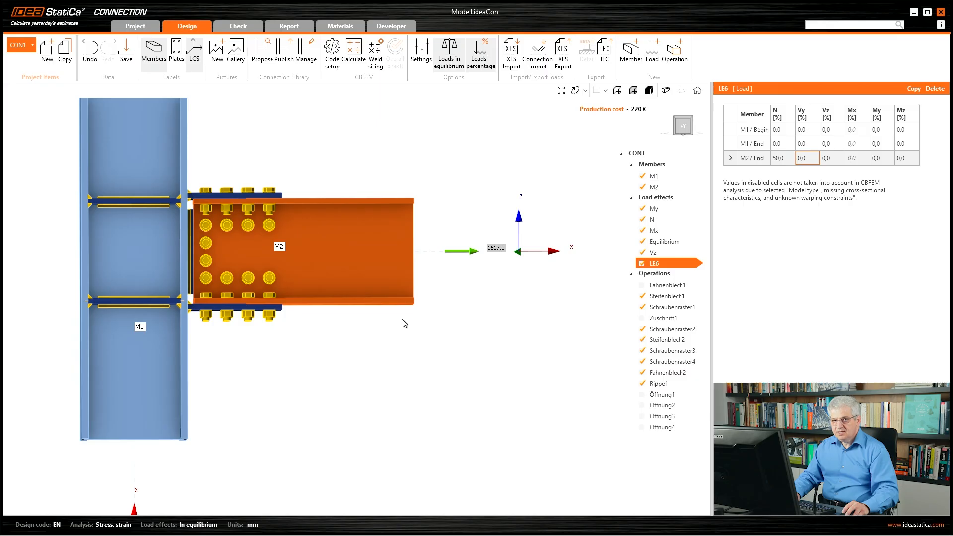
pyautogui.moveTo(360, 297); pyautogui.dragTo(405, 334, button='middle')
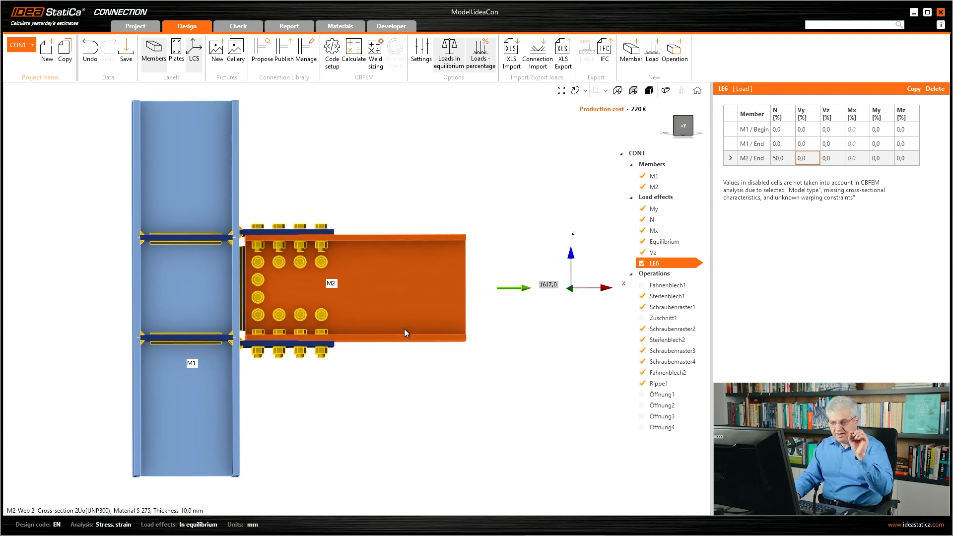
pyautogui.scroll(-2, 371, 314)
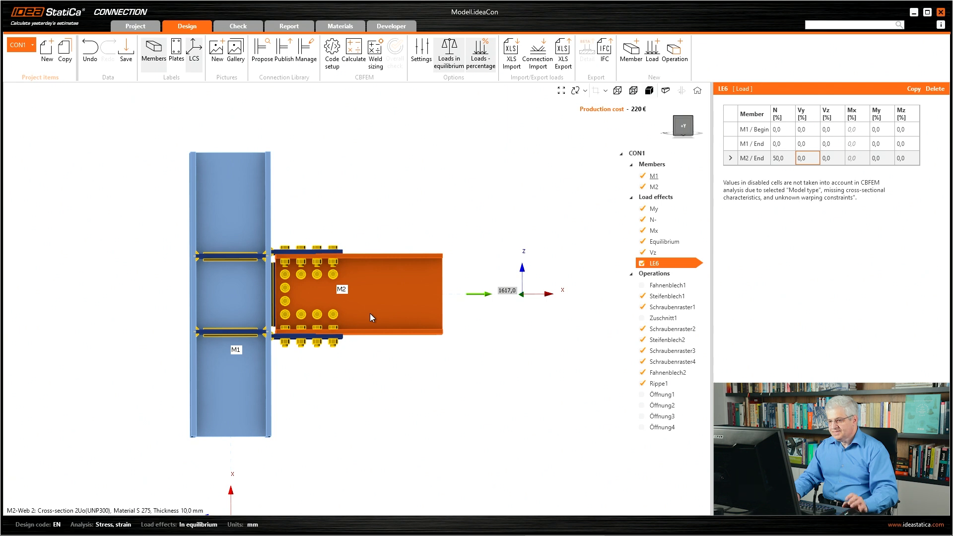
# Step: Add a new project item with the continuous-column-and-beam geometry and the second shear connection design, a bolted fin plate
pyautogui.click(49, 54)
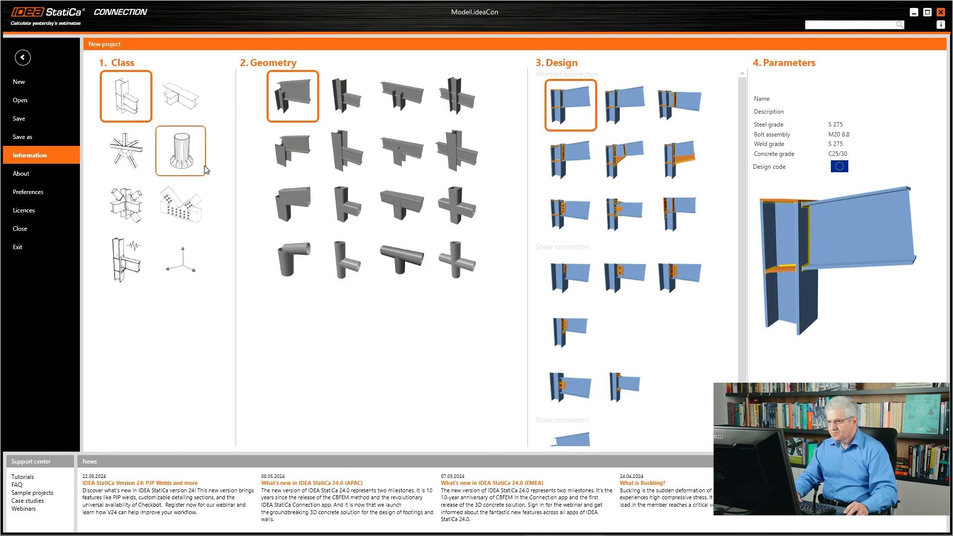
pyautogui.click(347, 110)
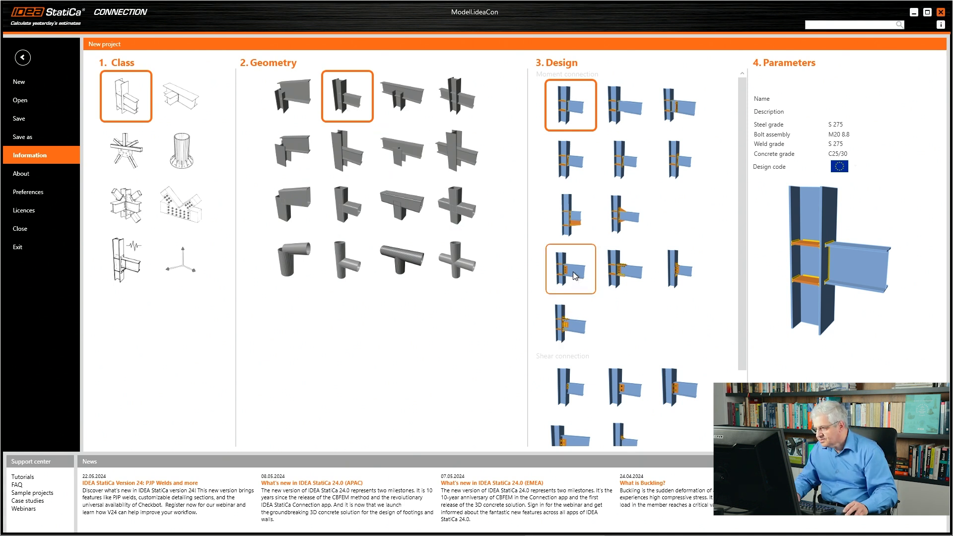
pyautogui.click(627, 398)
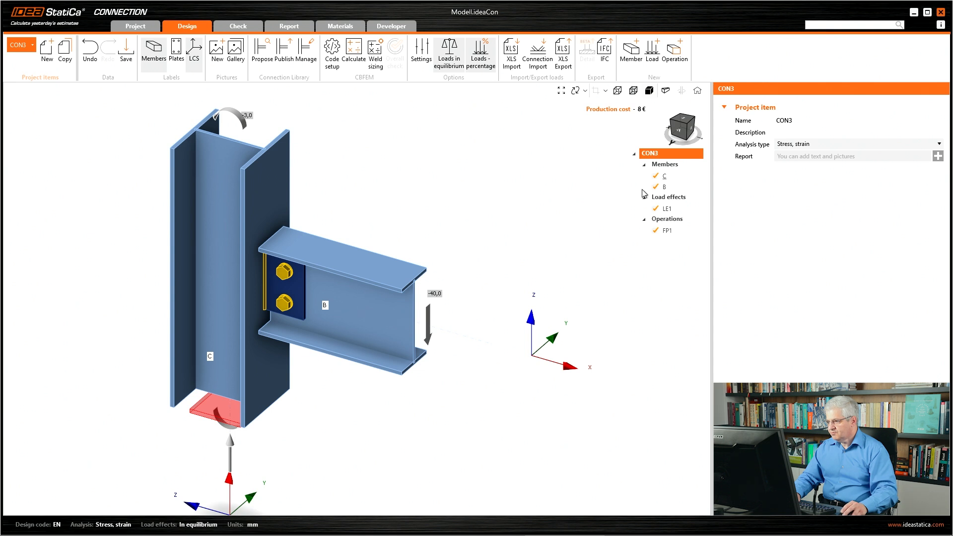
# Step: Inspect the Forces in setting of member B, and display the joint as a line model seen from the front
pyautogui.click(658, 188)
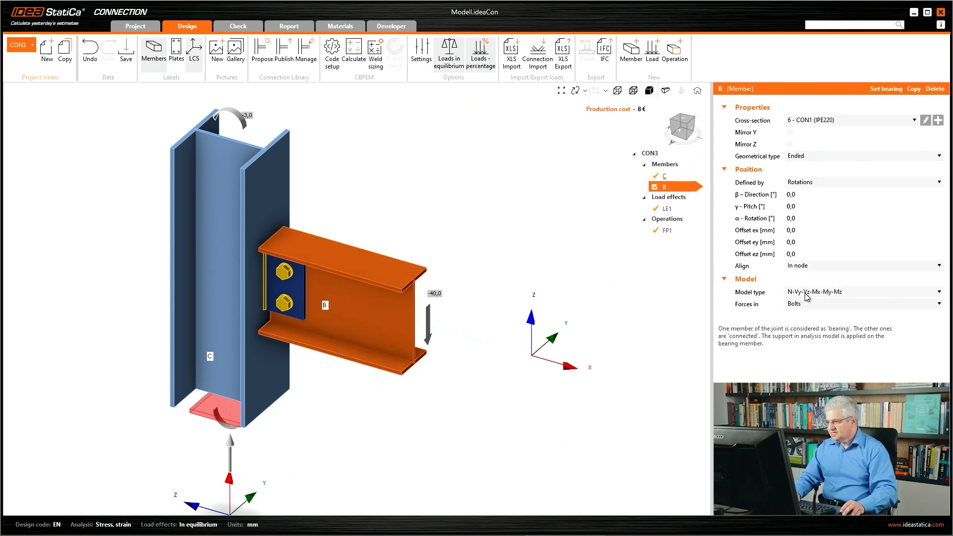
pyautogui.moveTo(736, 312); pyautogui.dragTo(812, 311)
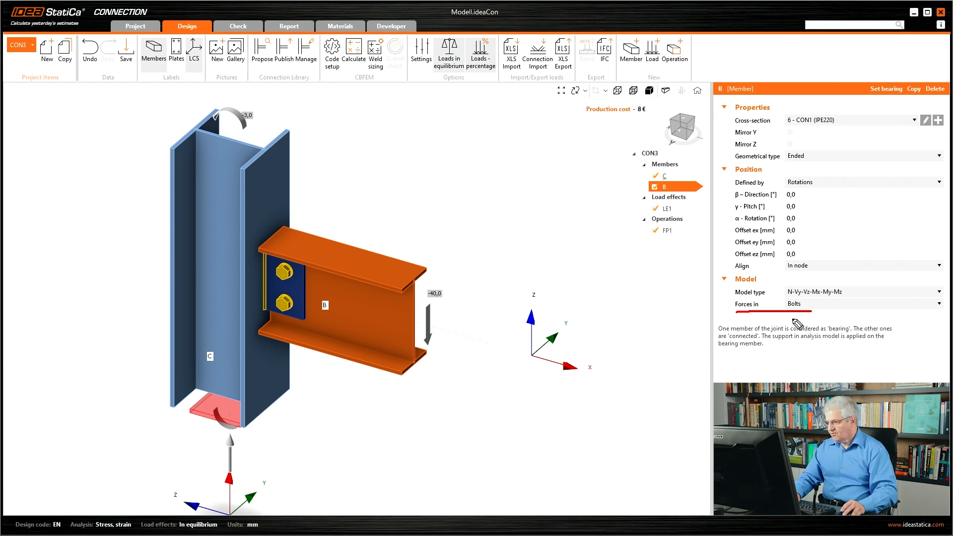
pyautogui.press('Escape')
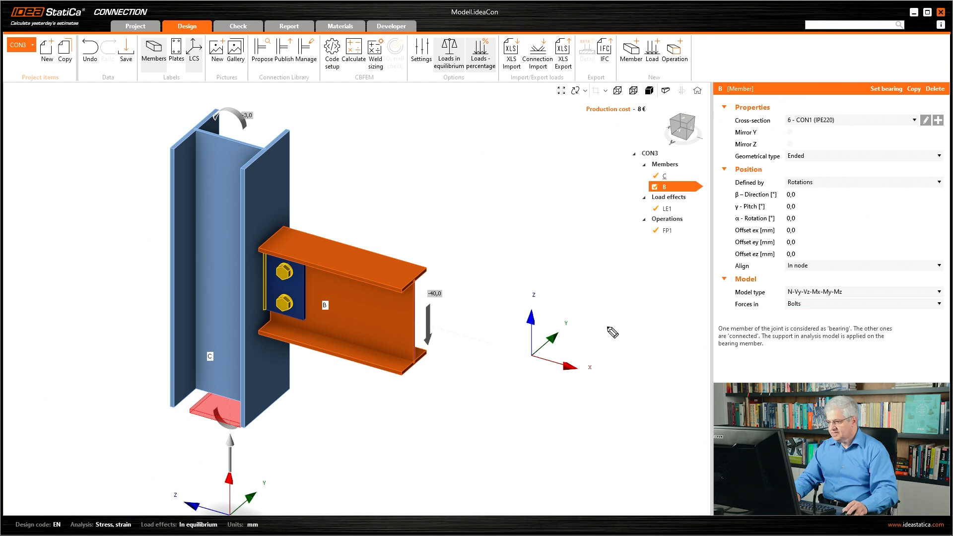
pyautogui.click(676, 133)
pyautogui.click(617, 91)
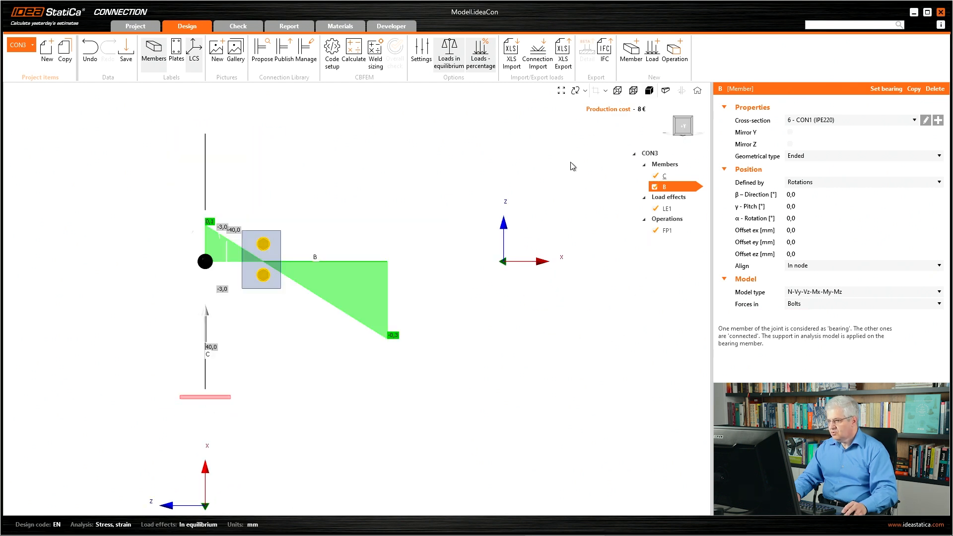
pyautogui.moveTo(383, 214); pyautogui.dragTo(447, 251, button='middle')
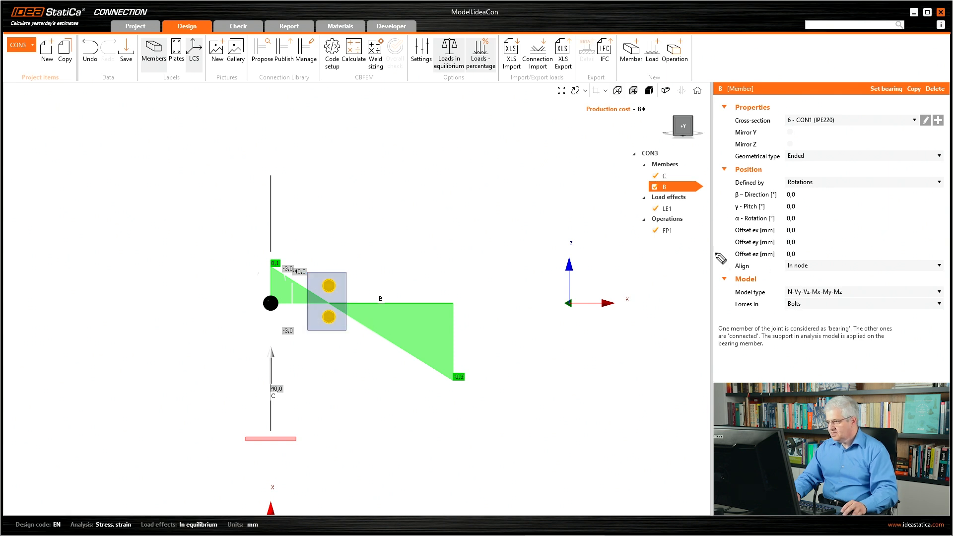
# Step: Review the LE1 load table, marking My of B / End, and sketch the moment line from the node along member B
pyautogui.click(668, 209)
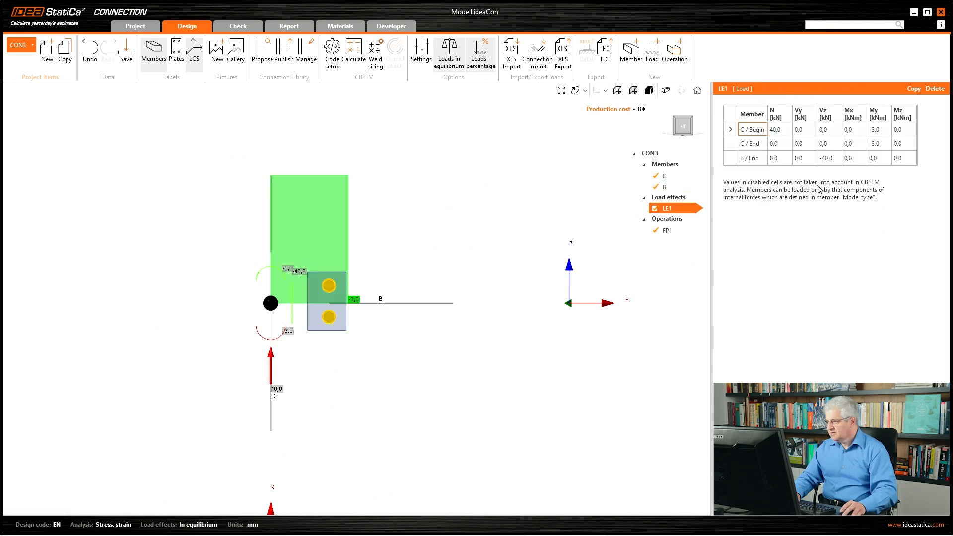
pyautogui.moveTo(869, 162); pyautogui.dragTo(886, 162)
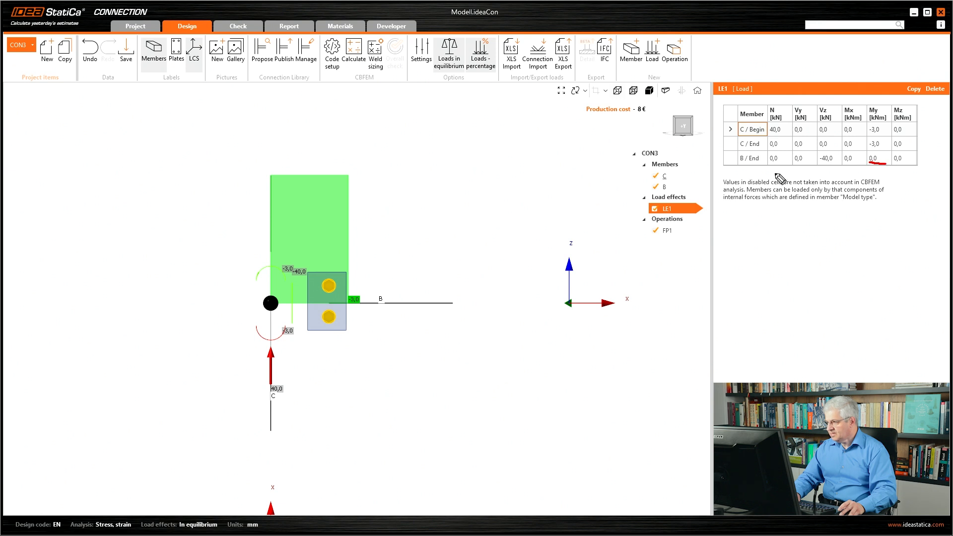
pyautogui.moveTo(740, 166); pyautogui.dragTo(761, 166)
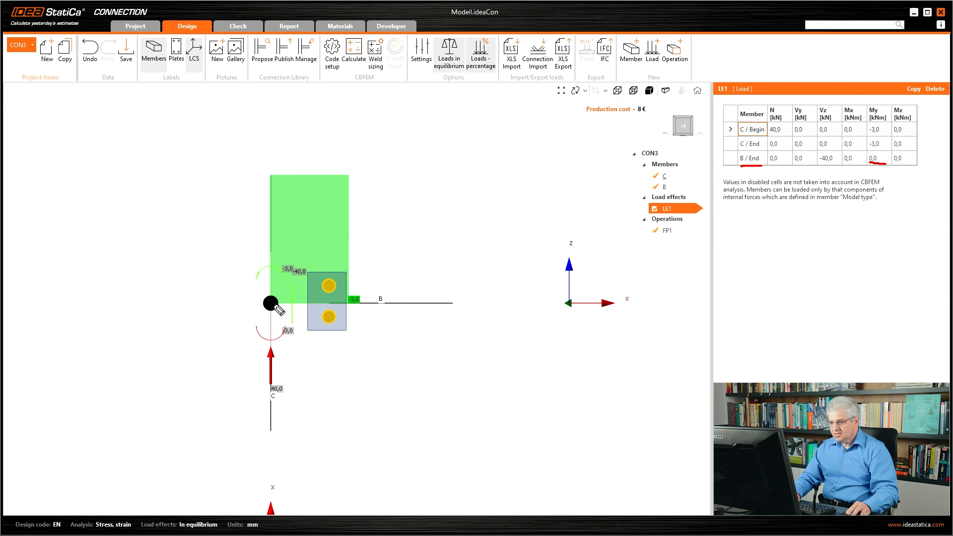
pyautogui.moveTo(277, 306); pyautogui.dragTo(454, 339)
pyautogui.moveTo(453, 304); pyautogui.dragTo(452, 338)
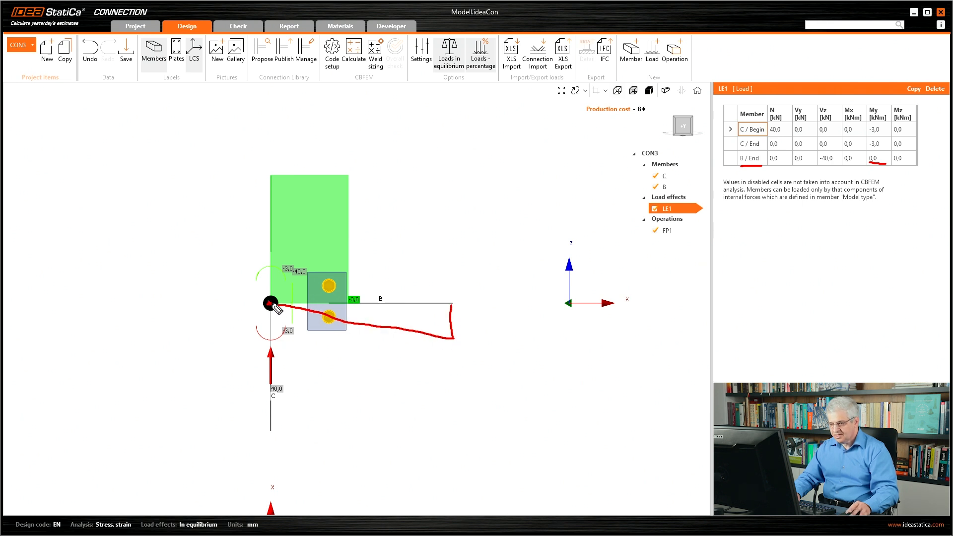
pyautogui.press('Delete')
# Step: Set Forces in of member B to Node, and sketch a comparison moment line through the bolt centre
pyautogui.click(668, 186)
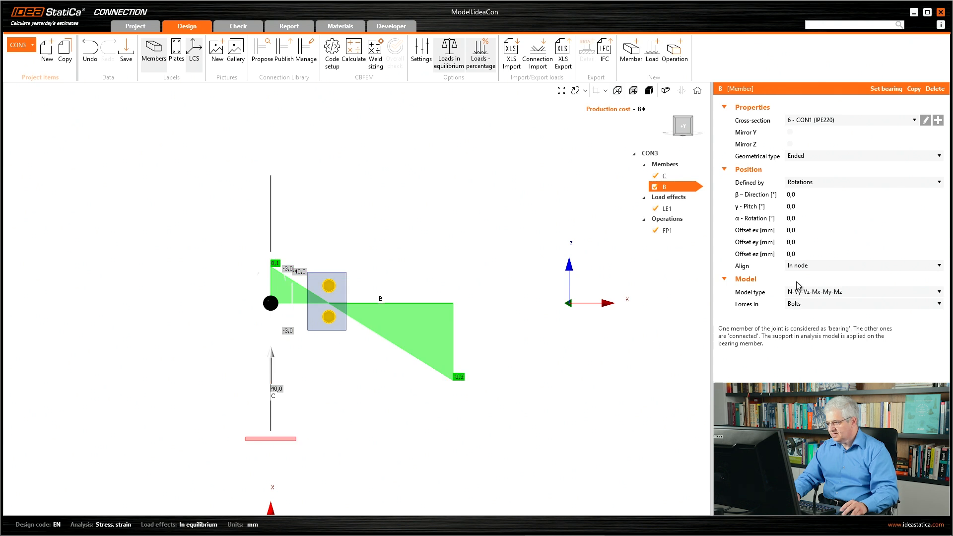
pyautogui.click(811, 302)
pyautogui.click(809, 314)
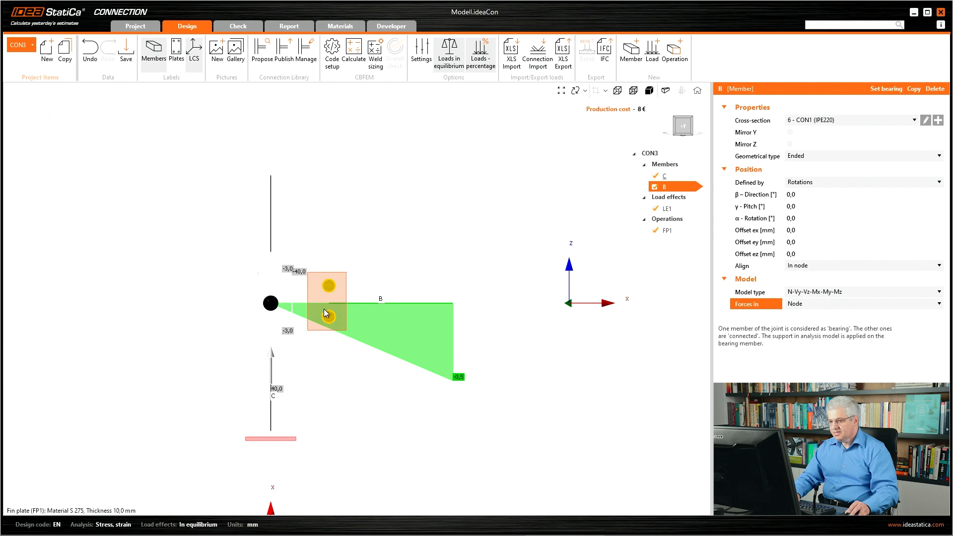
pyautogui.moveTo(328, 286)
pyautogui.mouseDown()
pyautogui.moveTo(328, 275)
pyautogui.moveTo(331, 325)
pyautogui.moveTo(332, 305)
pyautogui.mouseUp()
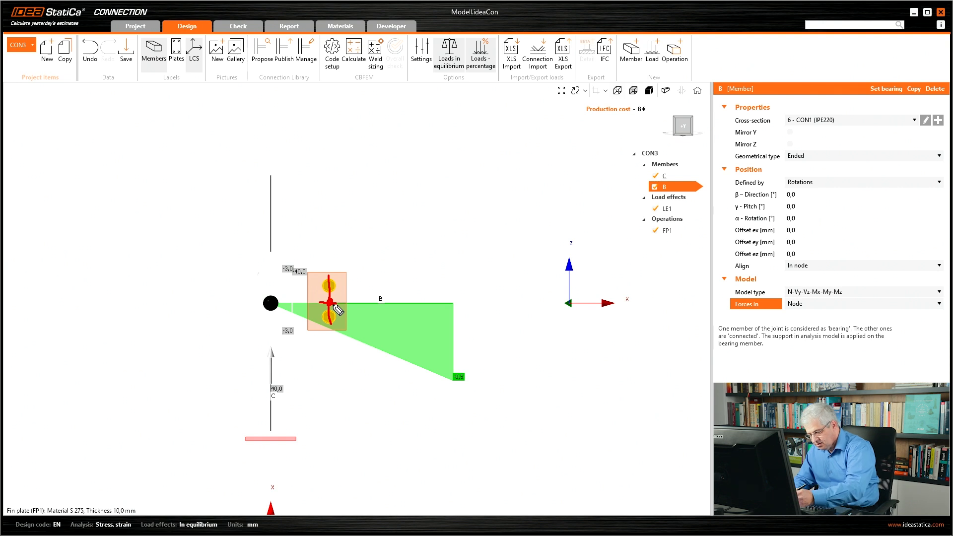
pyautogui.moveTo(272, 269); pyautogui.dragTo(454, 352)
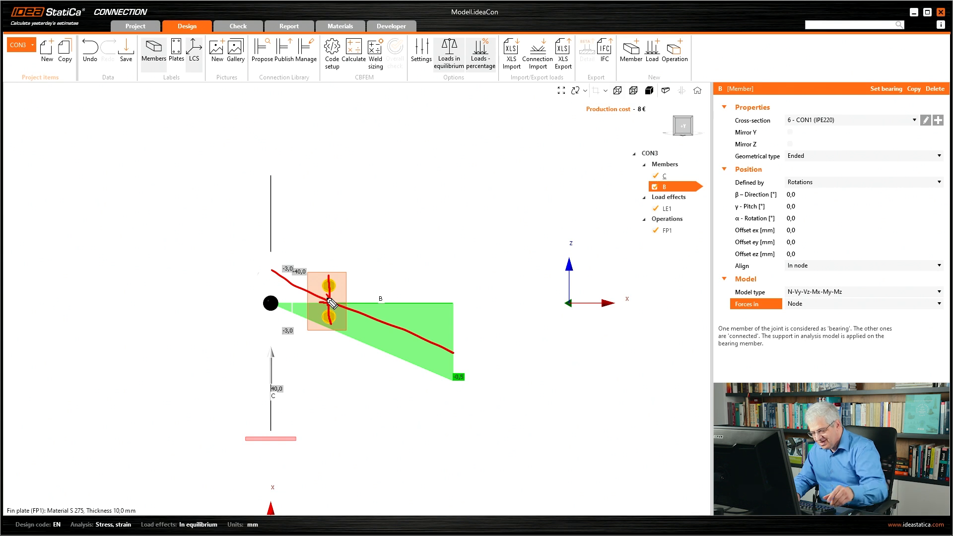
pyautogui.press('Escape')
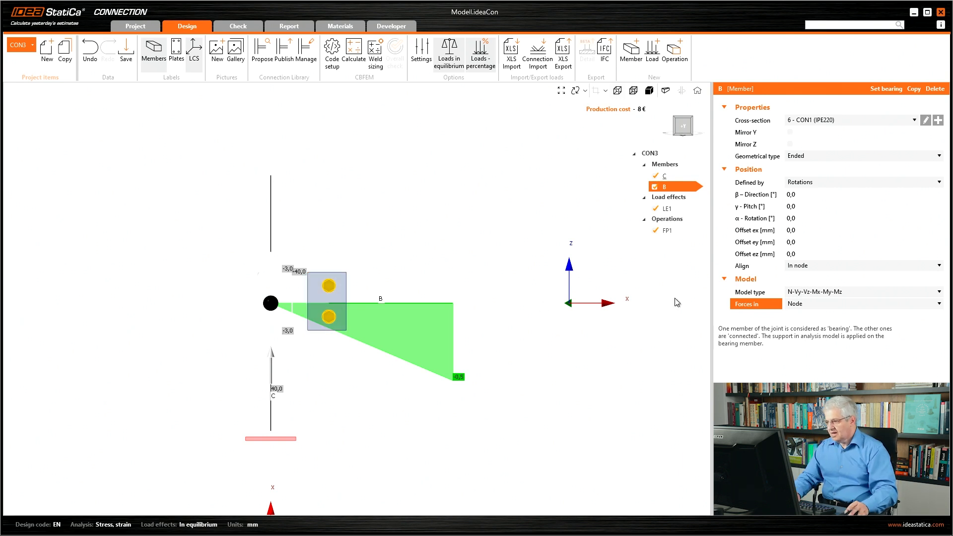
# Step: Switch Forces in of member B to Bolts and, for comparison, to Position
pyautogui.click(826, 305)
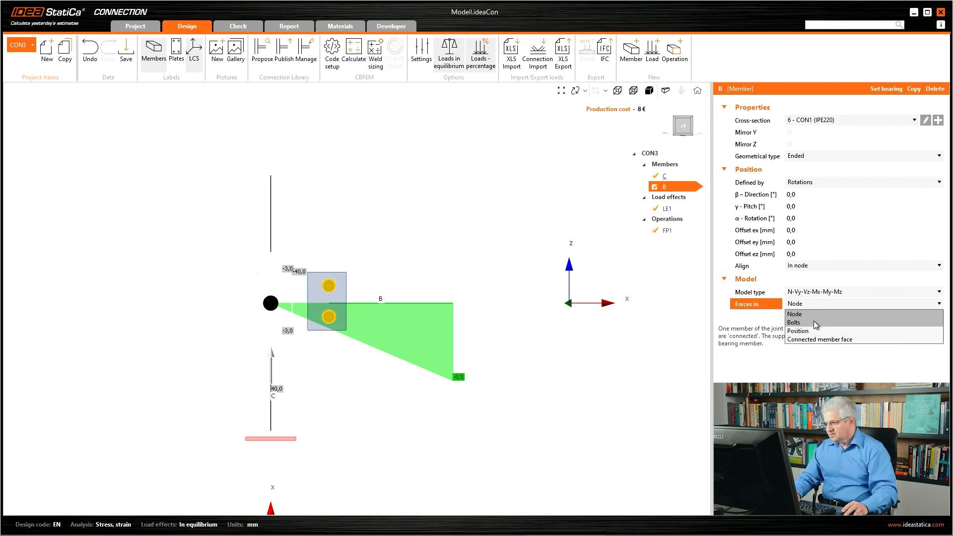
pyautogui.click(814, 321)
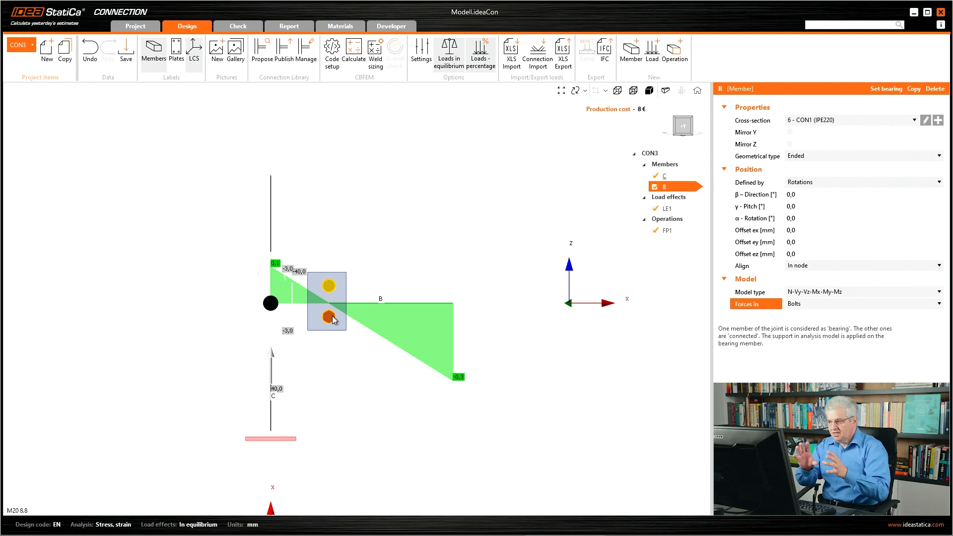
pyautogui.click(802, 304)
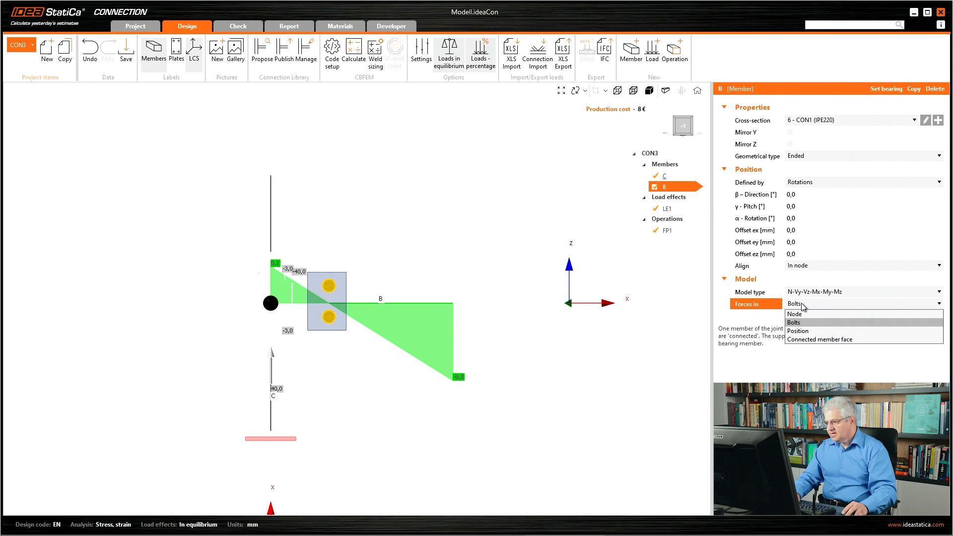
pyautogui.click(807, 332)
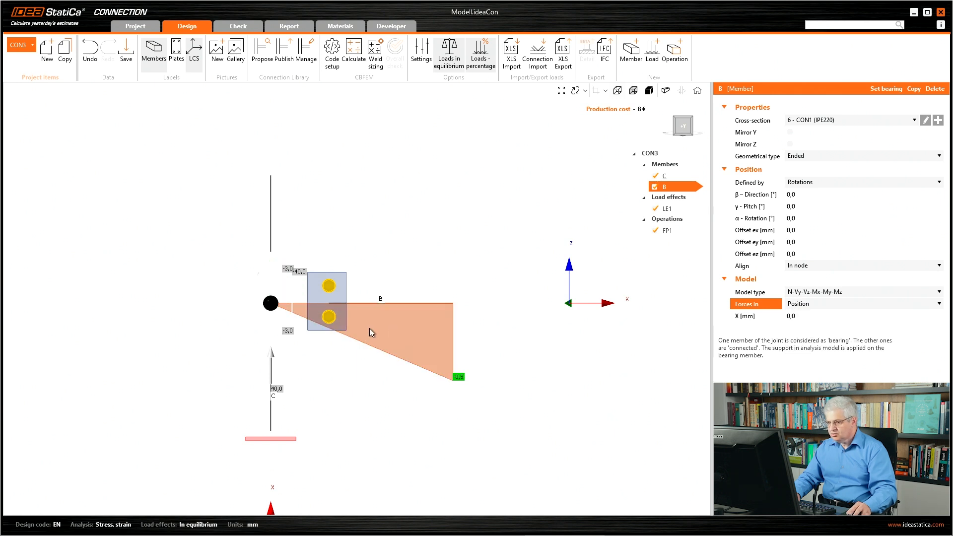
# Step: Try X distances of 100 mm and 150 mm for the force position on member B
pyautogui.click(773, 319)
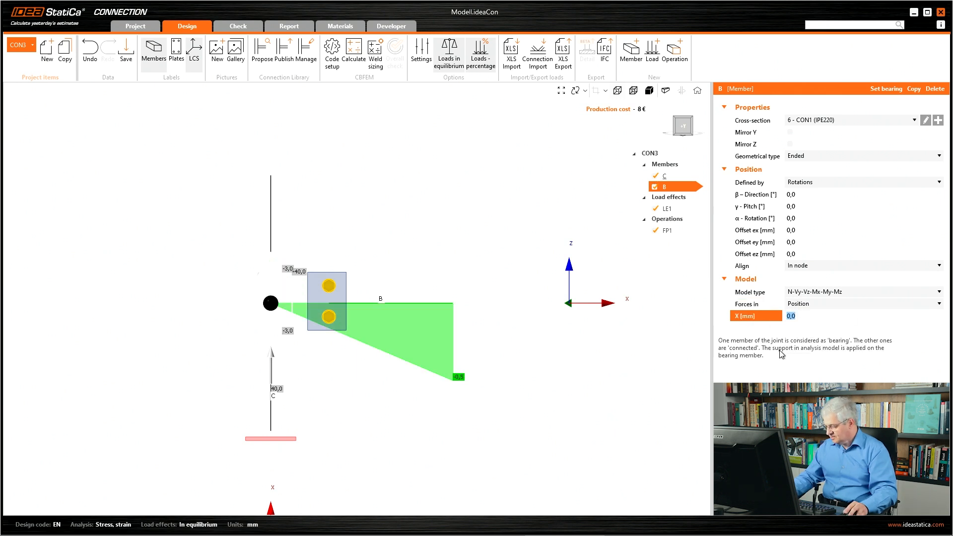
pyautogui.write('100')
pyautogui.press('Return')
pyautogui.click(771, 322)
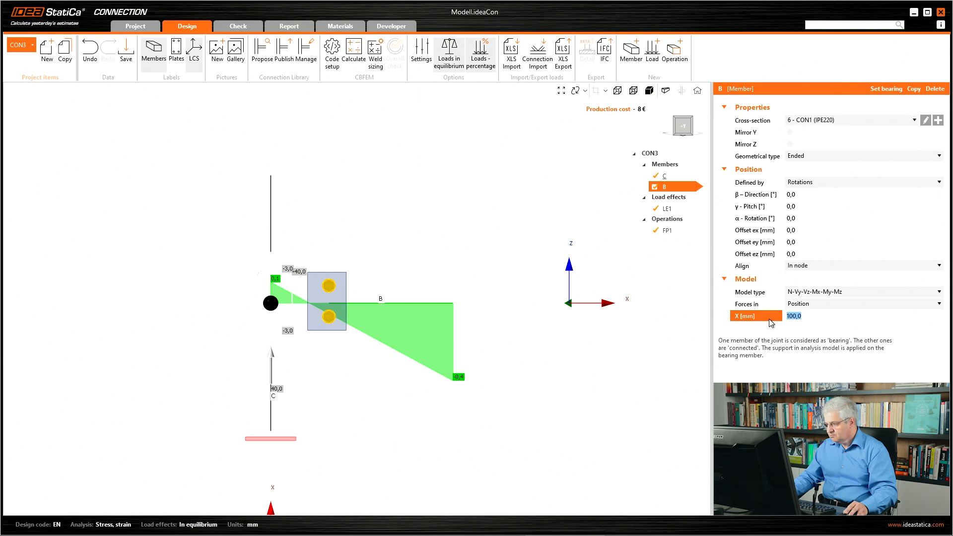
pyautogui.write('150')
pyautogui.press('Return')
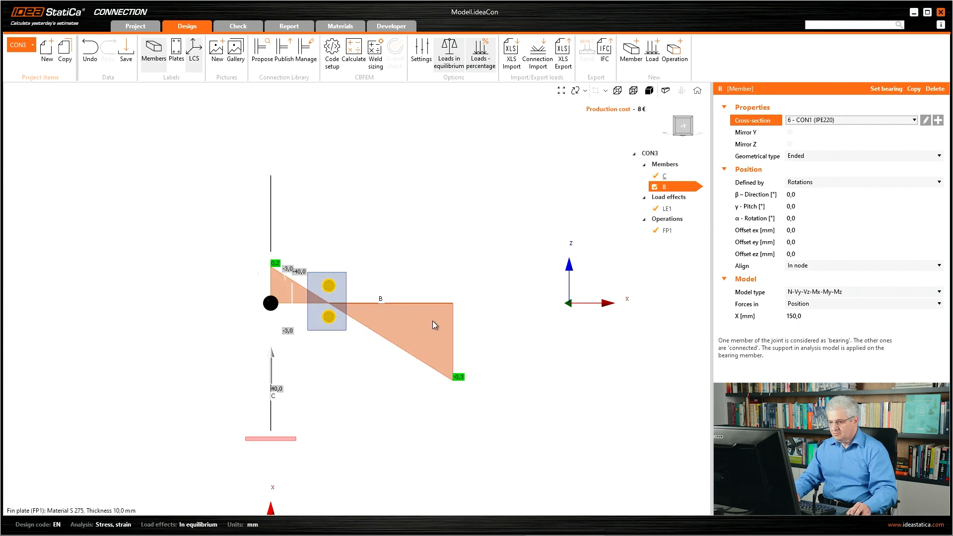
# Step: Return Forces in of member B to Node, and mark the moment at the fin plate's bolt line
pyautogui.click(810, 303)
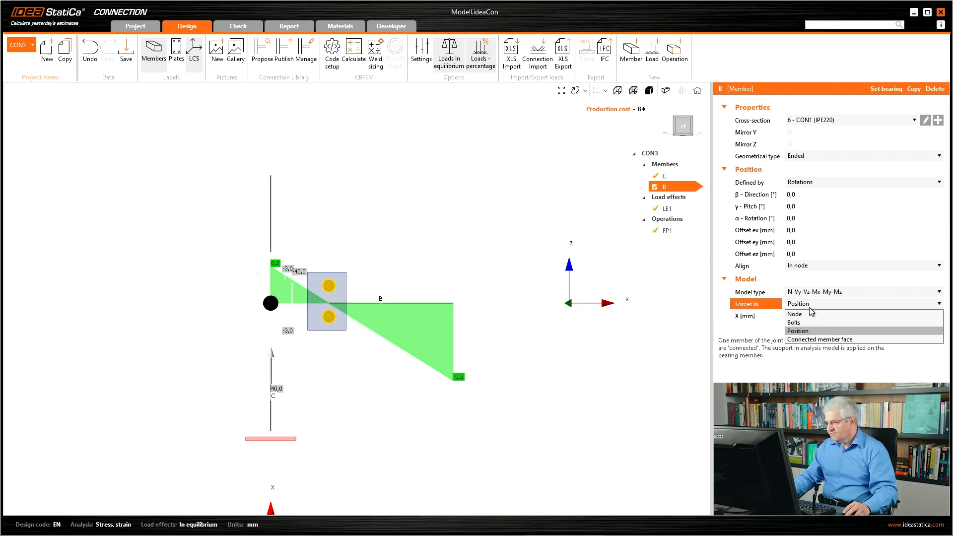
pyautogui.click(811, 313)
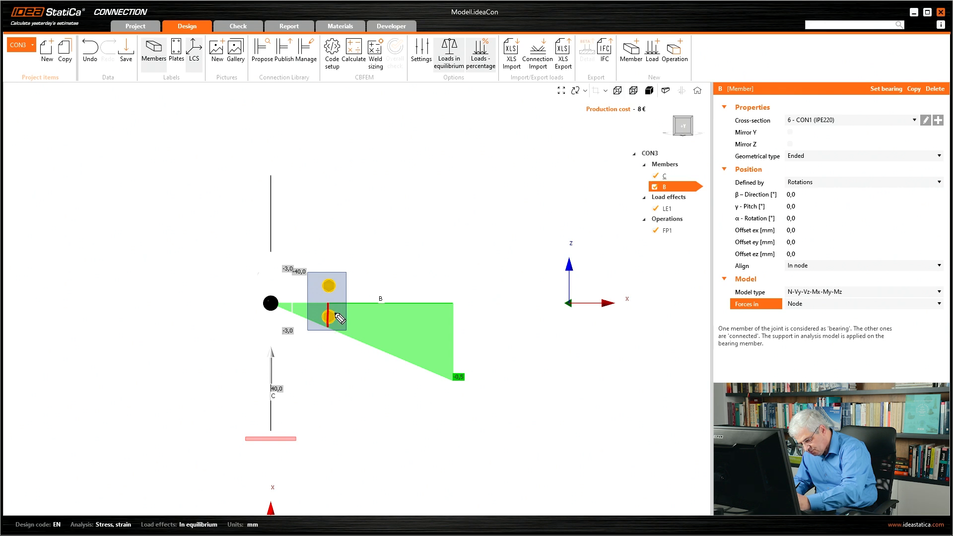
pyautogui.moveTo(335, 314)
pyautogui.mouseDown()
pyautogui.moveTo(340, 294)
pyautogui.moveTo(310, 284)
pyautogui.moveTo(348, 321)
pyautogui.mouseUp()
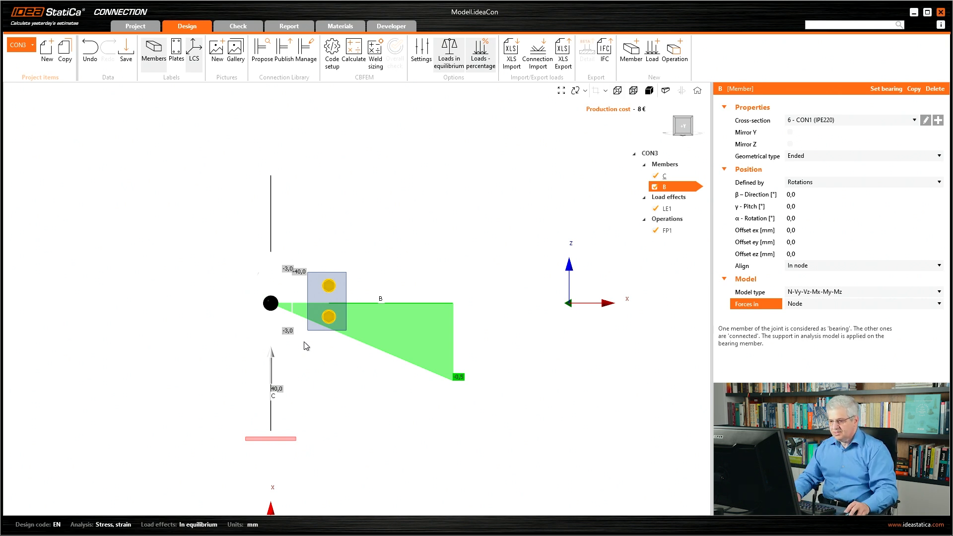
pyautogui.scroll(-1, 317, 323)
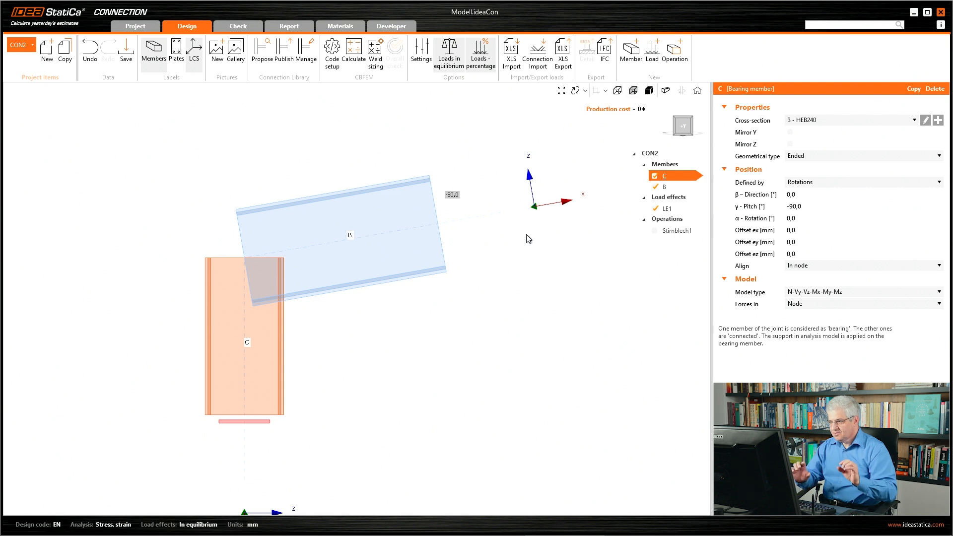
# Step: Enable operation Stirnblech1 in CON2, and set Offset ex of member B to -200 mm
pyautogui.click(655, 231)
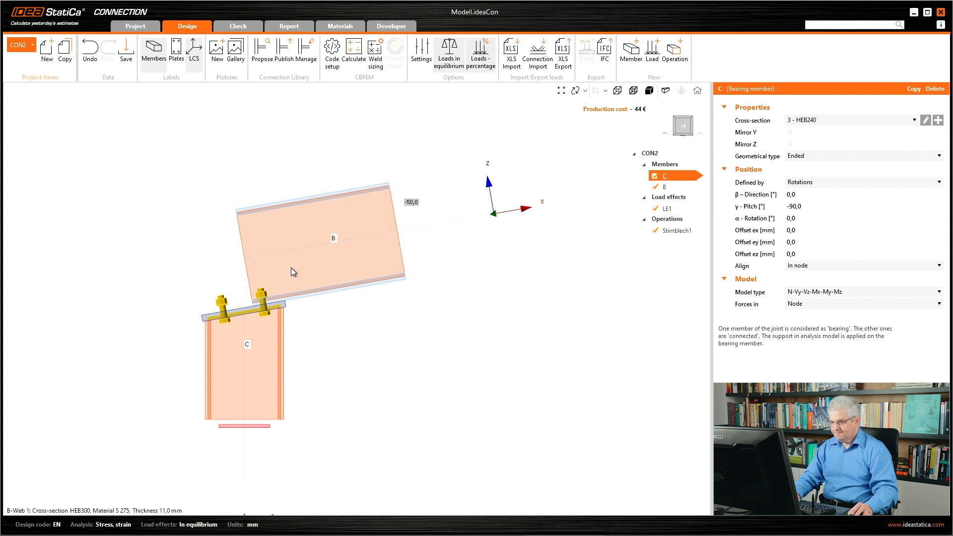
pyautogui.click(671, 187)
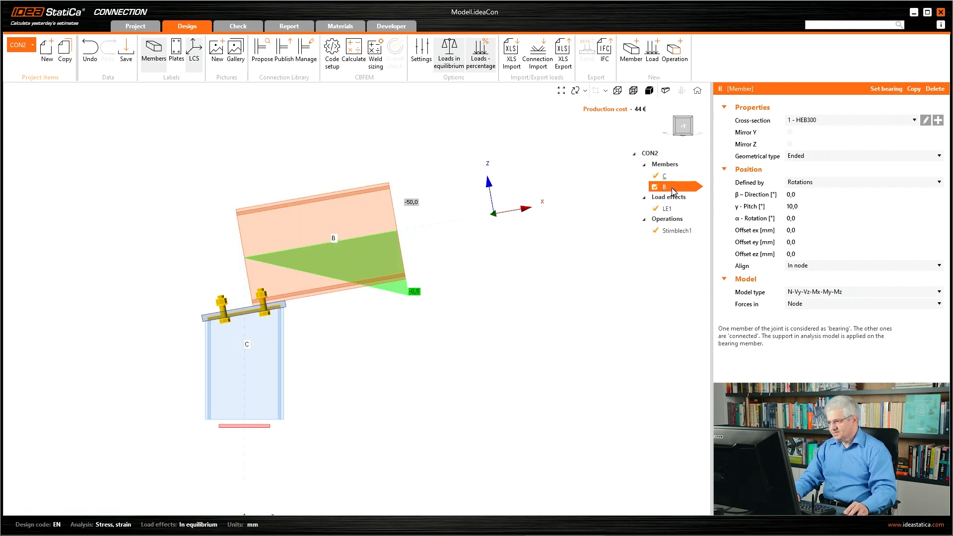
pyautogui.click(796, 230)
pyautogui.write('-')
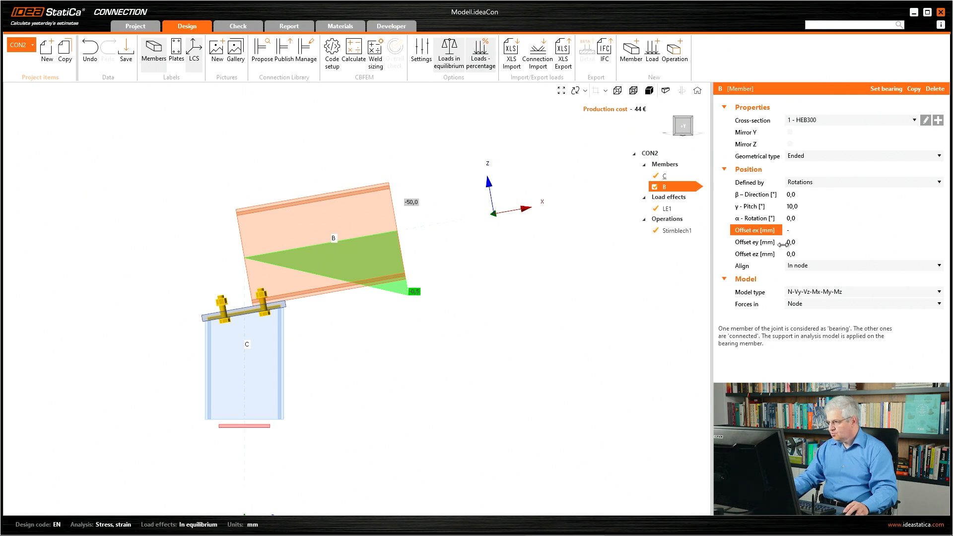
pyautogui.write('200')
pyautogui.press('Tab')
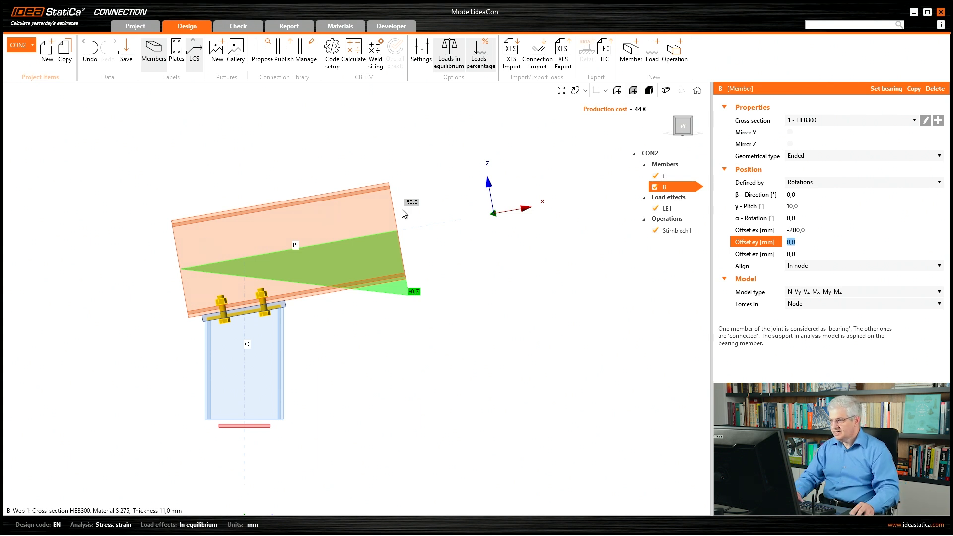
# Step: Review the Vz load on B / End in LE1, and mark the node where it acts on member B
pyautogui.click(670, 209)
pyautogui.click(838, 143)
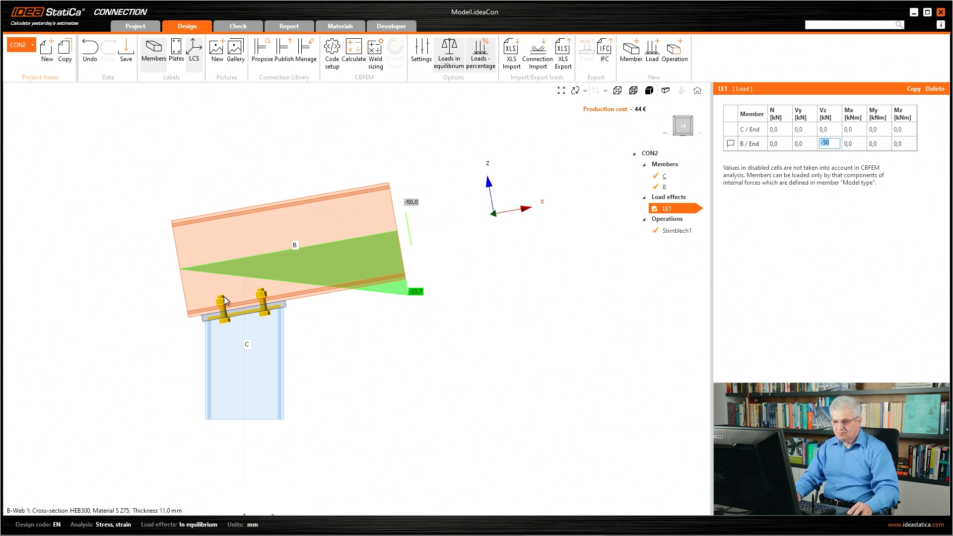
pyautogui.click(244, 259)
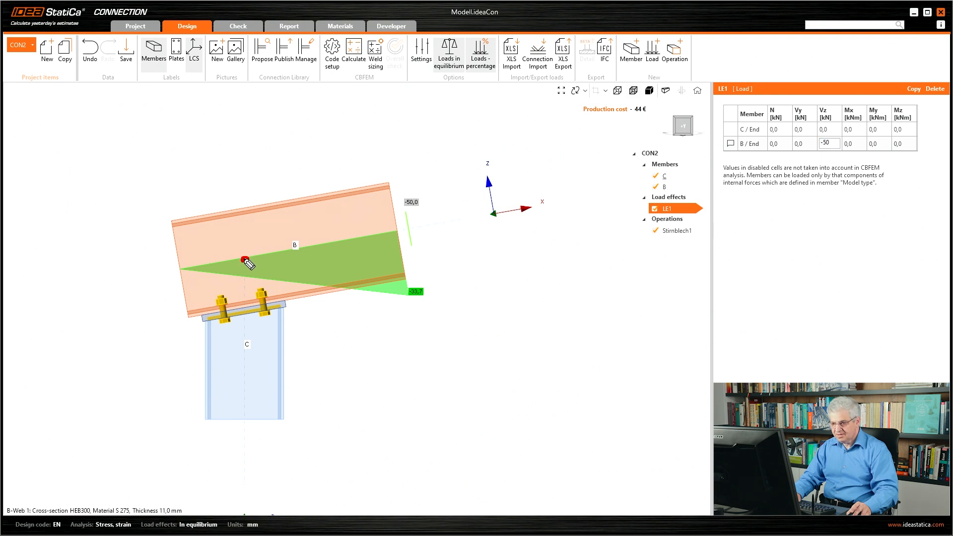
pyautogui.click(328, 323)
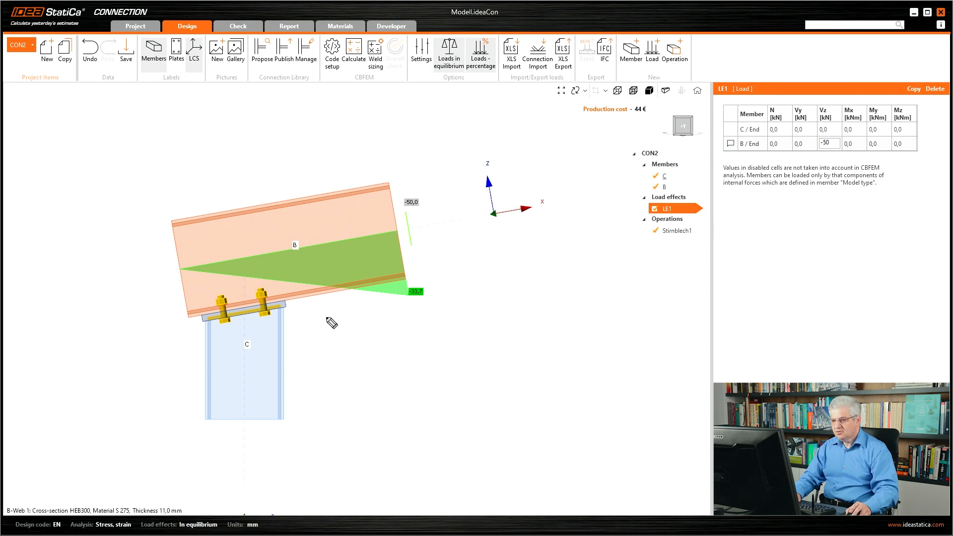
# Step: Set Forces in of member B to Position with X 200 mm, and circle the moment at the member's offset end
pyautogui.click(665, 188)
pyautogui.click(803, 307)
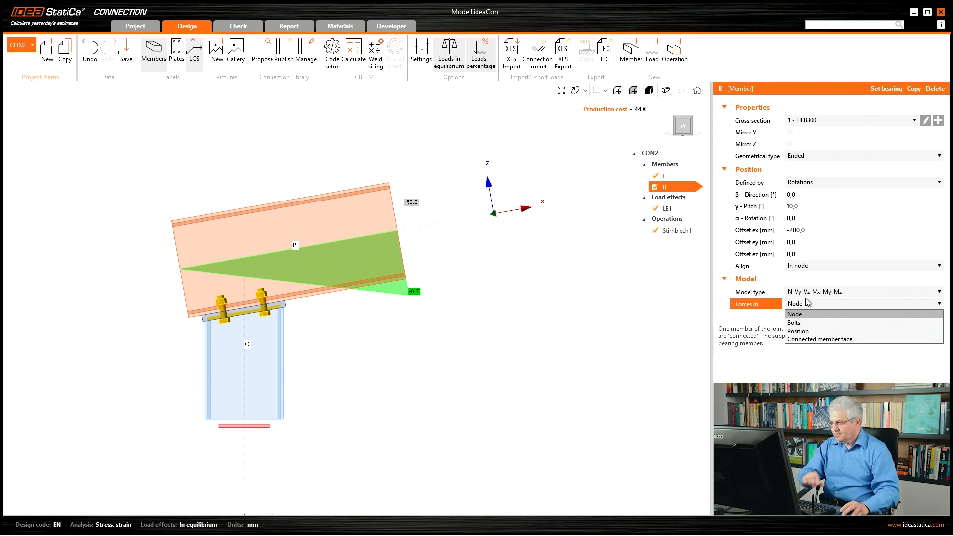
pyautogui.click(804, 330)
pyautogui.click(805, 316)
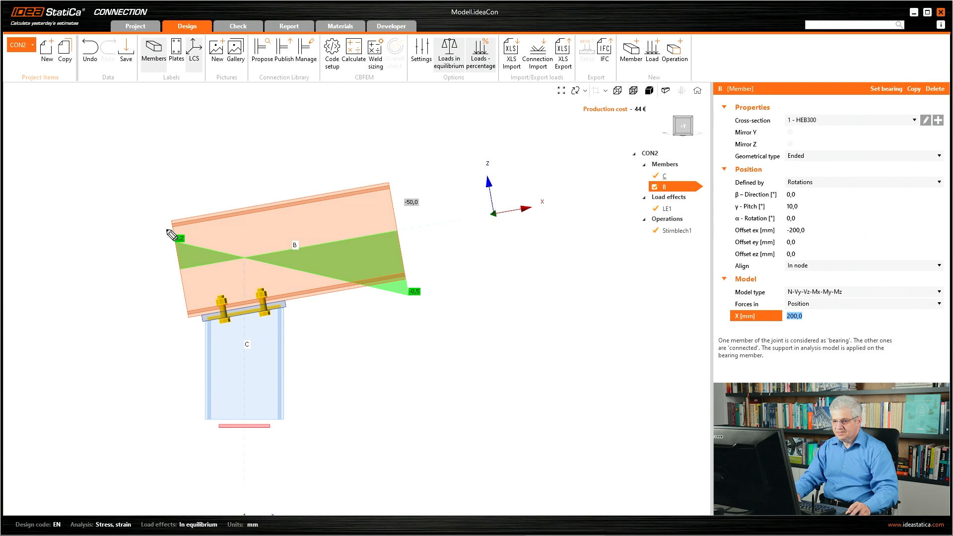
pyautogui.moveTo(185, 229); pyautogui.dragTo(175, 223)
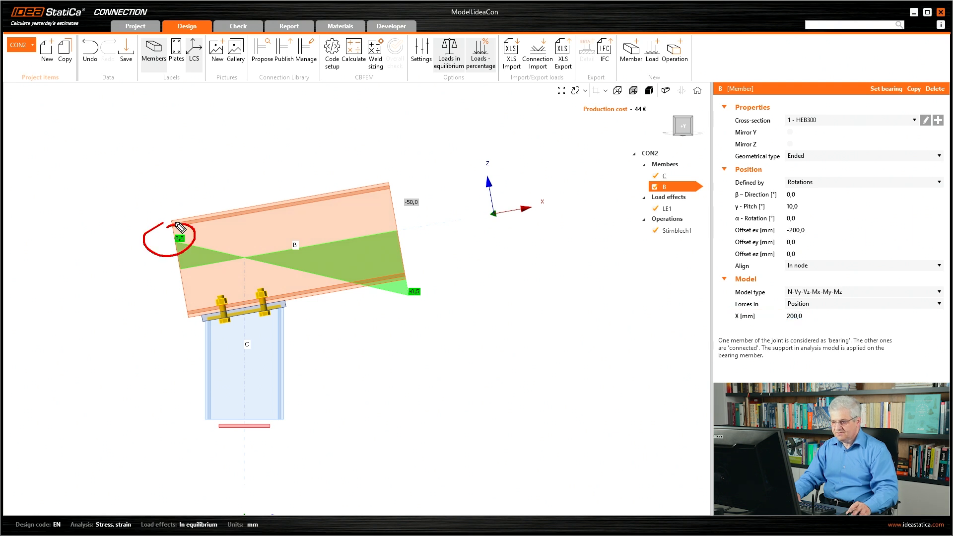
# Step: Display the members as wireframe, and compare the LE1 load location with the moment diagram of member B
pyautogui.click(668, 208)
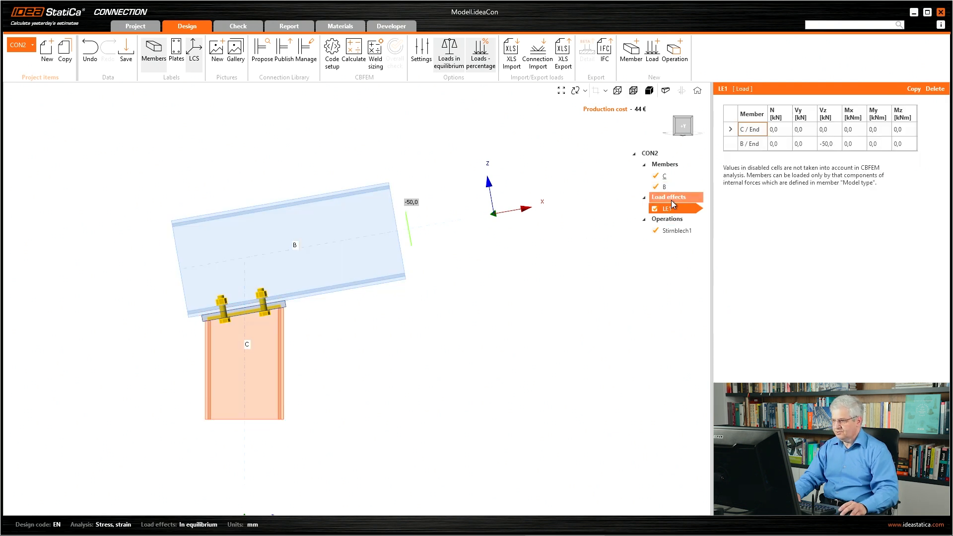
pyautogui.click(617, 90)
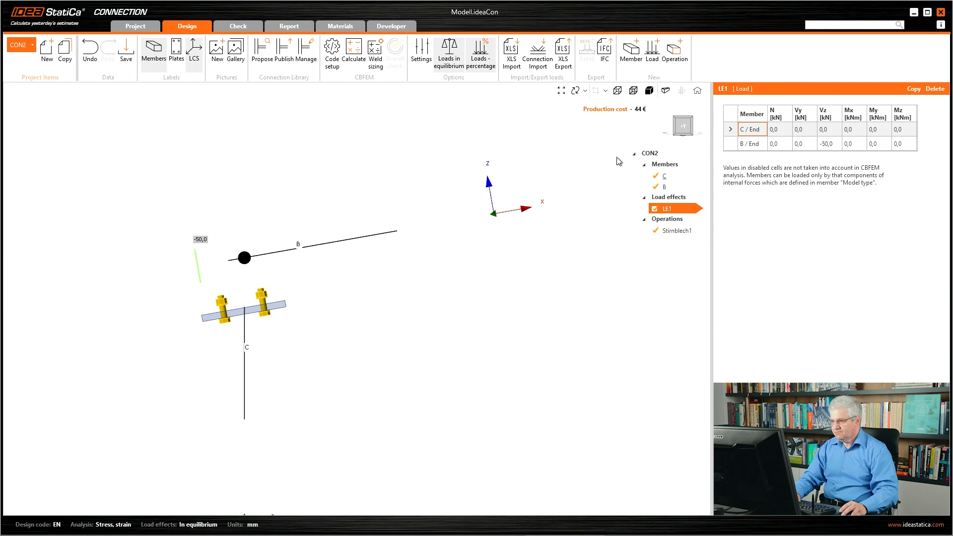
pyautogui.click(665, 187)
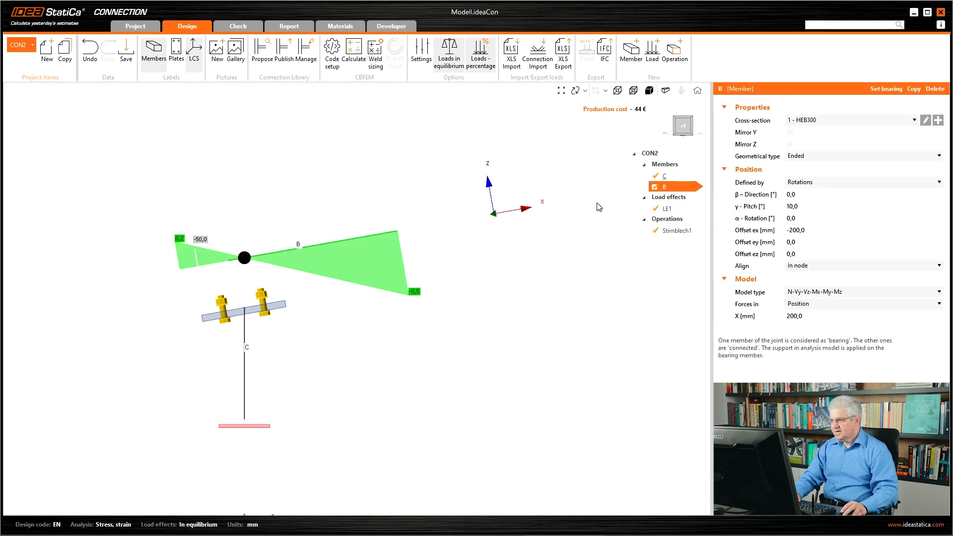
pyautogui.click(668, 210)
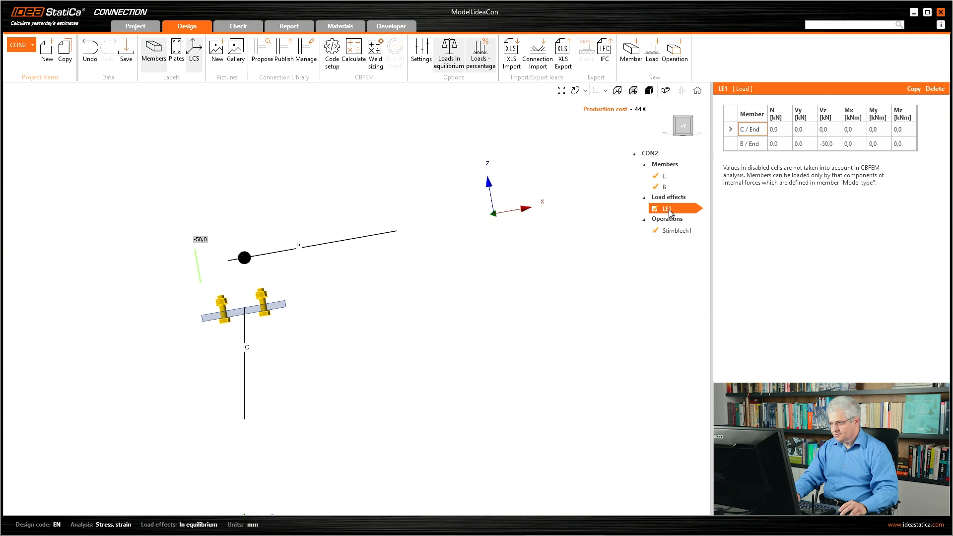
pyautogui.click(670, 187)
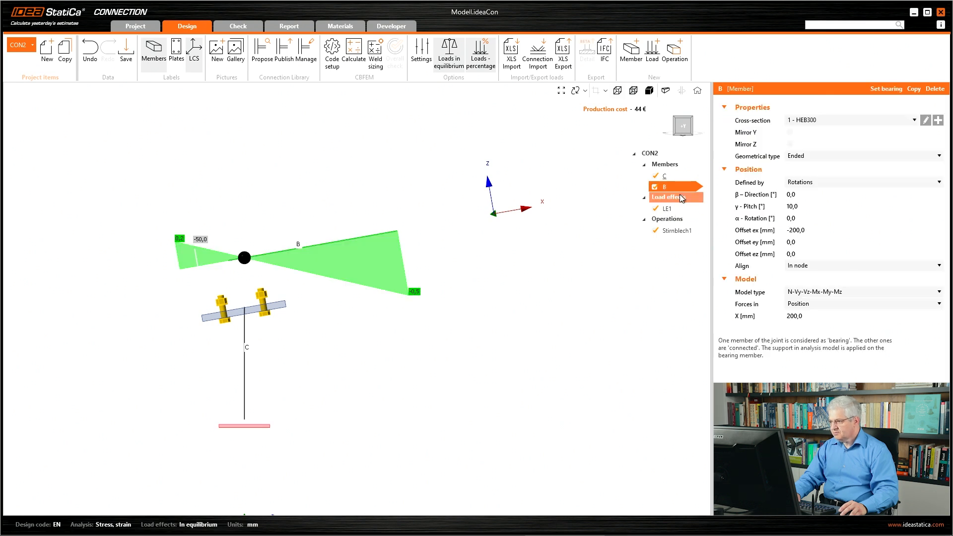
# Step: Set Offset ex of member B to 0 mm and its Forces in to Node
pyautogui.click(791, 230)
pyautogui.write('0')
pyautogui.press('Tab')
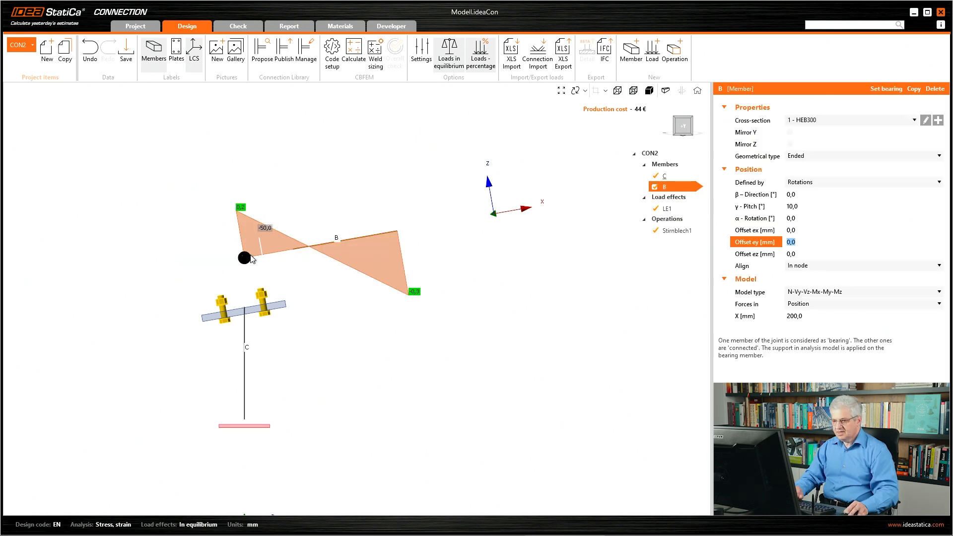
pyautogui.click(808, 304)
pyautogui.click(805, 316)
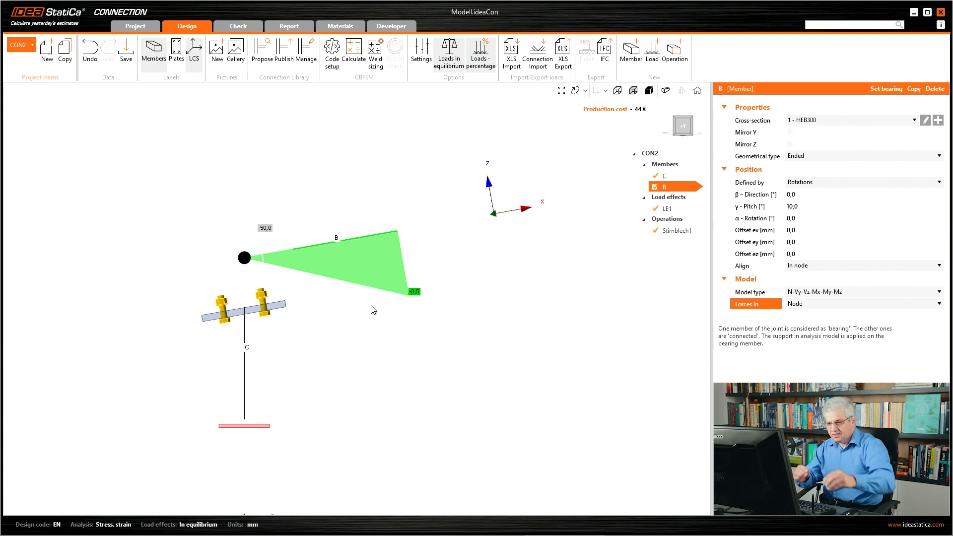
# Step: Add a Cut of member operation that cuts member B by member C
pyautogui.rightClick(676, 220)
pyautogui.click(682, 279)
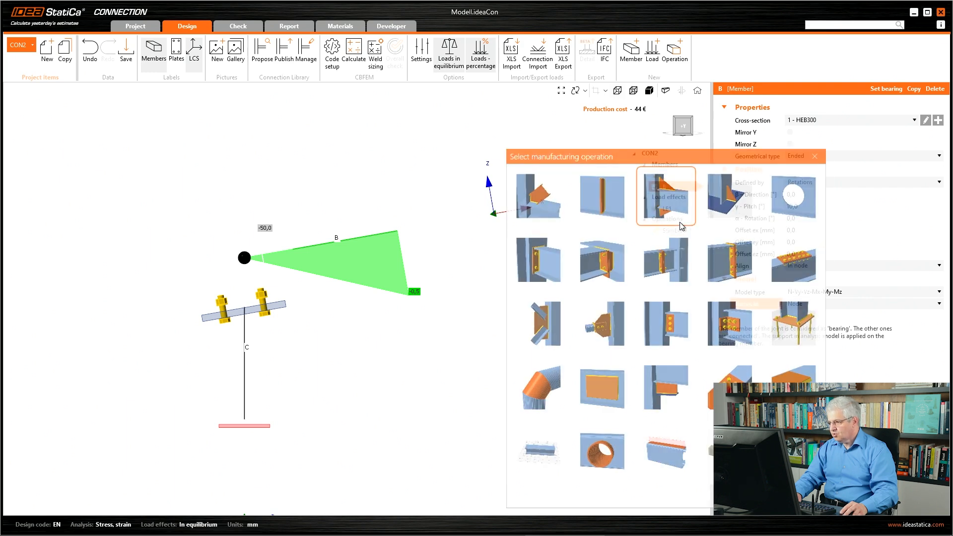
pyautogui.click(536, 208)
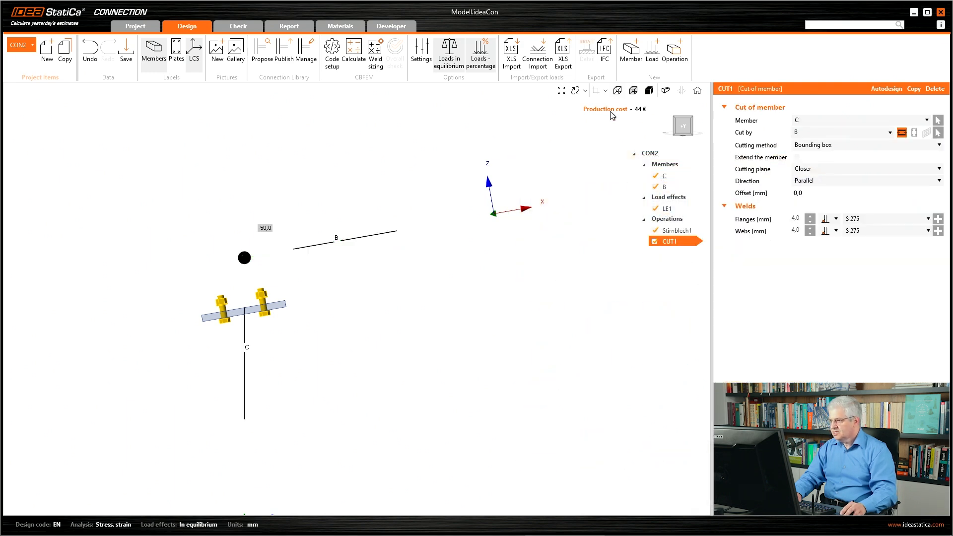
pyautogui.click(817, 122)
pyautogui.click(811, 142)
pyautogui.click(811, 134)
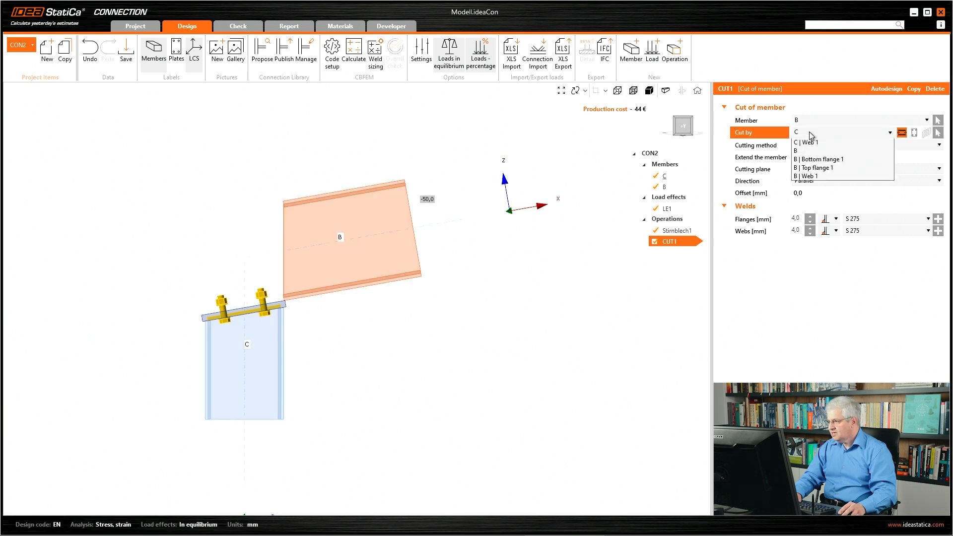
pyautogui.click(810, 135)
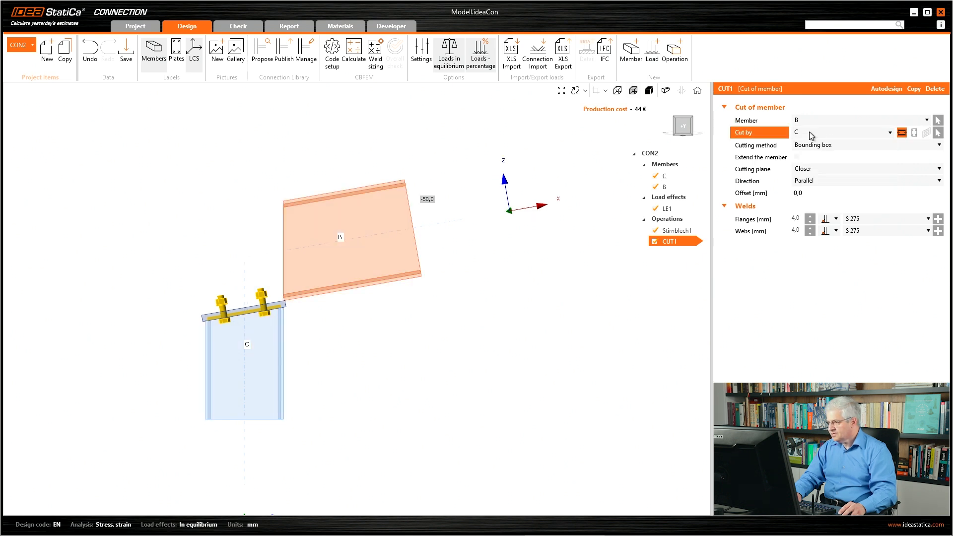
# Step: Set CUT1's cutting plane to Farther with Extend the member enabled, and check the B / End load in LE1
pyautogui.click(813, 171)
pyautogui.click(813, 190)
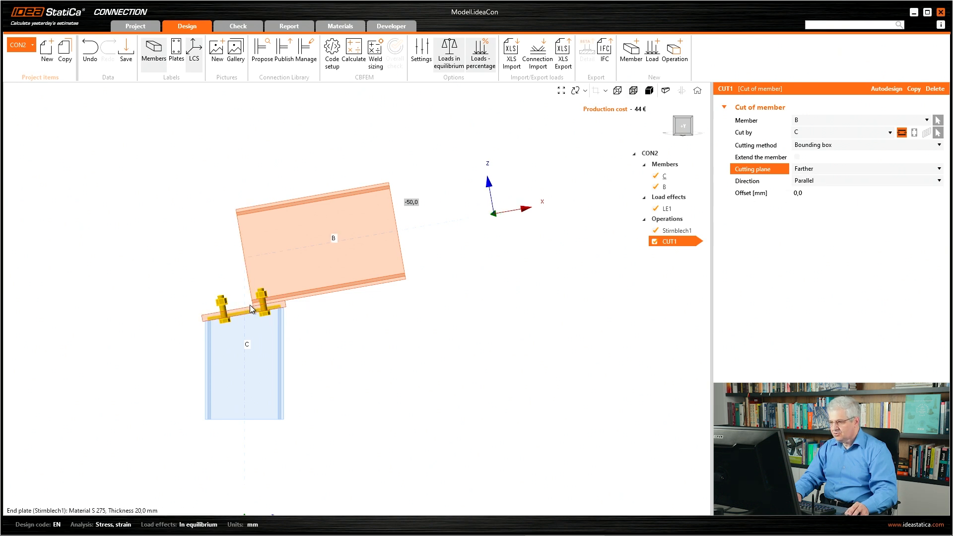
pyautogui.click(797, 157)
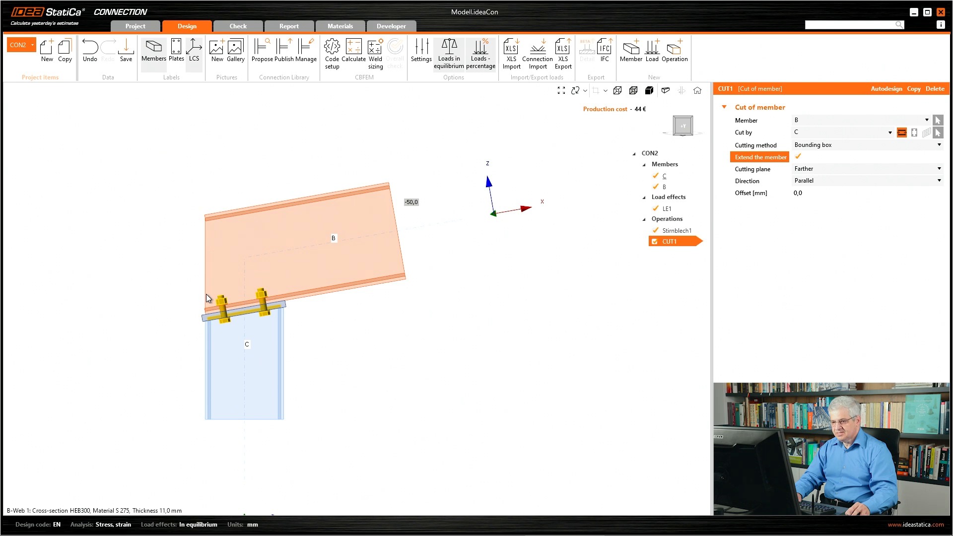
pyautogui.click(671, 209)
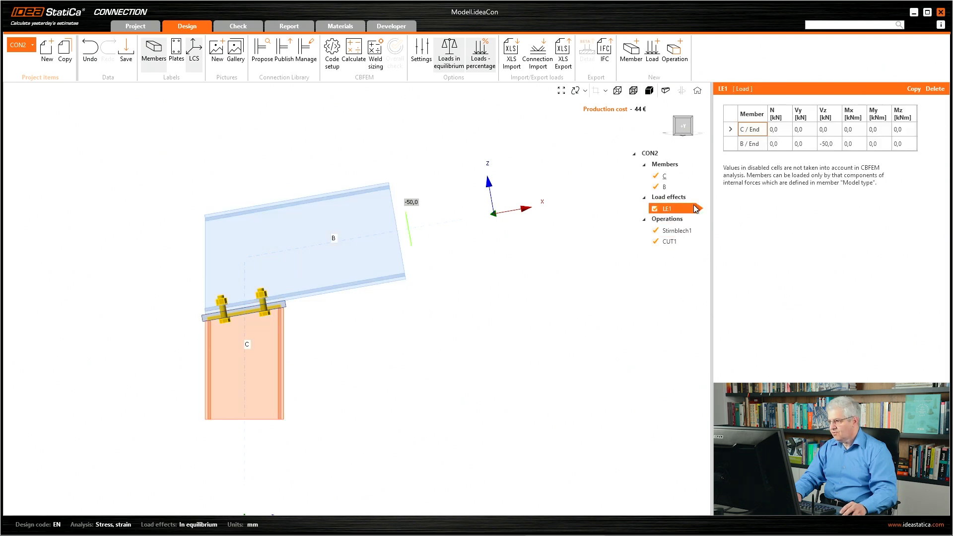
pyautogui.click(755, 144)
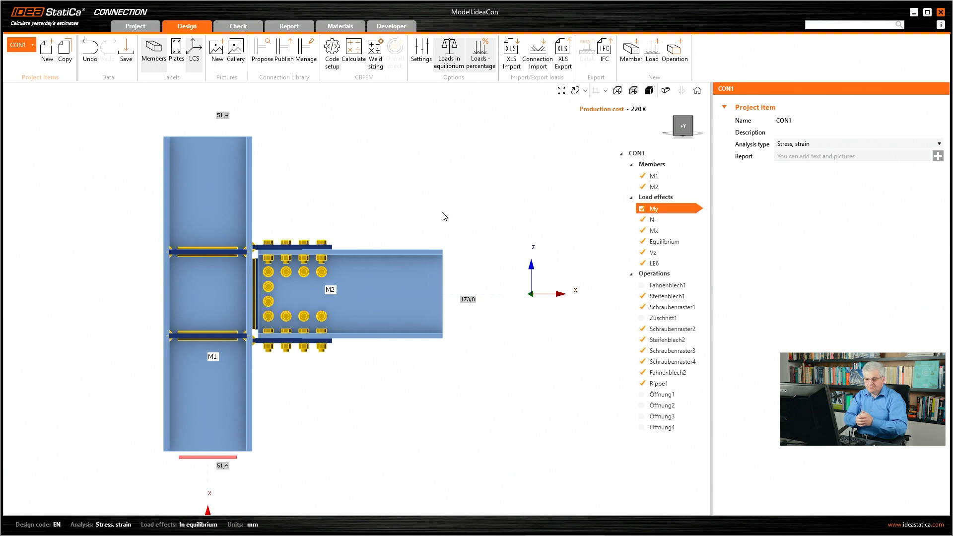
# Step: Circle the load options for CON1, and underline the Ended geometrical type of member M2
pyautogui.hotkey('ctrl', 'shift', '3')
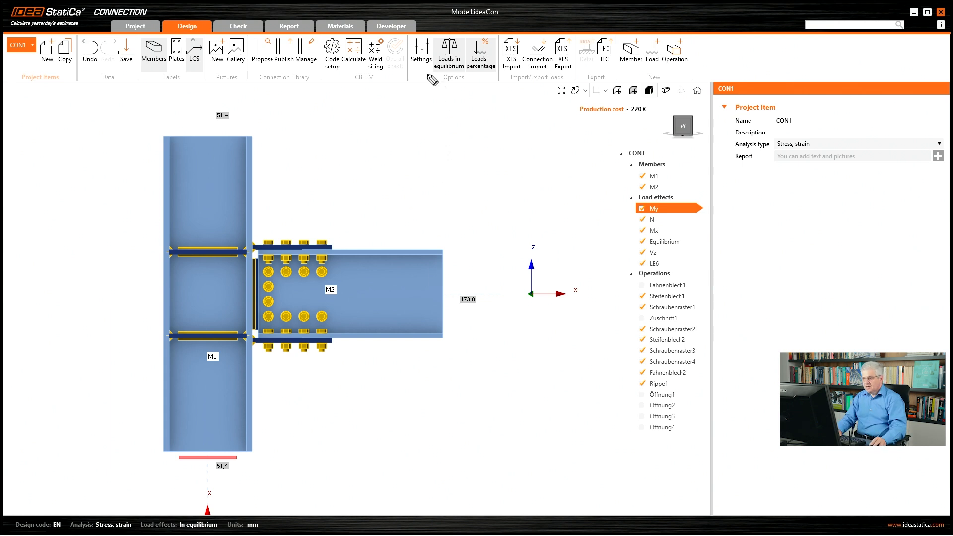
pyautogui.moveTo(425, 69)
pyautogui.mouseDown()
pyautogui.moveTo(427, 41)
pyautogui.moveTo(474, 51)
pyautogui.moveTo(440, 79)
pyautogui.moveTo(422, 67)
pyautogui.mouseUp()
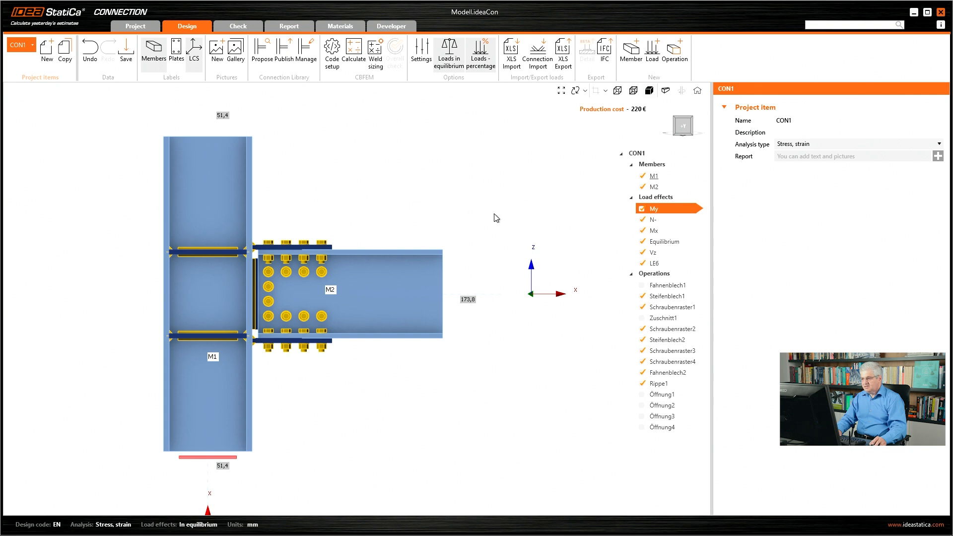
pyautogui.click(654, 176)
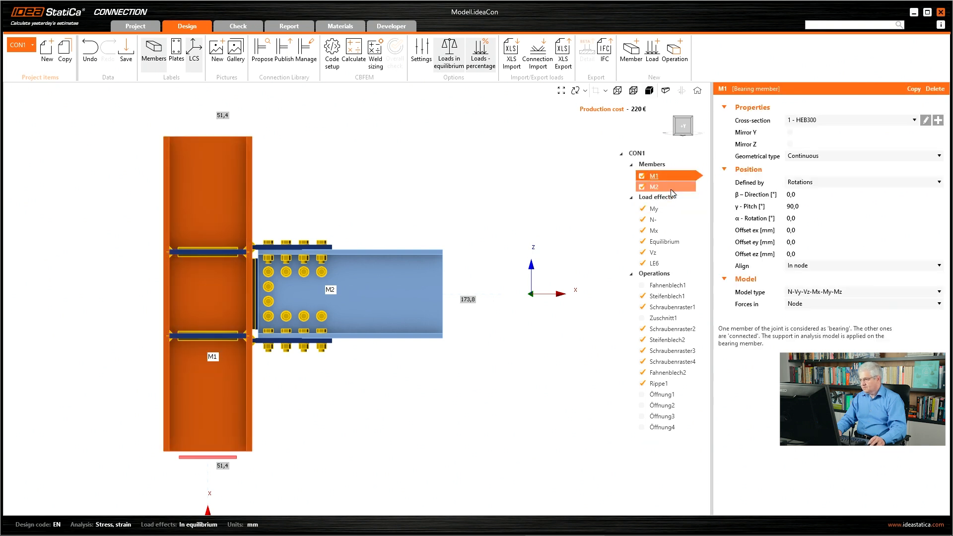
pyautogui.click(671, 188)
pyautogui.moveTo(784, 160); pyautogui.dragTo(812, 160)
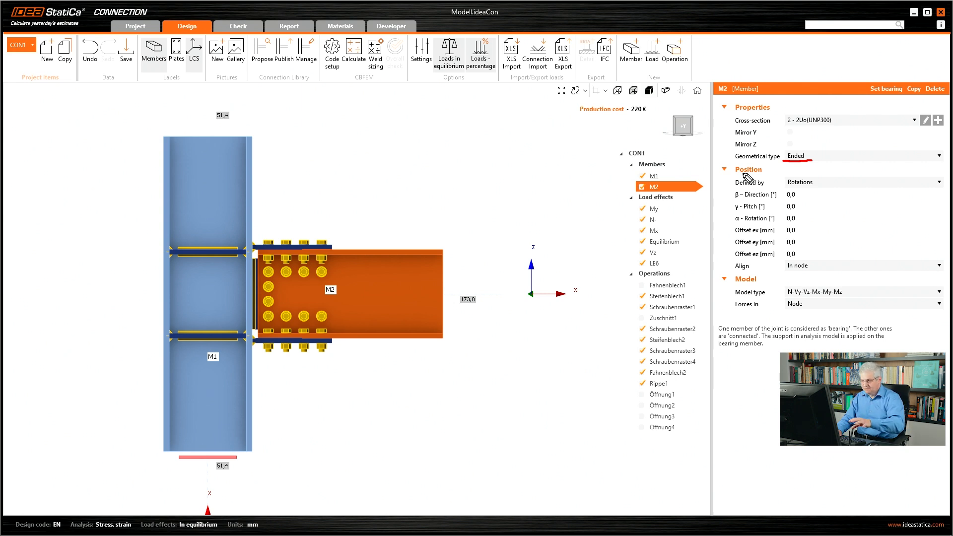
pyautogui.press('Escape')
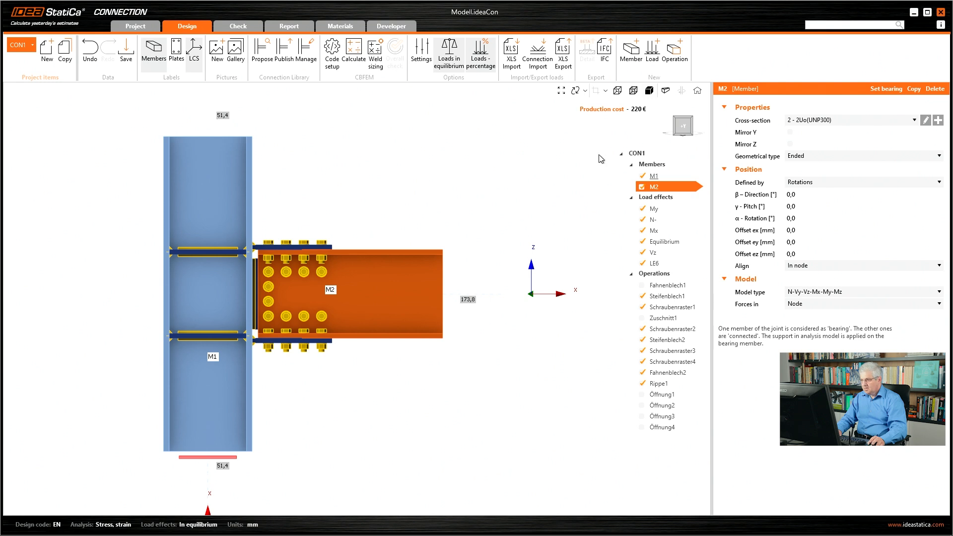
# Step: Underline the Continuous geometrical type of bearing member M1, and clear the mark
pyautogui.click(658, 177)
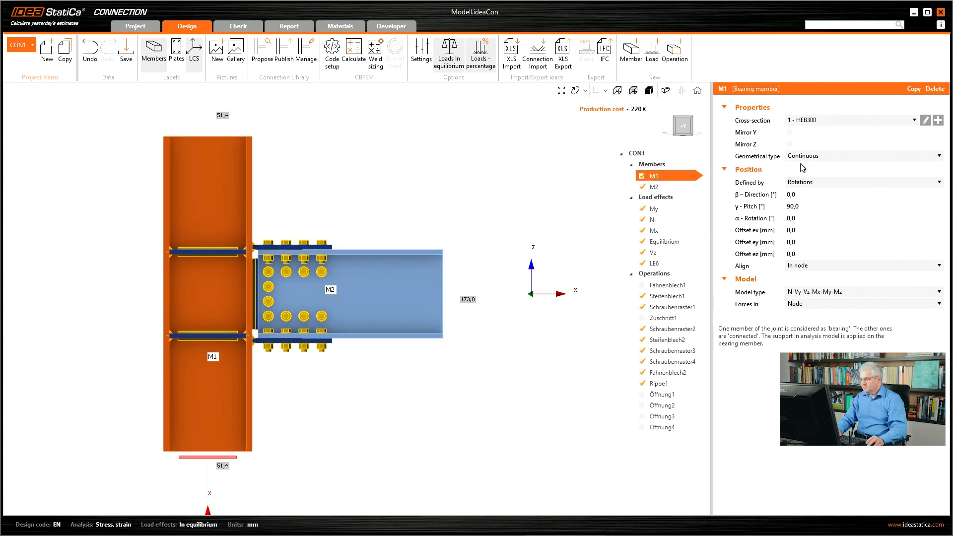
pyautogui.hotkey('ctrl', '2')
pyautogui.moveTo(787, 162); pyautogui.dragTo(823, 162)
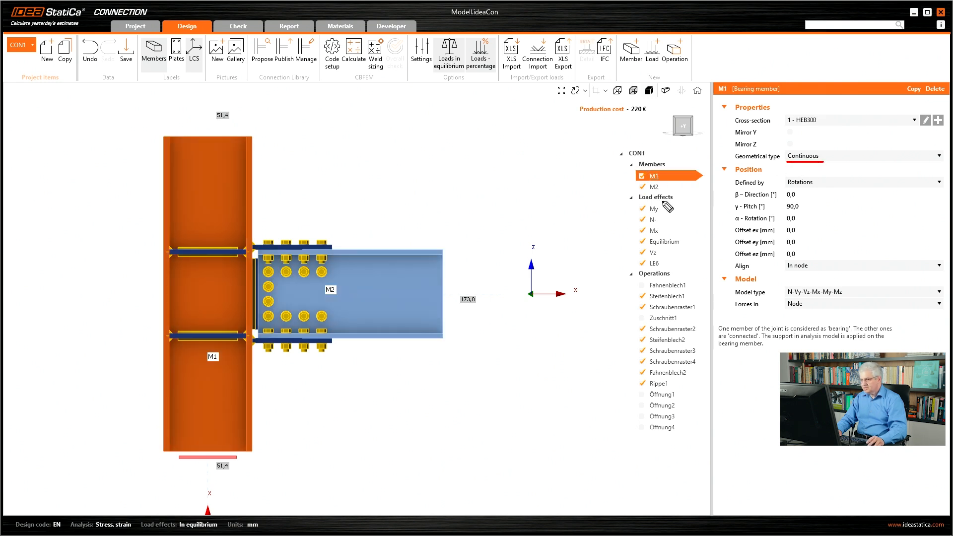
pyautogui.press('Escape')
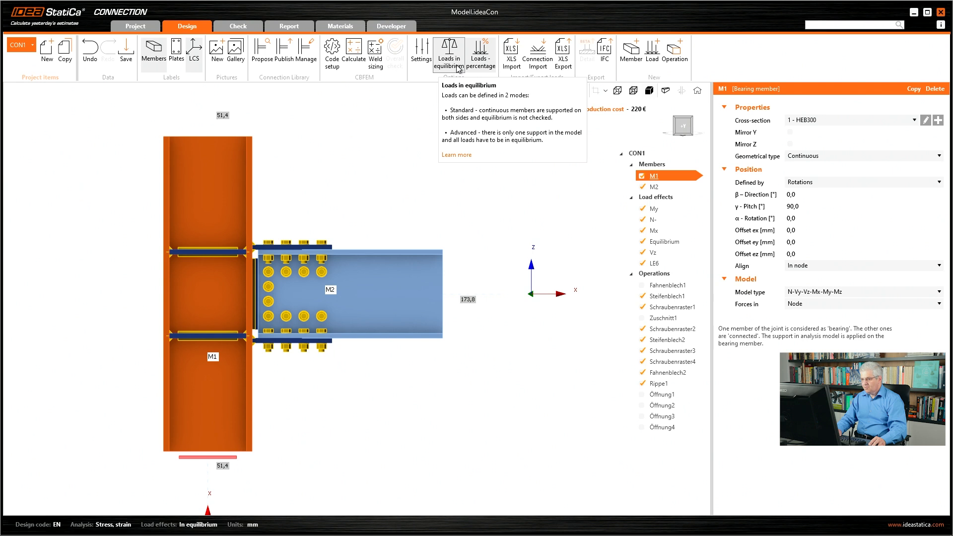
# Step: Circle the single support at the lower end of column M1, and clear the mark
pyautogui.hotkey('ctrl', '2')
pyautogui.moveTo(232, 468)
pyautogui.mouseDown()
pyautogui.moveTo(164, 459)
pyautogui.moveTo(245, 450)
pyautogui.mouseUp()
pyautogui.press('Escape')
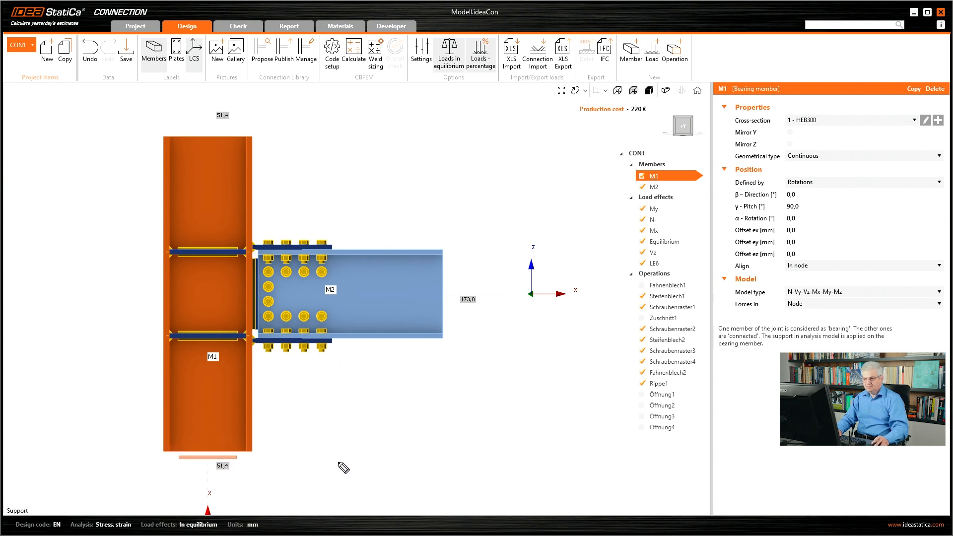
# Step: Turn off Loads in equilibrium for CON1, and circle the supports at both ends of column M1
pyautogui.click(450, 52)
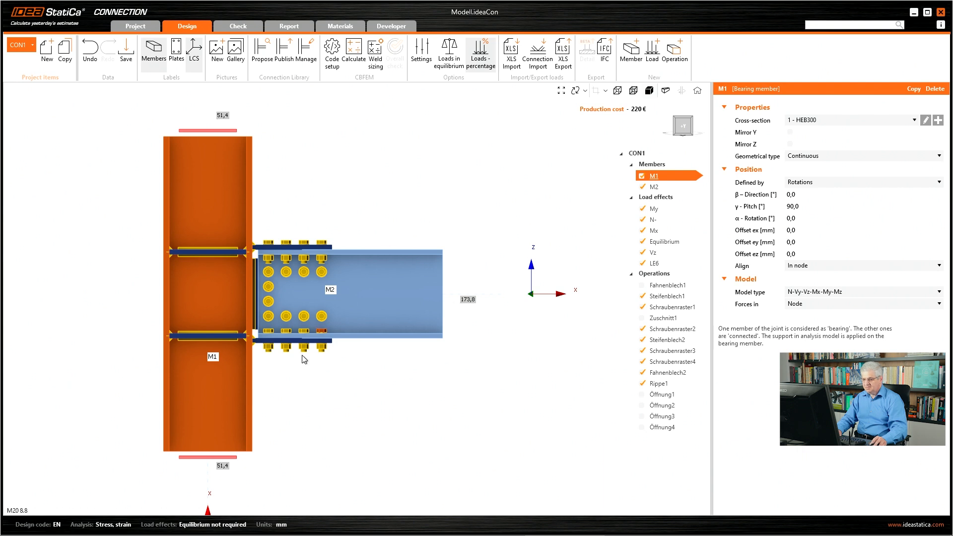
pyautogui.hotkey('ctrl', '2')
pyautogui.moveTo(192, 449)
pyautogui.mouseDown()
pyautogui.moveTo(181, 473)
pyautogui.moveTo(191, 449)
pyautogui.mouseUp()
pyautogui.moveTo(169, 119)
pyautogui.mouseDown()
pyautogui.moveTo(238, 117)
pyautogui.moveTo(187, 118)
pyautogui.mouseUp()
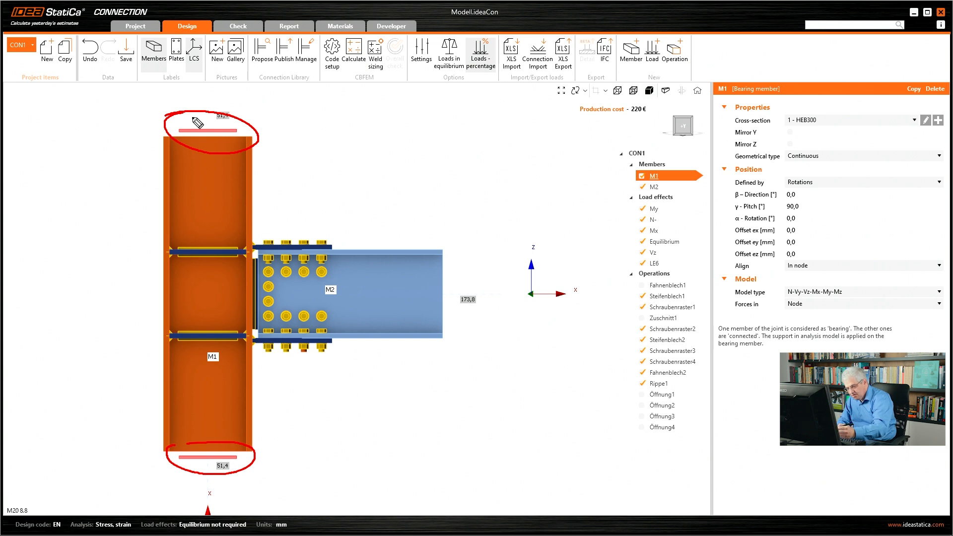
# Step: Sketch load arrows at both ends of column M1 and a strike-through line across its upper support
pyautogui.moveTo(207, 86)
pyautogui.mouseDown()
pyautogui.moveTo(209, 118)
pyautogui.moveTo(213, 110)
pyautogui.mouseUp()
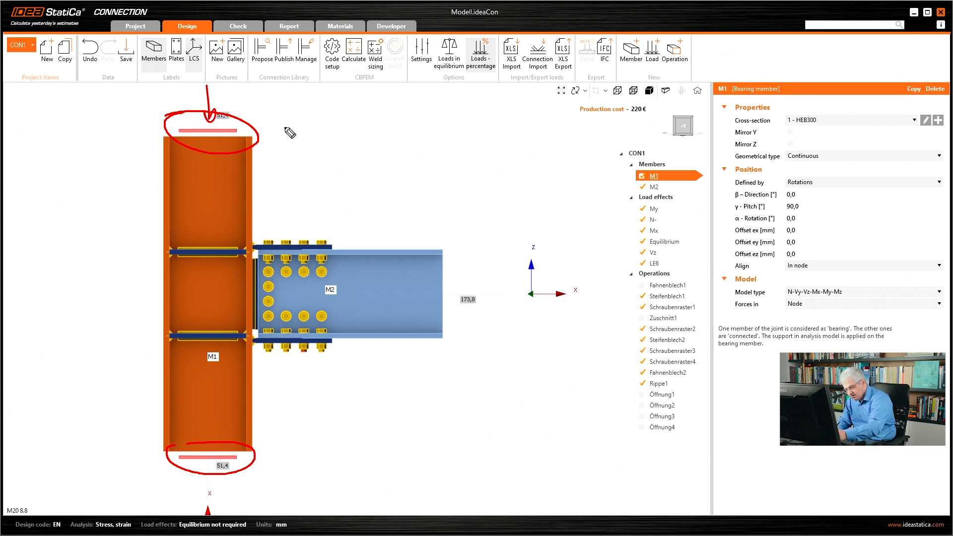
pyautogui.moveTo(291, 128); pyautogui.dragTo(126, 131)
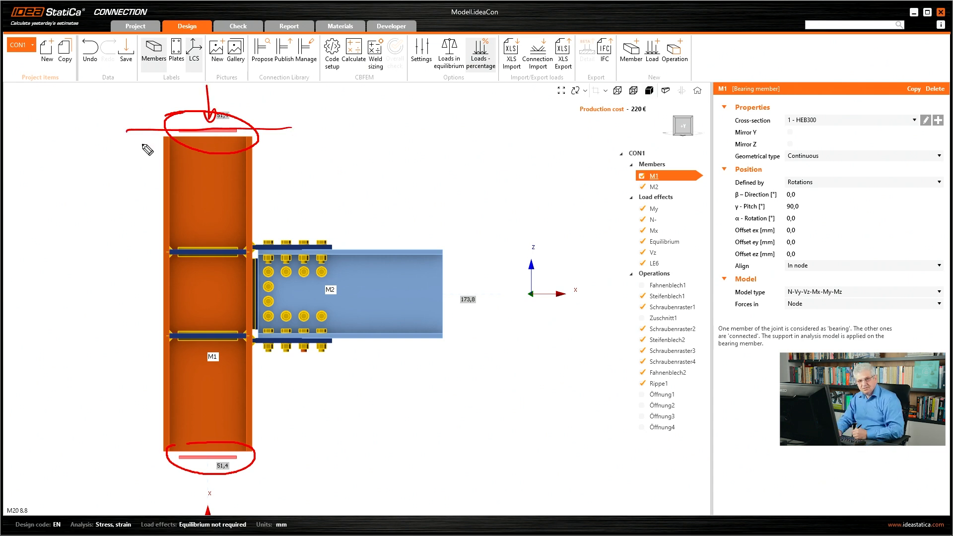
pyautogui.moveTo(201, 495); pyautogui.dragTo(202, 460)
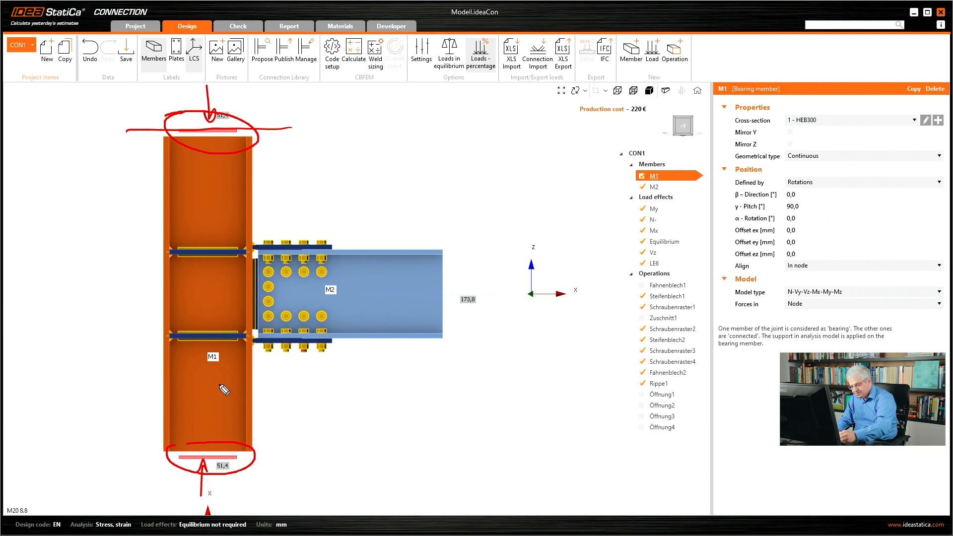
# Step: Circle the M2 beam connection, sketch vertical strokes on column M1 beside it, and clear all marks
pyautogui.moveTo(325, 207)
pyautogui.mouseDown()
pyautogui.moveTo(387, 319)
pyautogui.moveTo(238, 268)
pyautogui.moveTo(358, 224)
pyautogui.mouseUp()
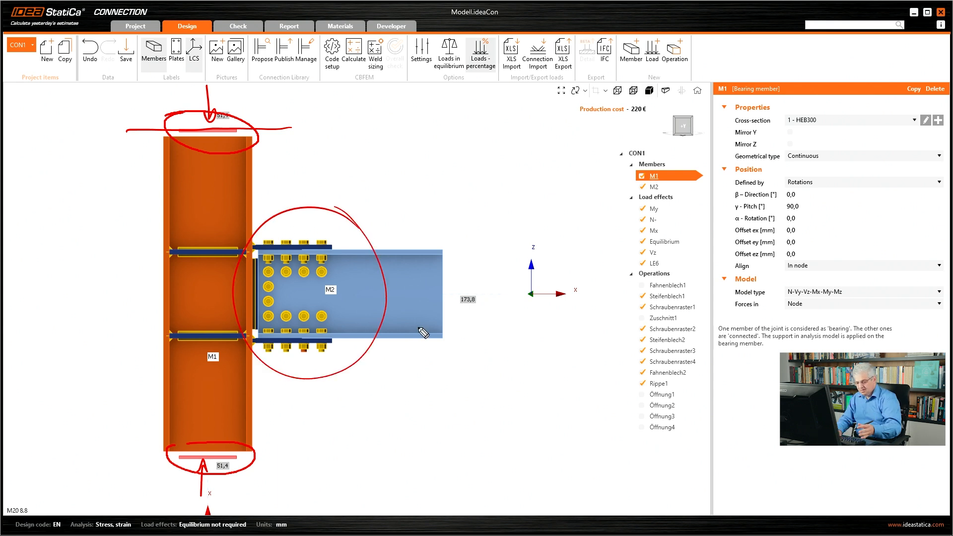
pyautogui.moveTo(247, 361)
pyautogui.mouseDown()
pyautogui.moveTo(248, 217)
pyautogui.moveTo(232, 236)
pyautogui.mouseUp()
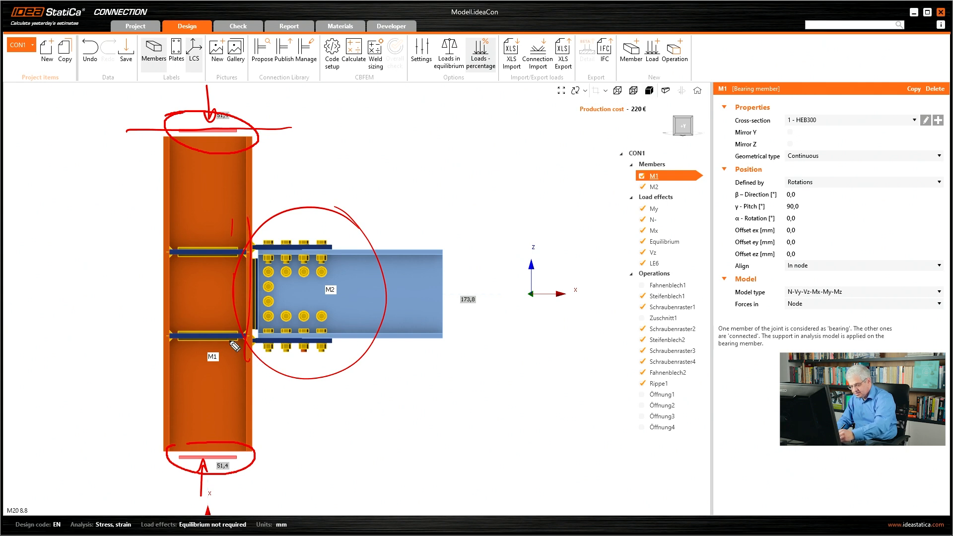
pyautogui.moveTo(229, 342); pyautogui.dragTo(230, 364)
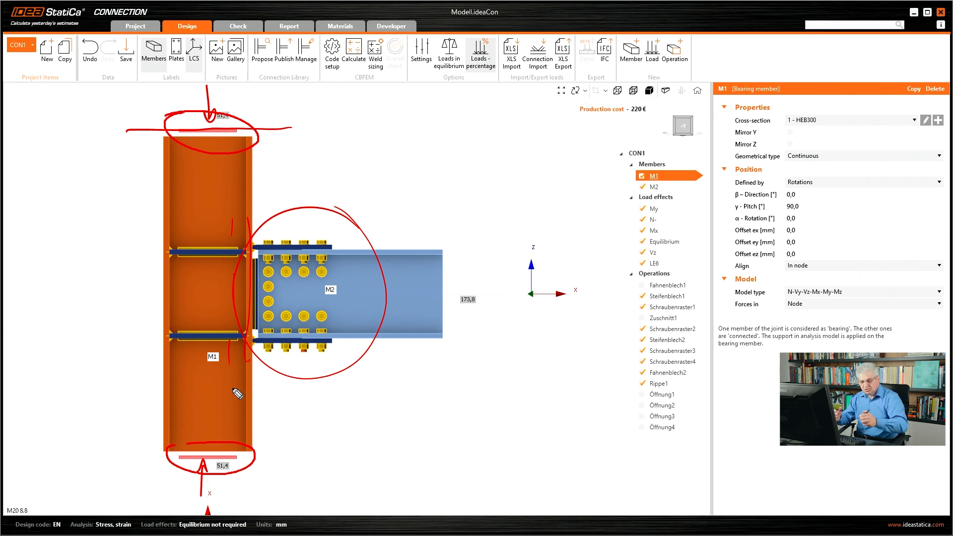
pyautogui.press('Escape')
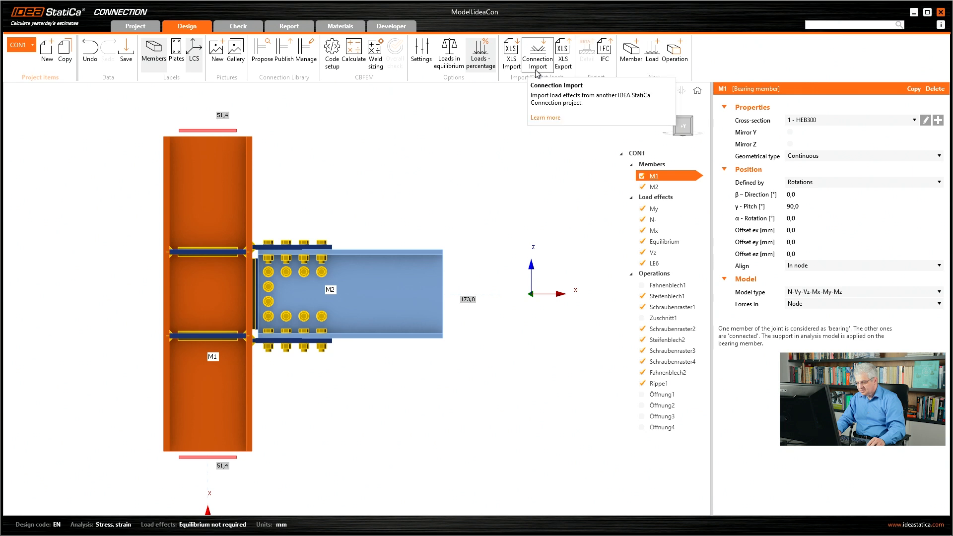
# Step: Turn on Loads in equilibrium, open the Equilibrium load effect and circle its Unbalanced forces table, clearing the mark
pyautogui.click(449, 55)
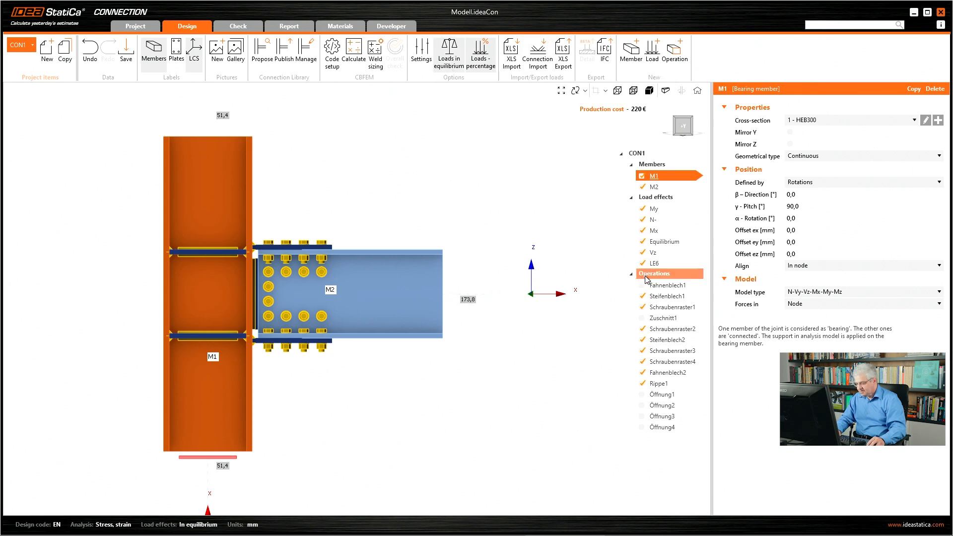
pyautogui.click(664, 242)
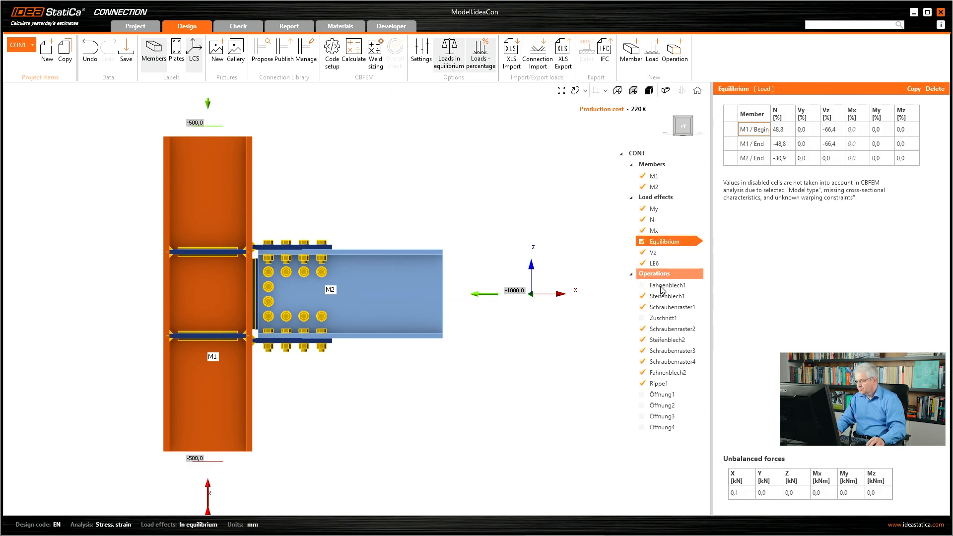
pyautogui.moveTo(715, 447)
pyautogui.mouseDown()
pyautogui.moveTo(819, 441)
pyautogui.moveTo(794, 518)
pyautogui.moveTo(764, 451)
pyautogui.mouseUp()
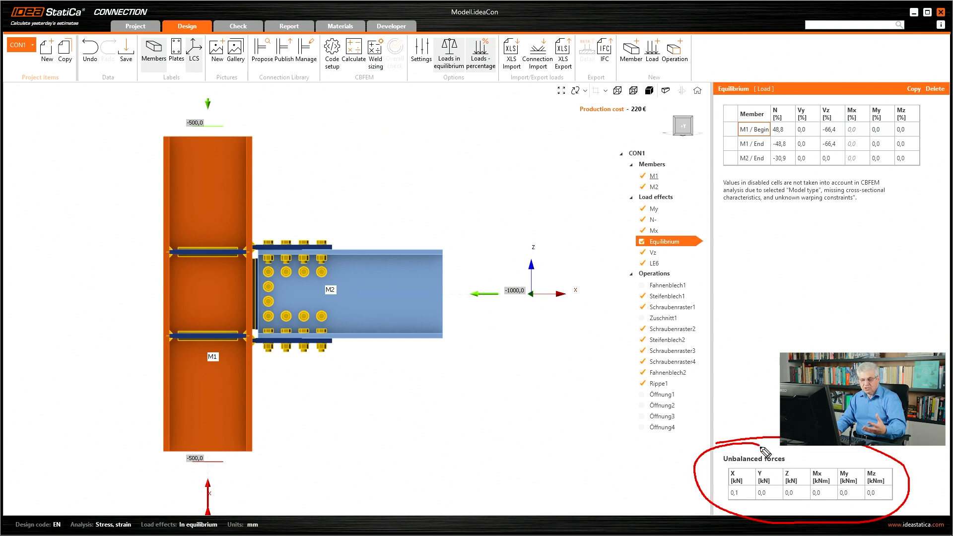
pyautogui.press('Escape')
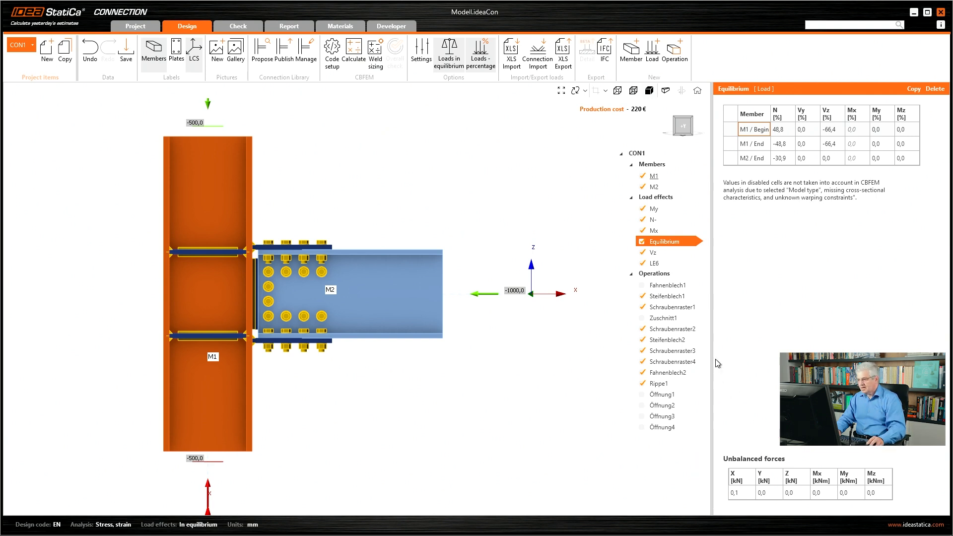
# Step: Review the N- and LE6 load effects, and add a new load effect to CON1
pyautogui.click(666, 221)
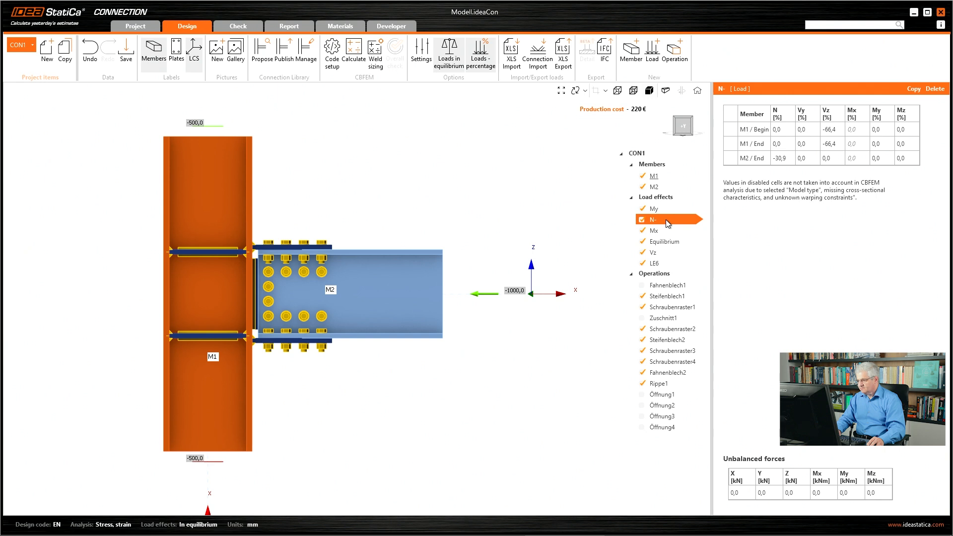
pyautogui.click(655, 268)
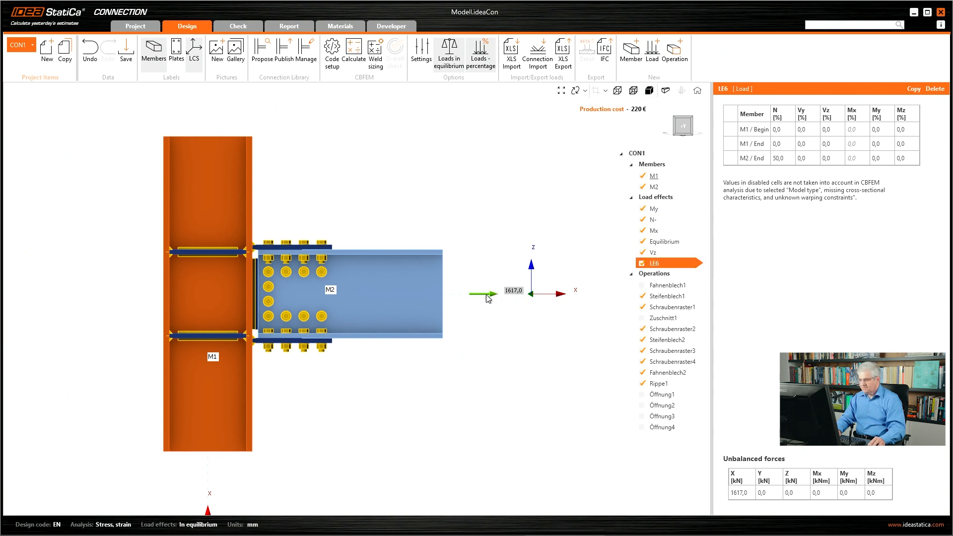
pyautogui.rightClick(665, 197)
pyautogui.click(677, 207)
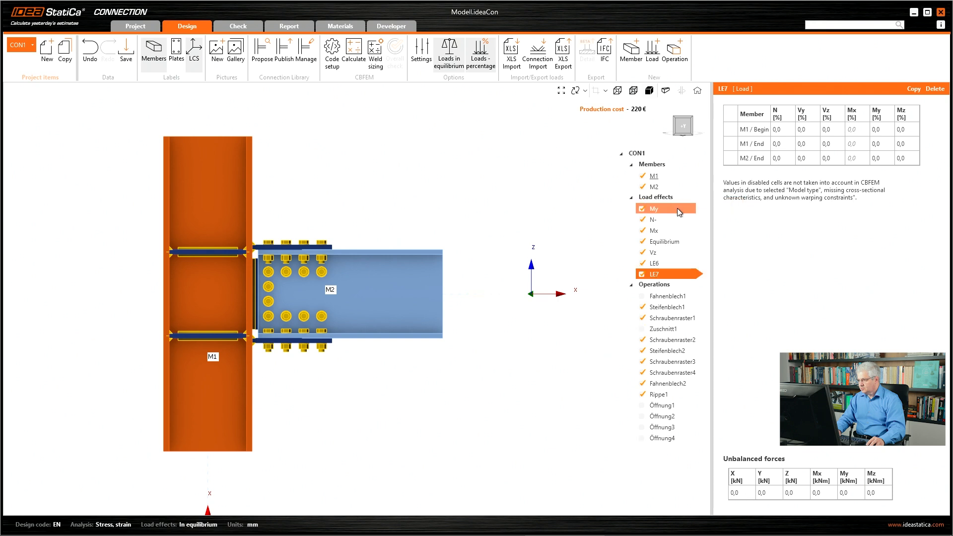
# Step: Enter -1000 as the percentage axial force N for M2 / End in the new load effect
pyautogui.click(786, 158)
pyautogui.write('-1')
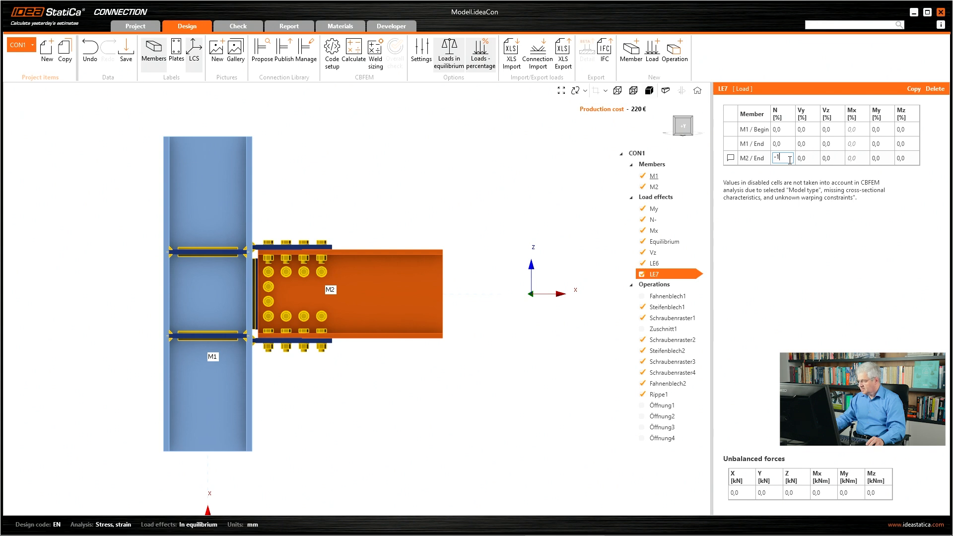
pyautogui.write('000')
pyautogui.press('Tab')
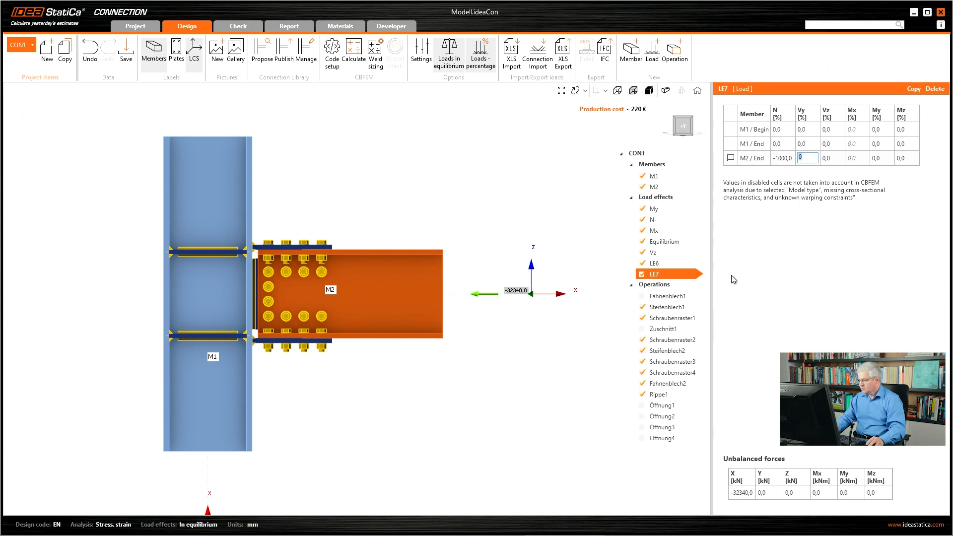
# Step: Turn off percentage load input, set N of M2 / End to -1000 kN, and underline the unbalanced X force
pyautogui.click(480, 55)
pyautogui.click(788, 158)
pyautogui.write('-3234-0')
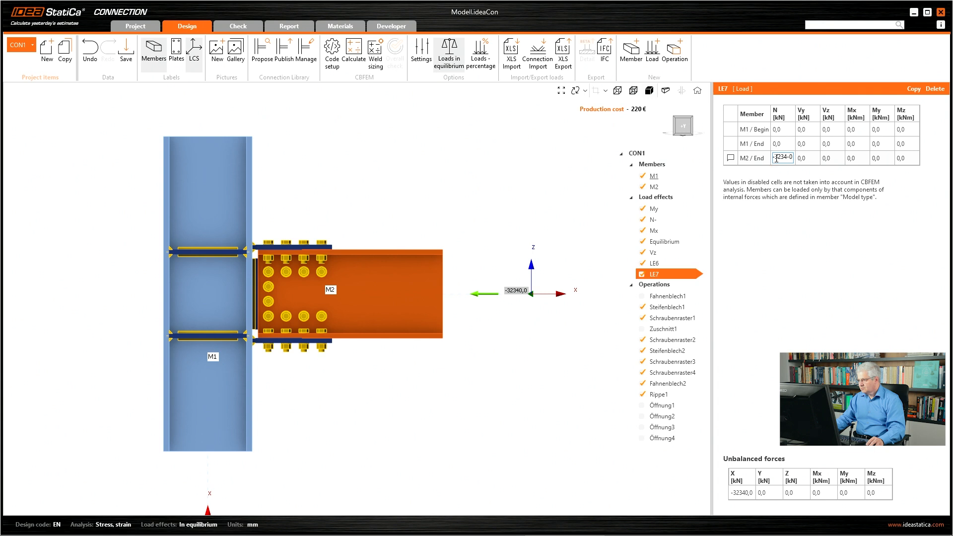
pyautogui.hotkey('ctrl', 'a')
pyautogui.write('-')
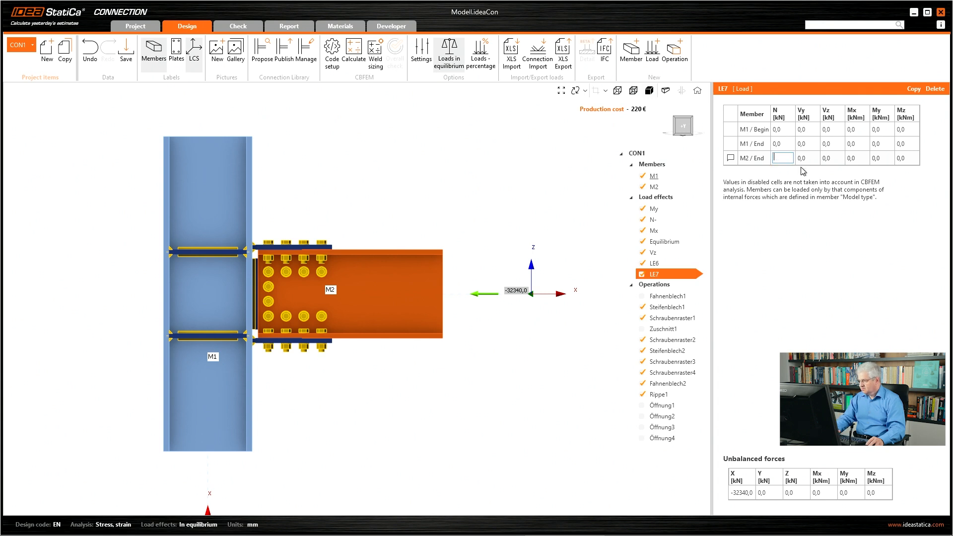
pyautogui.write('1000')
pyautogui.press('Tab')
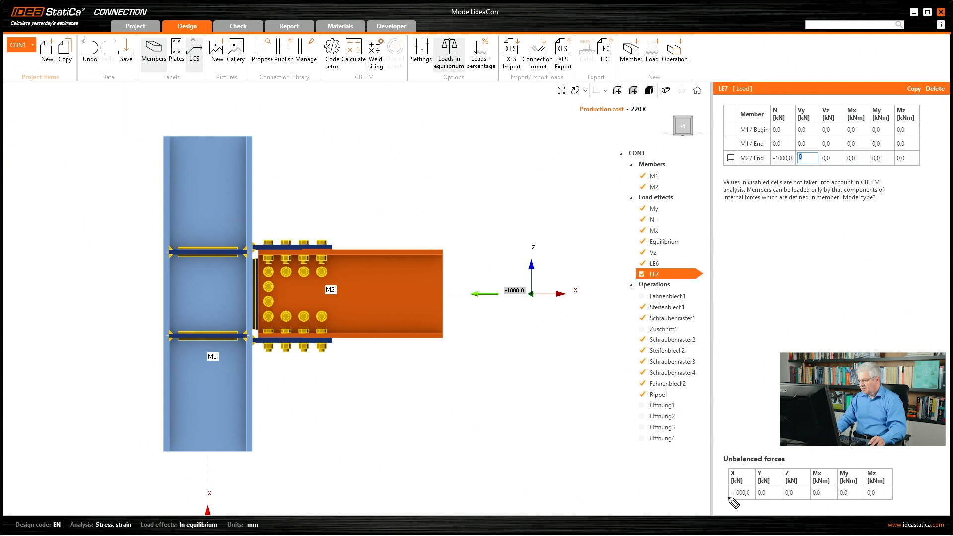
pyautogui.moveTo(729, 498); pyautogui.dragTo(752, 497)
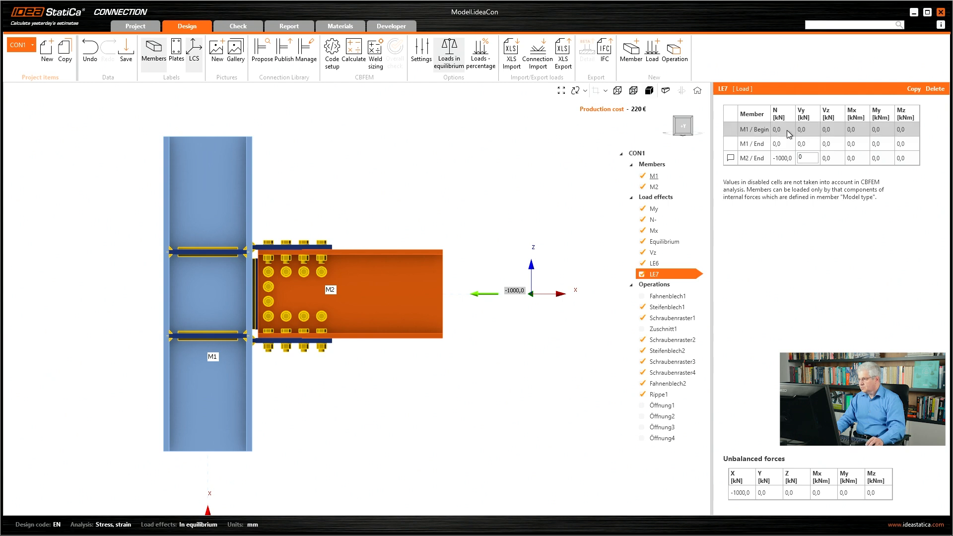
# Step: Try a shear force Vz of 500 kN at M1 / Begin and check its arrow direction
pyautogui.click(827, 130)
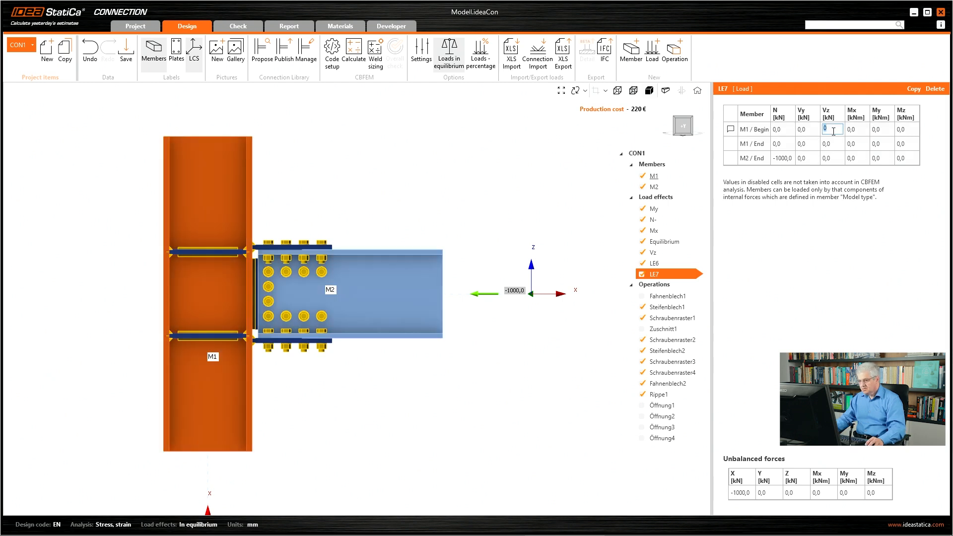
pyautogui.press('Tab')
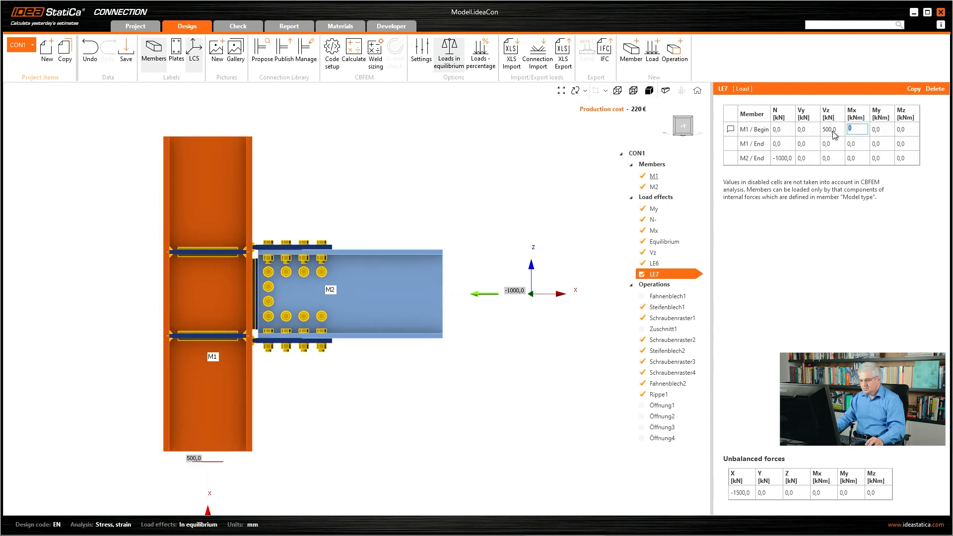
pyautogui.moveTo(304, 379); pyautogui.dragTo(289, 403, button='middle')
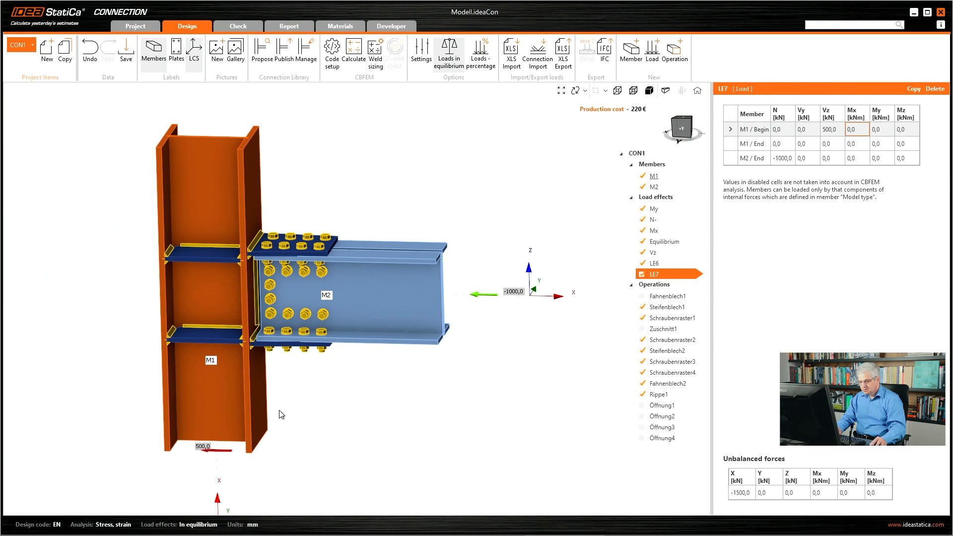
# Step: Set the shear force Vz to -500 kN at both M1 / Begin and M1 / End
pyautogui.click(839, 129)
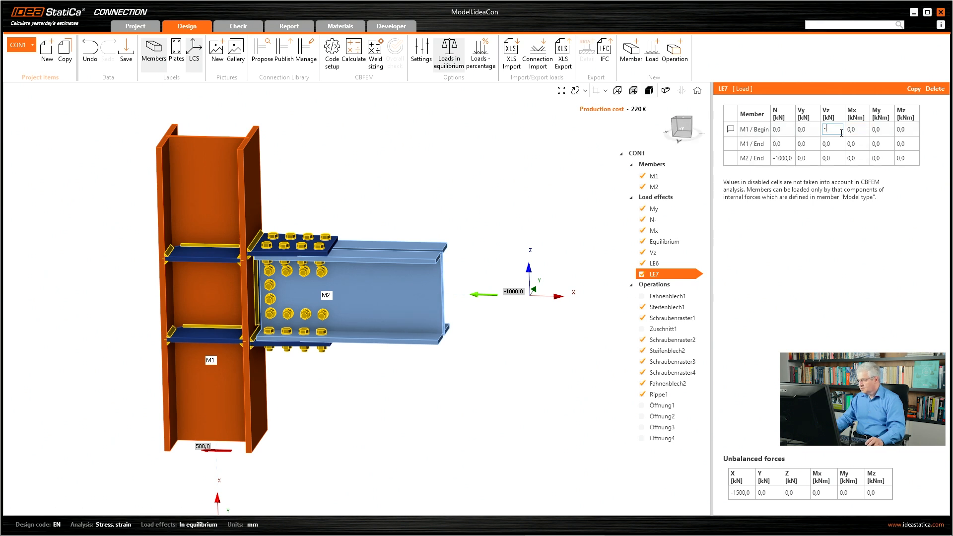
pyautogui.write('-500')
pyautogui.click(836, 144)
pyautogui.write('-')
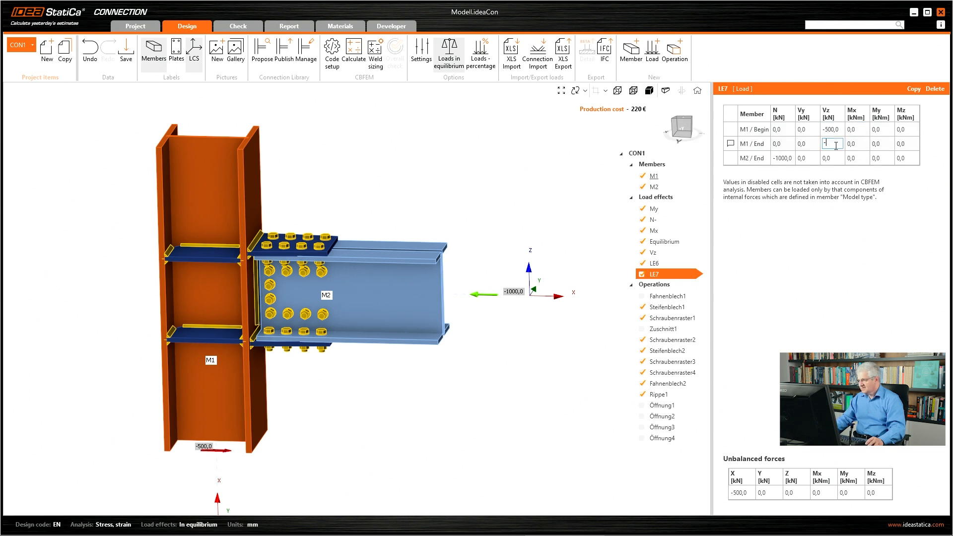
pyautogui.press('Tab')
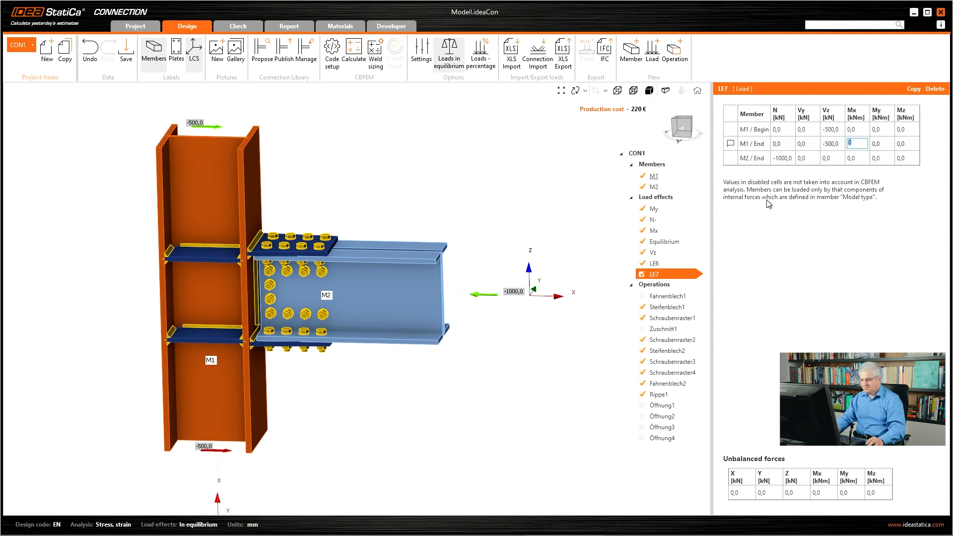
# Step: Underline the unbalanced force values, circle the shear load at the lower end of column M1, and clear the marks
pyautogui.moveTo(730, 502); pyautogui.dragTo(826, 500)
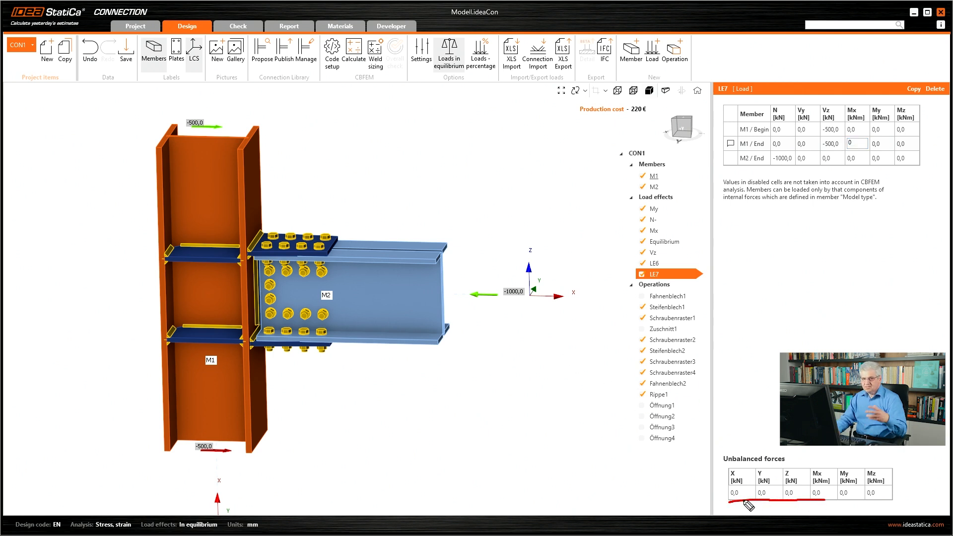
pyautogui.press('Escape')
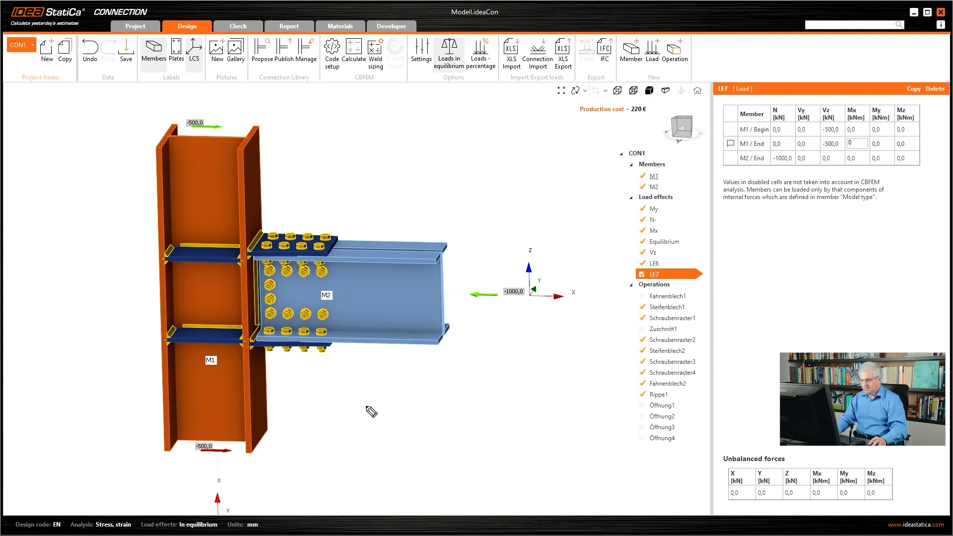
pyautogui.moveTo(208, 440)
pyautogui.mouseDown()
pyautogui.moveTo(245, 459)
pyautogui.moveTo(197, 443)
pyautogui.moveTo(210, 442)
pyautogui.mouseUp()
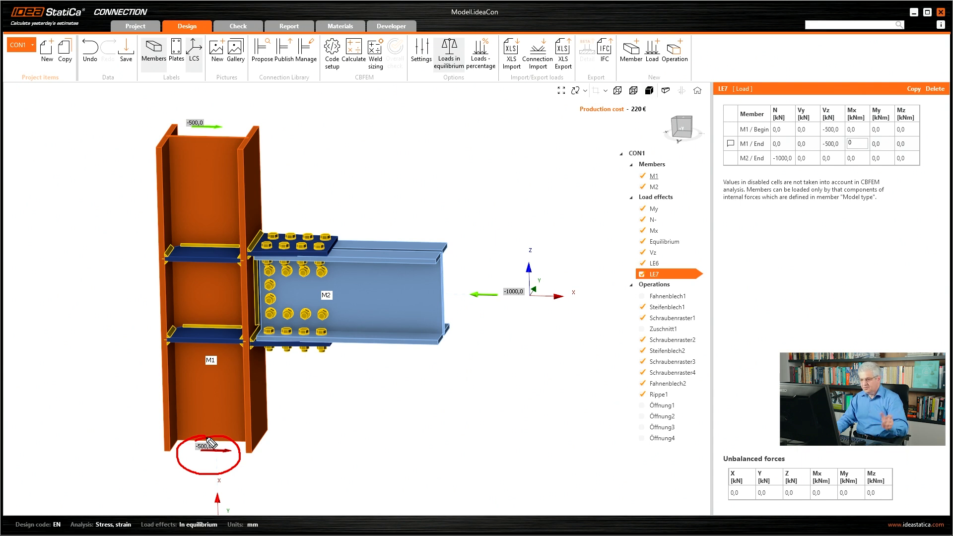
pyautogui.press('Escape')
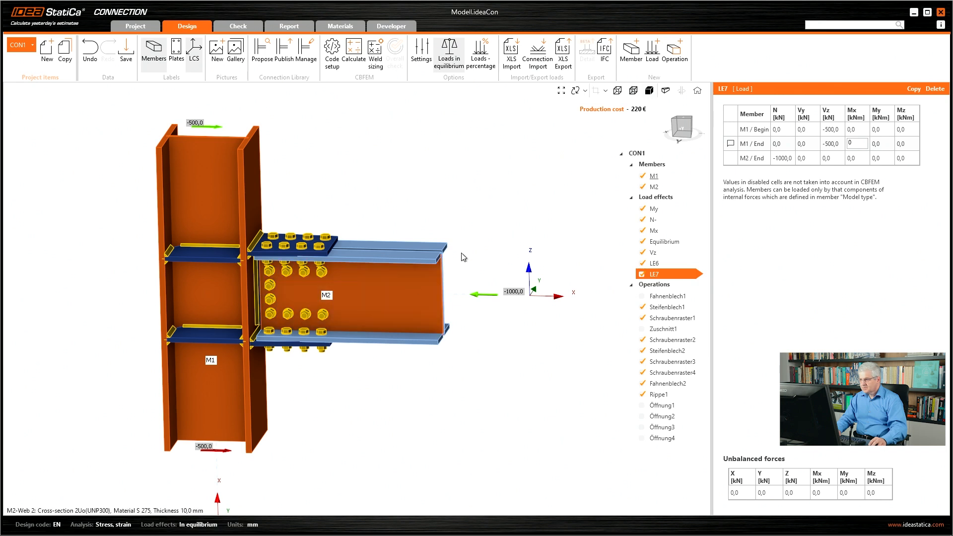
# Step: Open the Equilibrium load effect, mark the axial loads at both ends of column M1 and its lower end, and clear the marks
pyautogui.click(663, 242)
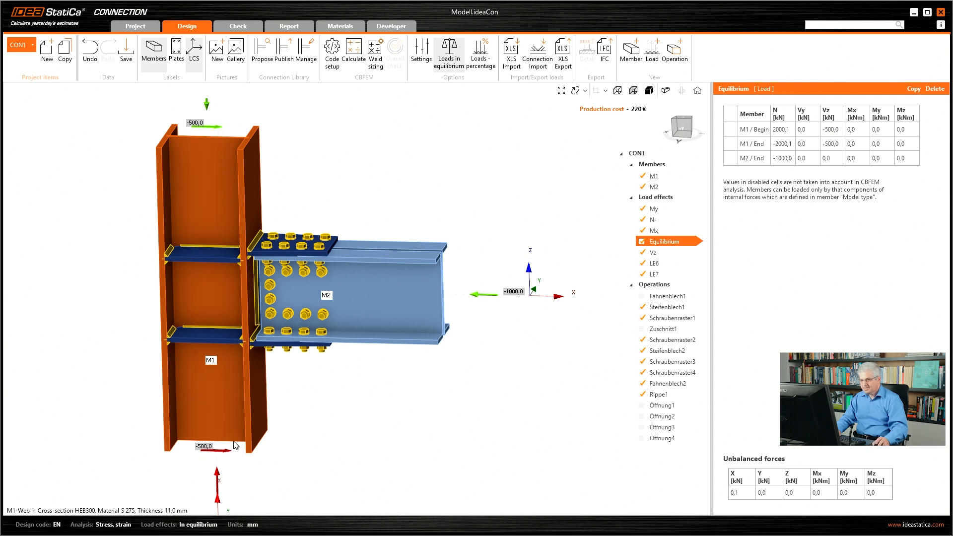
pyautogui.scroll(-3, 239, 439)
pyautogui.moveTo(201, 219)
pyautogui.mouseDown()
pyautogui.moveTo(237, 209)
pyautogui.moveTo(204, 214)
pyautogui.mouseUp()
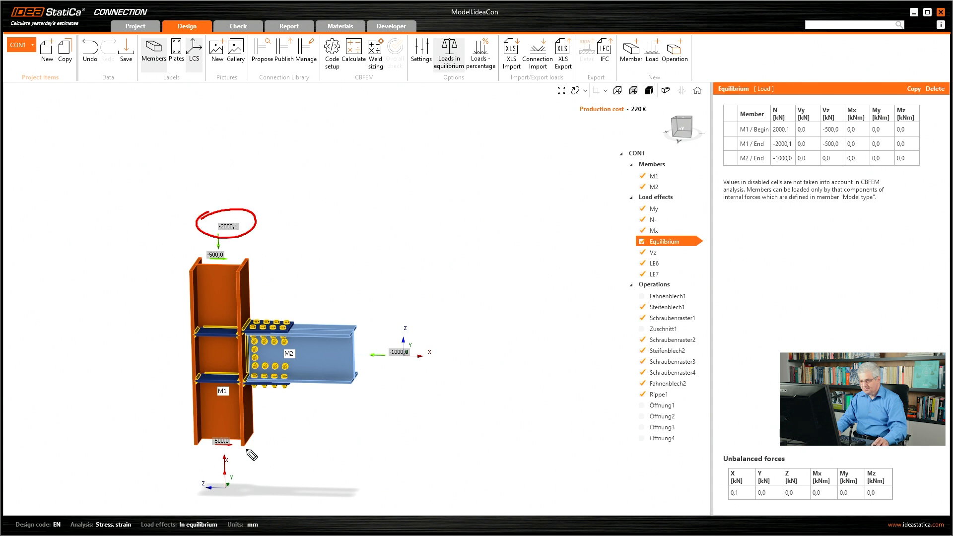
pyautogui.moveTo(222, 454); pyautogui.dragTo(263, 446)
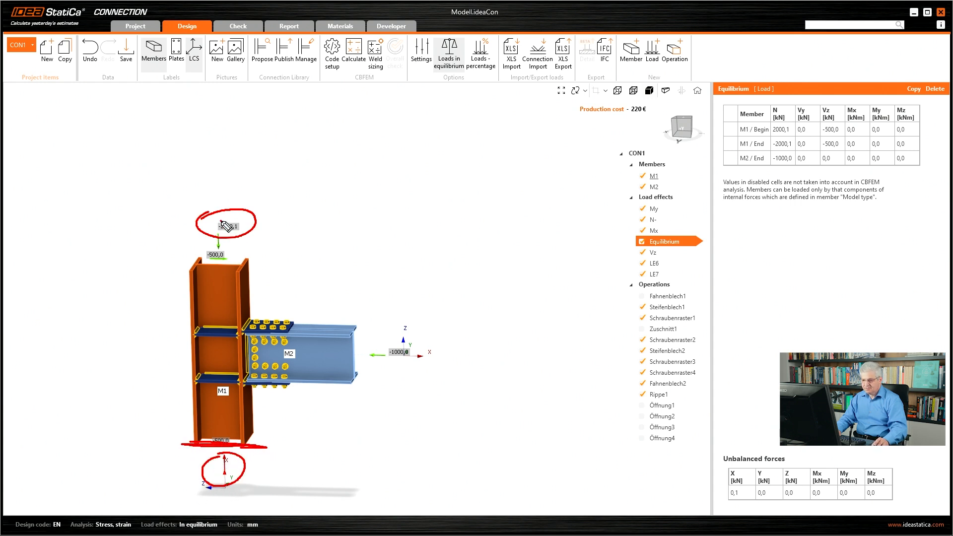
pyautogui.moveTo(220, 222); pyautogui.dragTo(217, 255)
pyautogui.press('Escape')
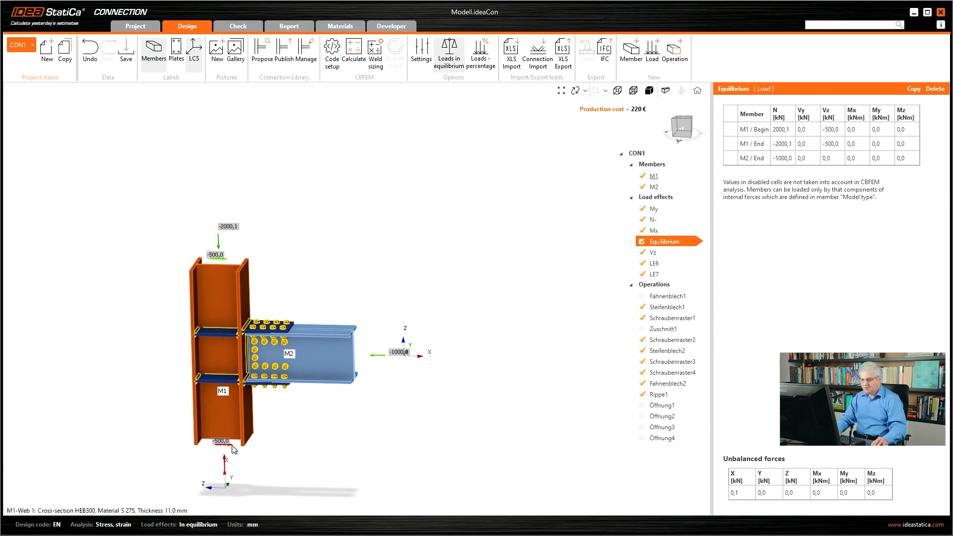
# Step: Show the support of bearing member M1, and start the CBFEM calculation of CON1 before cancelling it
pyautogui.click(654, 177)
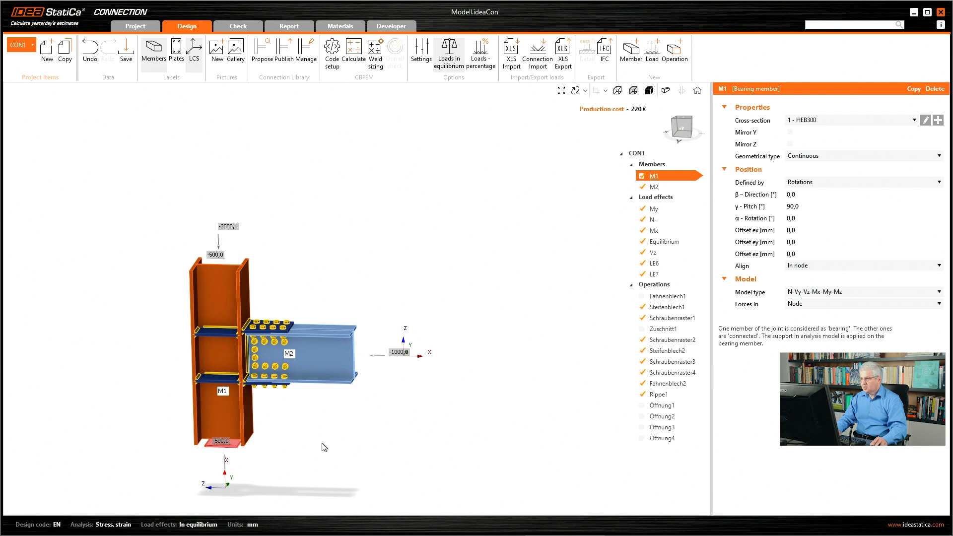
pyautogui.click(354, 52)
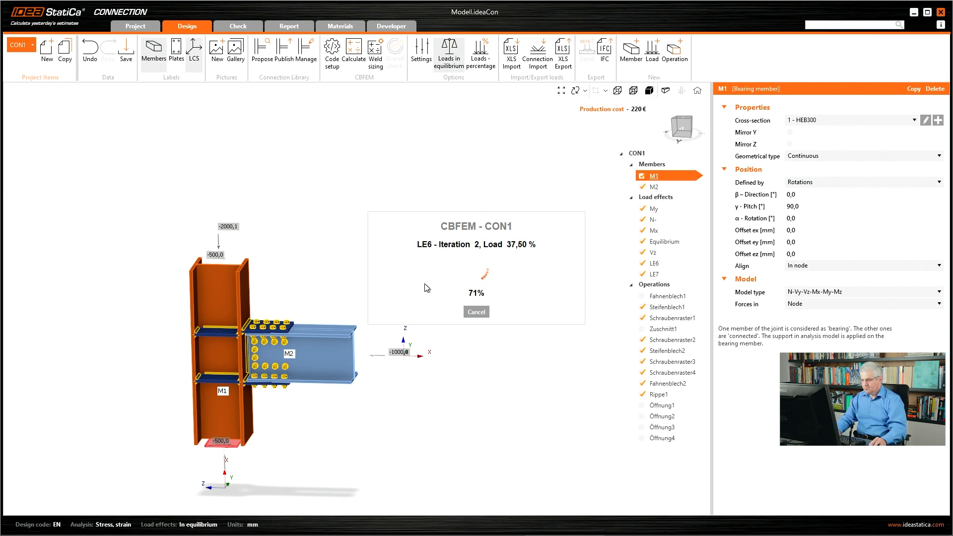
pyautogui.click(476, 312)
# Step: Deactivate the load effects My, N-, Mx, Vz, LE6 and LE7, keeping only Equilibrium active
pyautogui.click(642, 208)
pyautogui.click(643, 220)
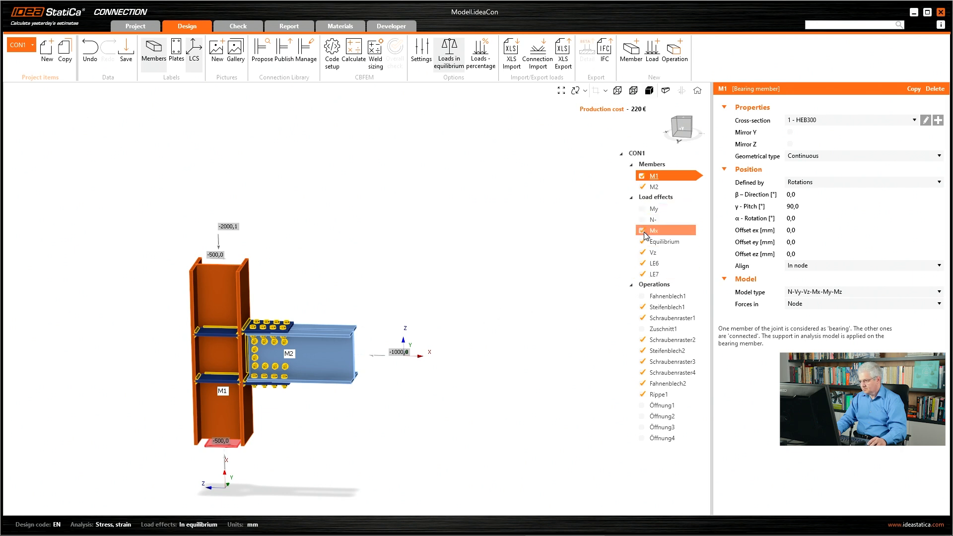
pyautogui.click(644, 230)
pyautogui.click(643, 252)
pyautogui.click(643, 264)
pyautogui.click(642, 274)
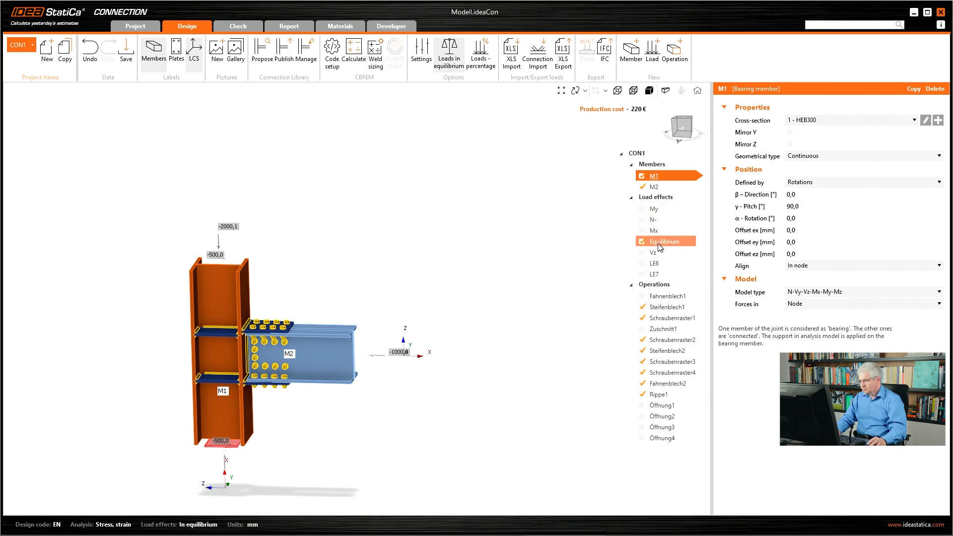
# Step: Calculate CON1 with loads in equilibrium and show the equivalent stress on the deformed mesh from the front
pyautogui.click(354, 49)
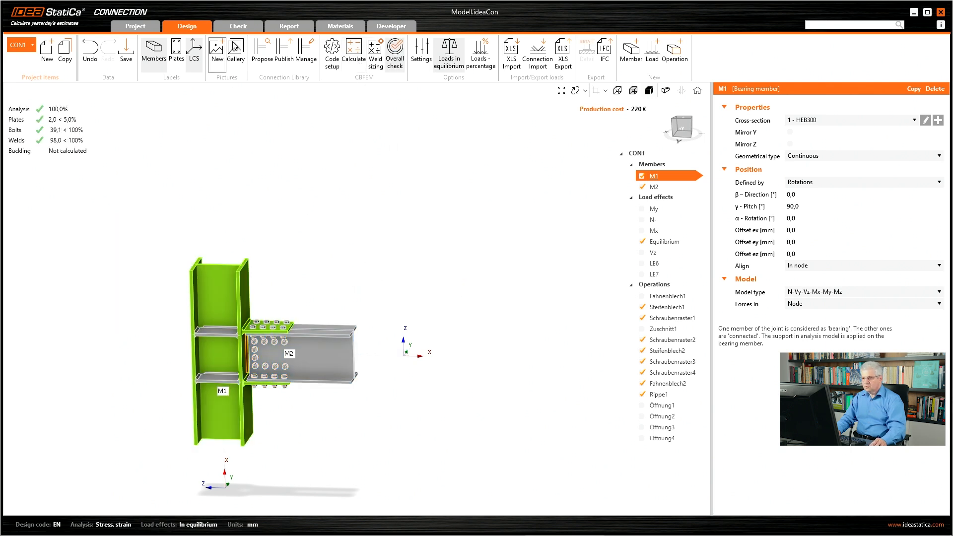
pyautogui.click(242, 25)
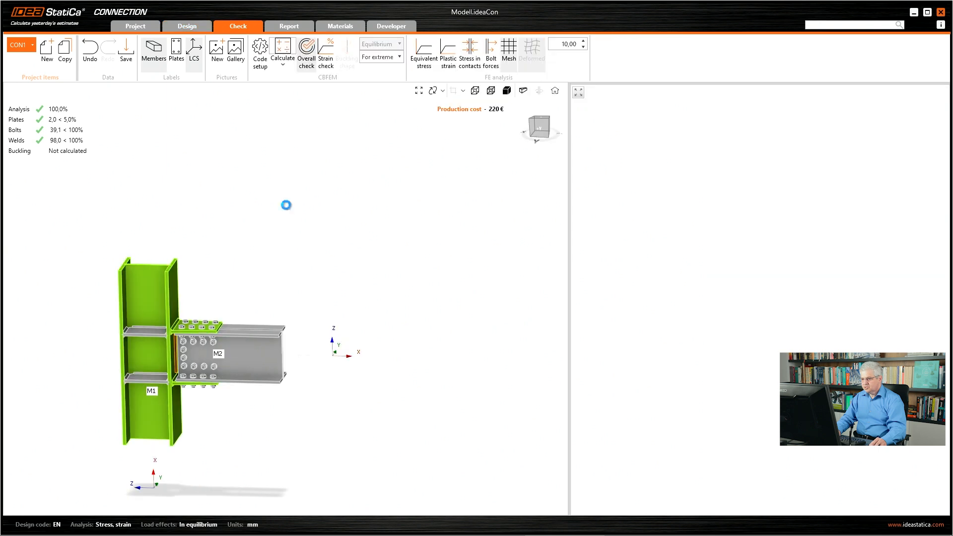
pyautogui.click(423, 52)
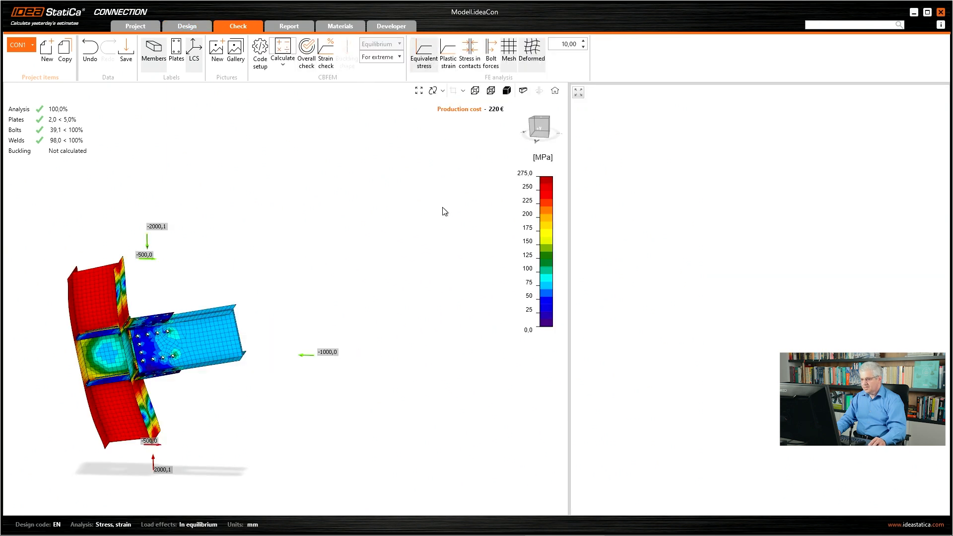
pyautogui.moveTo(230, 262); pyautogui.dragTo(308, 248, button='middle')
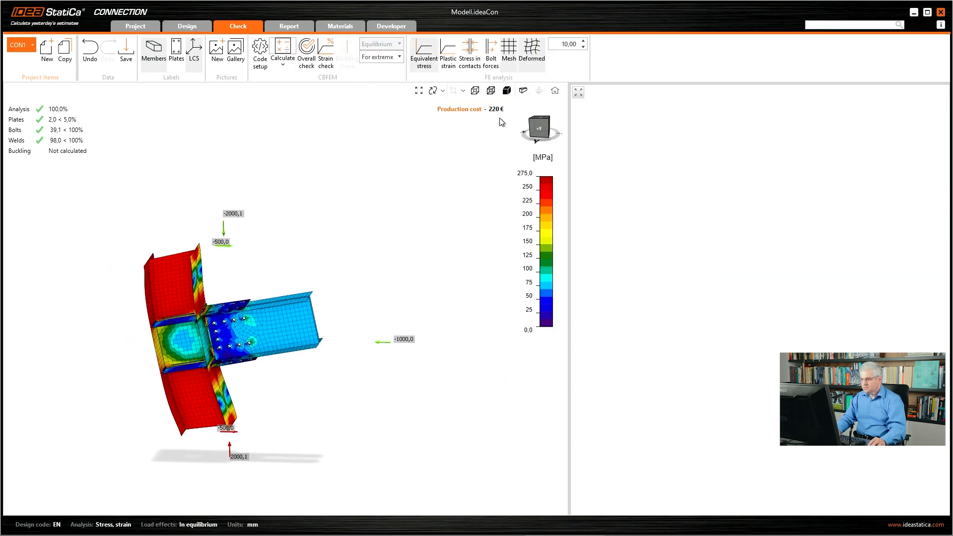
pyautogui.click(540, 130)
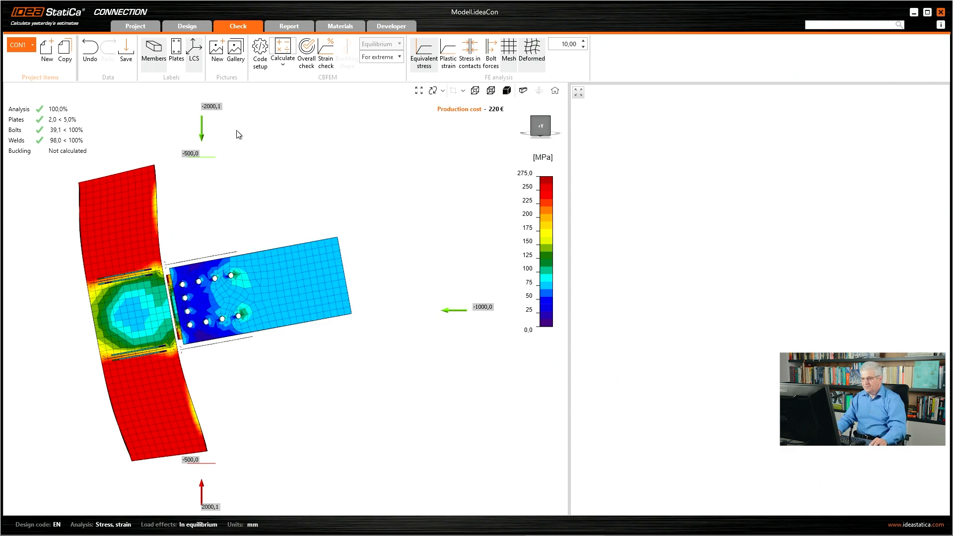
# Step: Turn off loads in equilibrium, recalculate CON1, and show its deformed shape with the equivalent stress
pyautogui.click(191, 26)
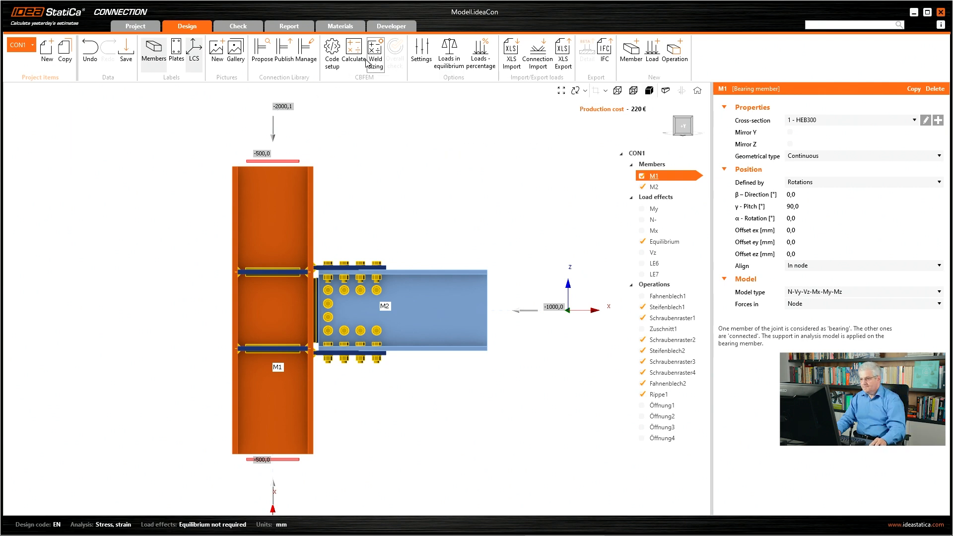
pyautogui.click(354, 50)
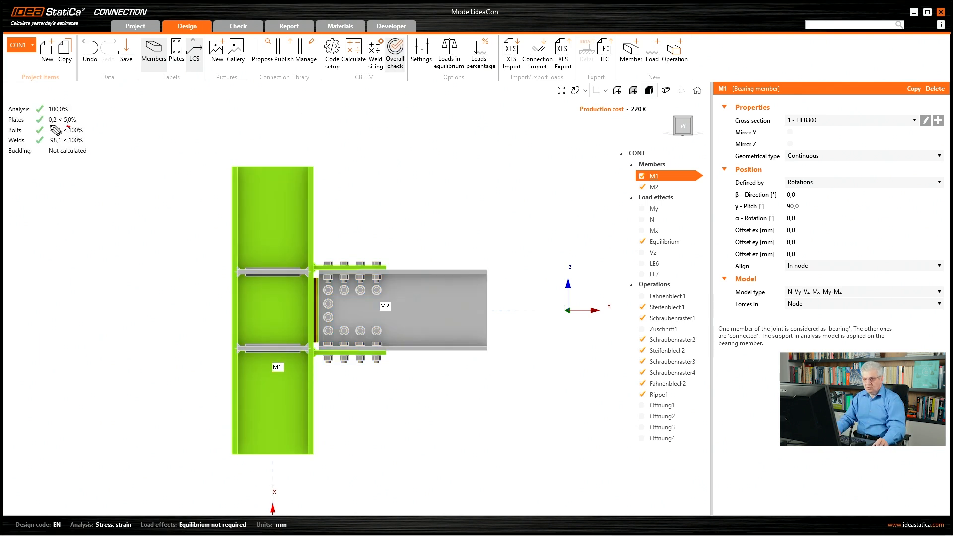
pyautogui.click(234, 27)
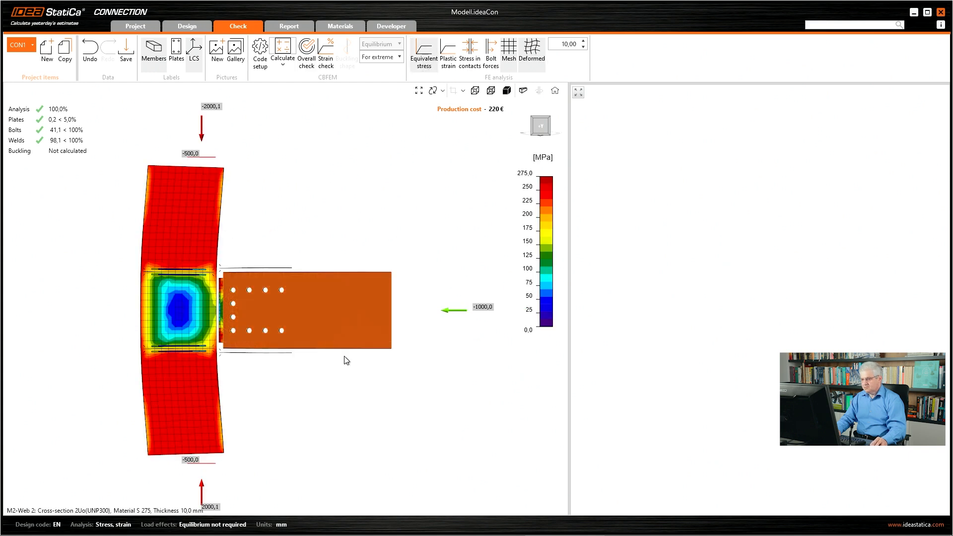
# Step: Turn loads in equilibrium back on in the Modell project and recalculate CON1
pyautogui.click(189, 28)
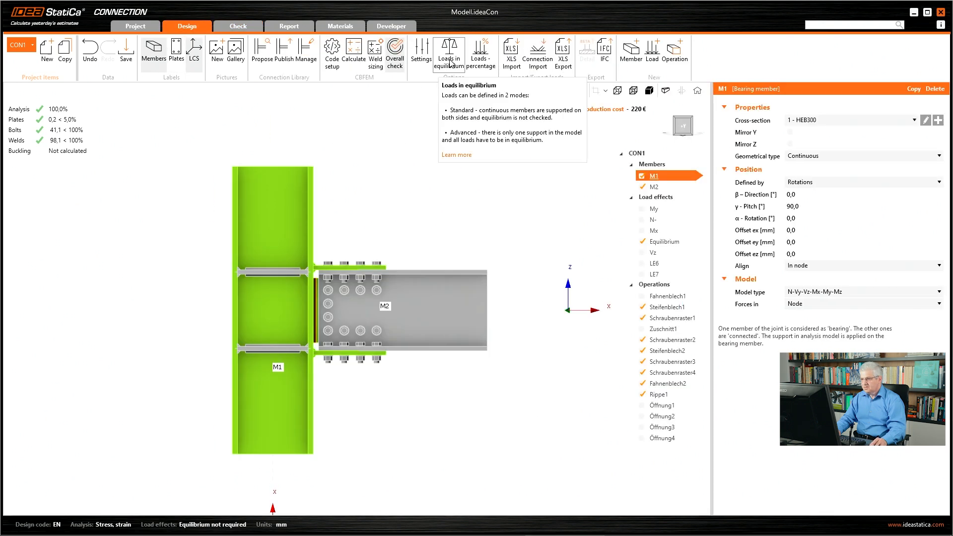
pyautogui.click(449, 59)
pyautogui.click(354, 54)
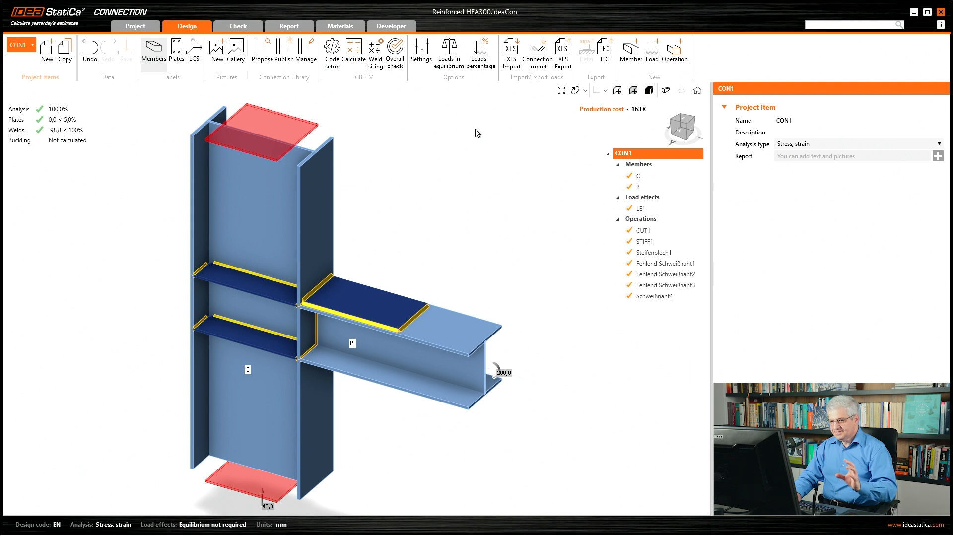
# Step: Show the equivalent stress of CON1 in the Reinforced HEA300 project, with mesh and deformed shape
pyautogui.moveTo(341, 350); pyautogui.dragTo(305, 355, button='right')
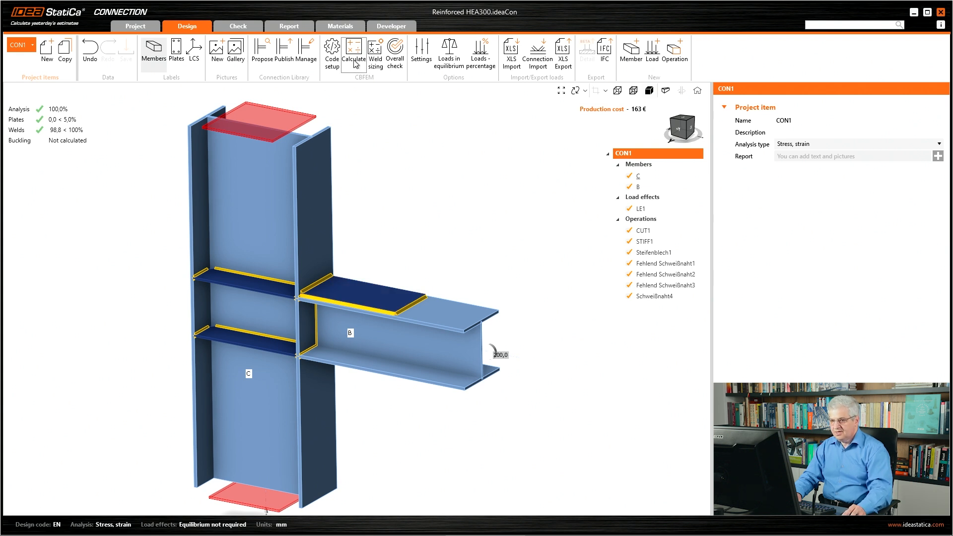
pyautogui.click(239, 25)
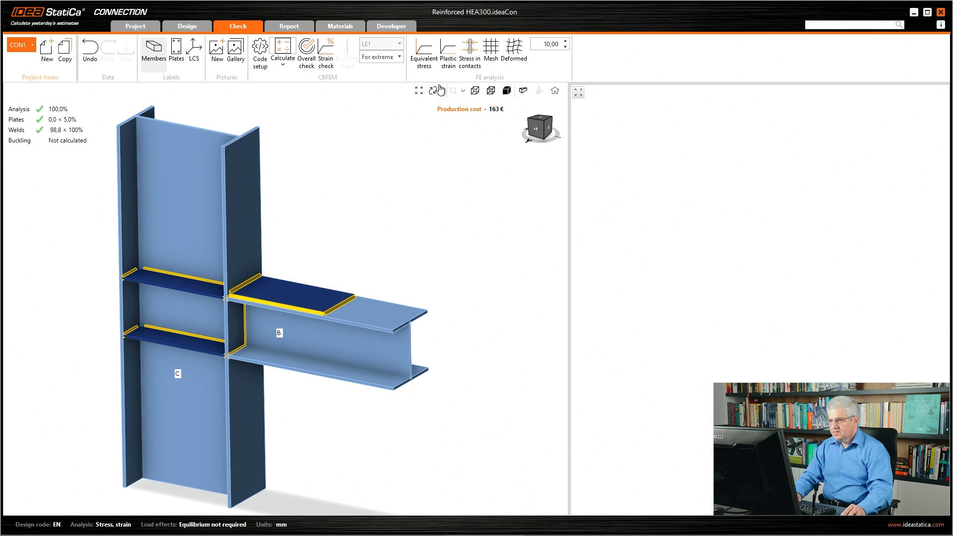
pyautogui.click(424, 49)
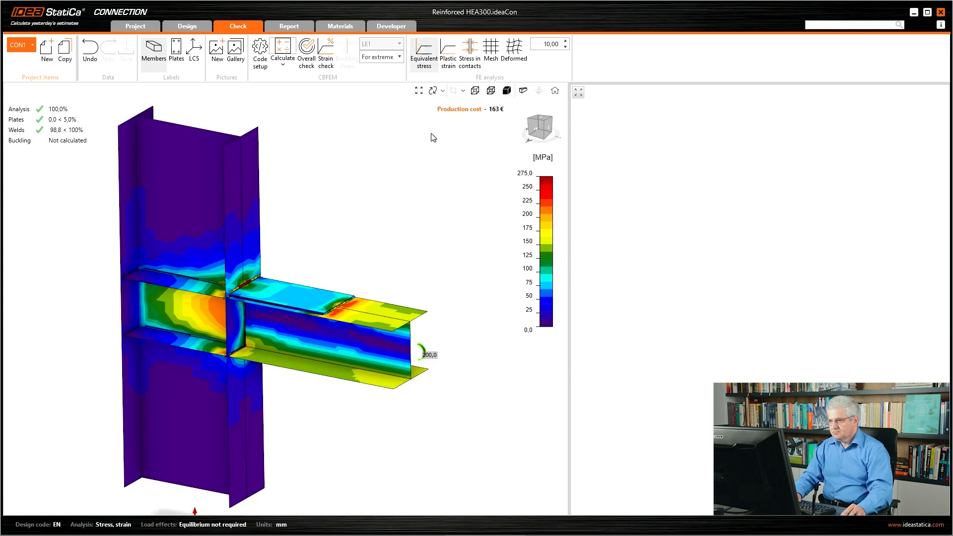
pyautogui.click(507, 56)
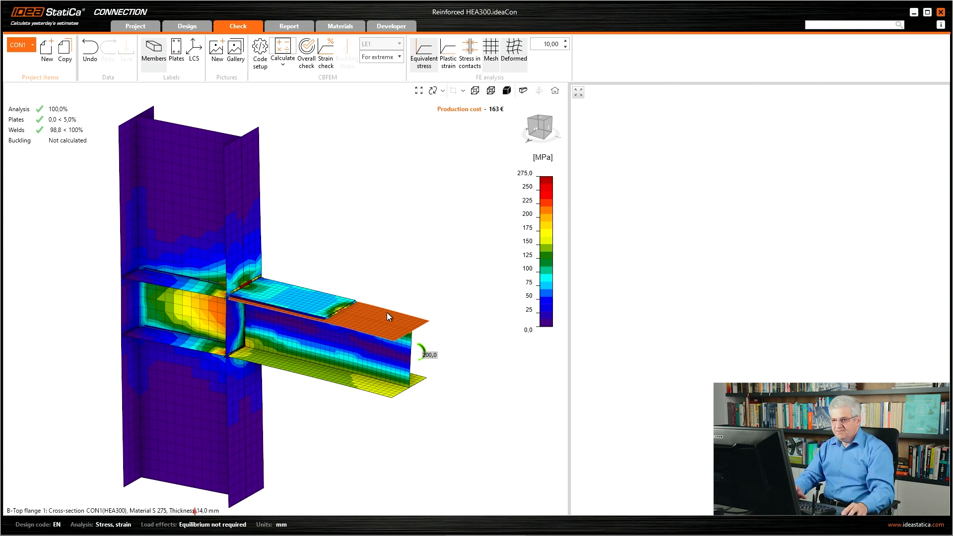
# Step: Switch to connection CON2, open the General cross-section of member B, and mark its top flange
pyautogui.click(187, 26)
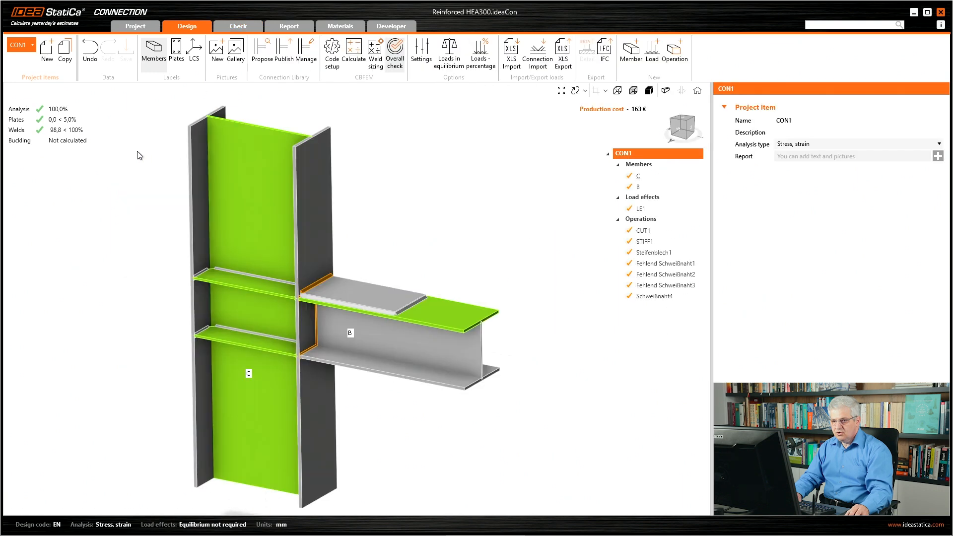
pyautogui.click(22, 46)
pyautogui.click(22, 69)
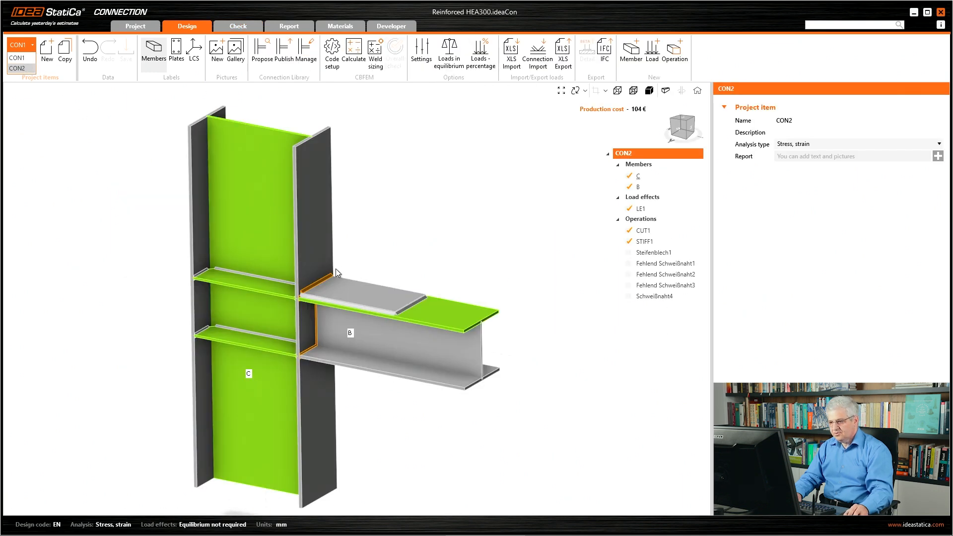
pyautogui.scroll(5, 377, 293)
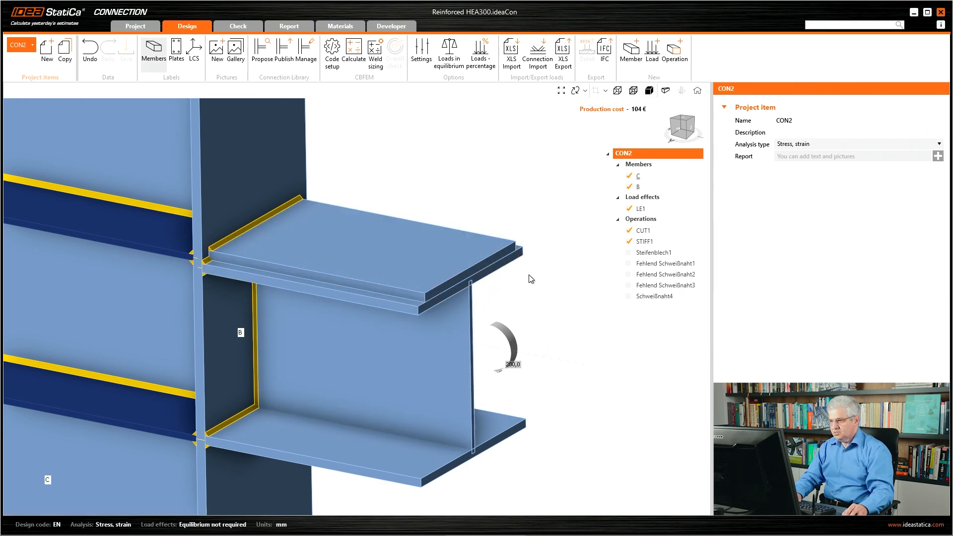
pyautogui.click(639, 187)
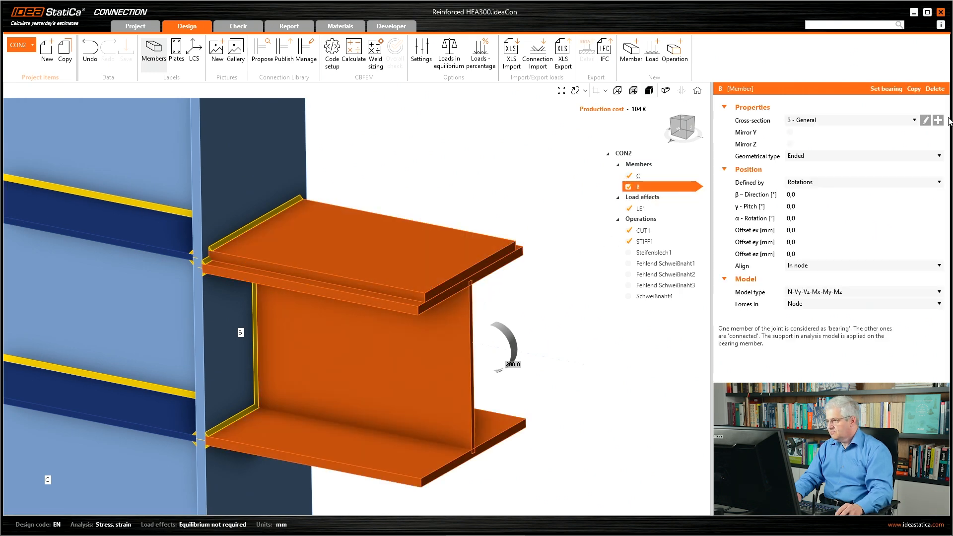
pyautogui.click(926, 121)
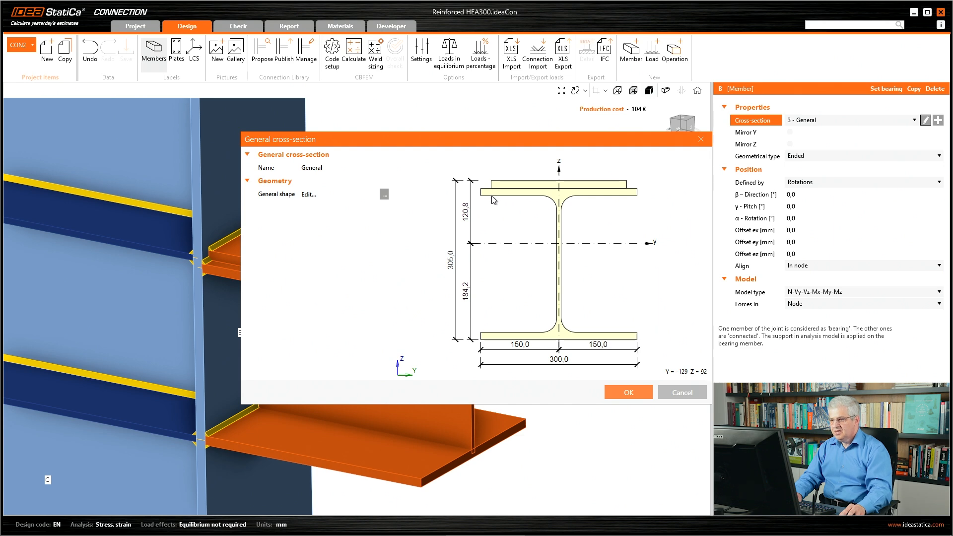
pyautogui.hotkey('ctrl', '2')
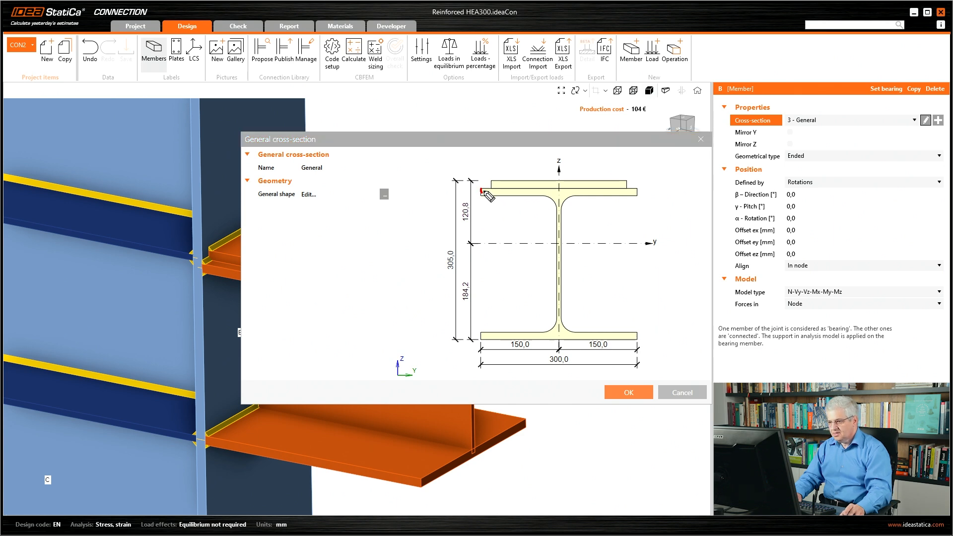
# Step: Examine how the HEA300 and plate components form member B's general cross-section, and close its editor and dialog
pyautogui.click(384, 195)
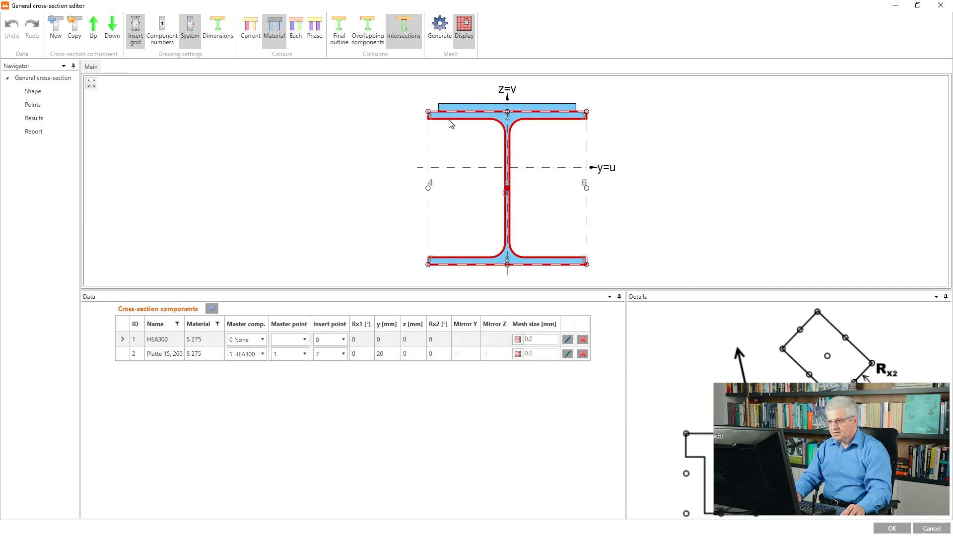
pyautogui.click(245, 354)
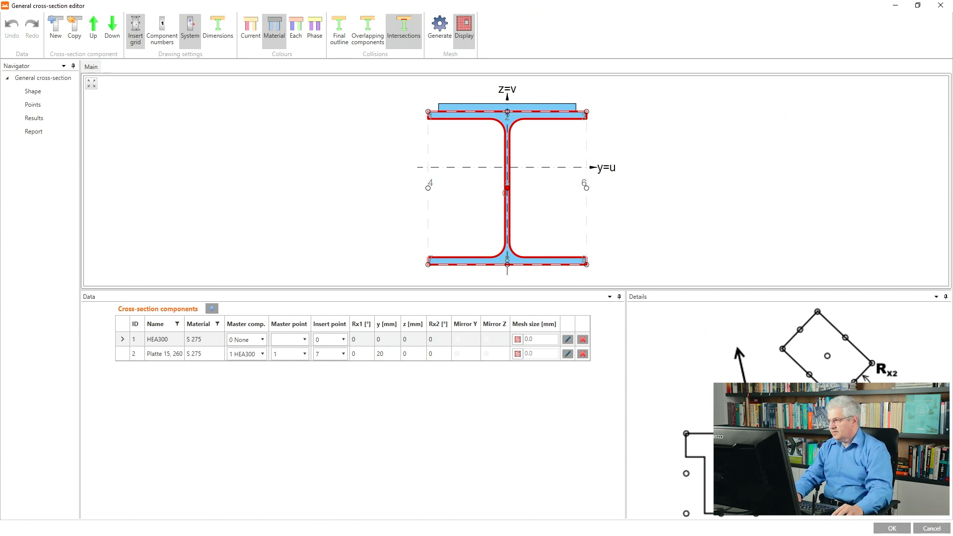
pyautogui.click(941, 7)
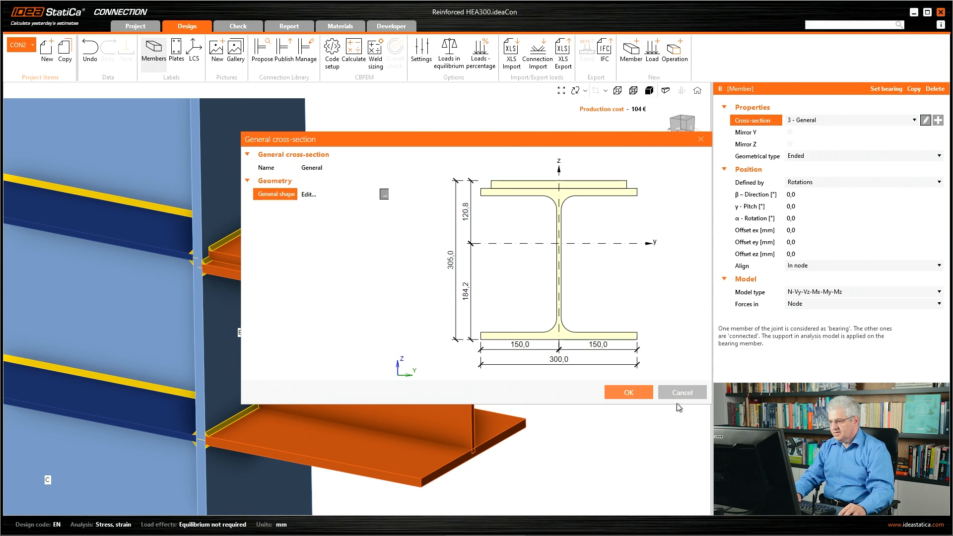
pyautogui.click(624, 392)
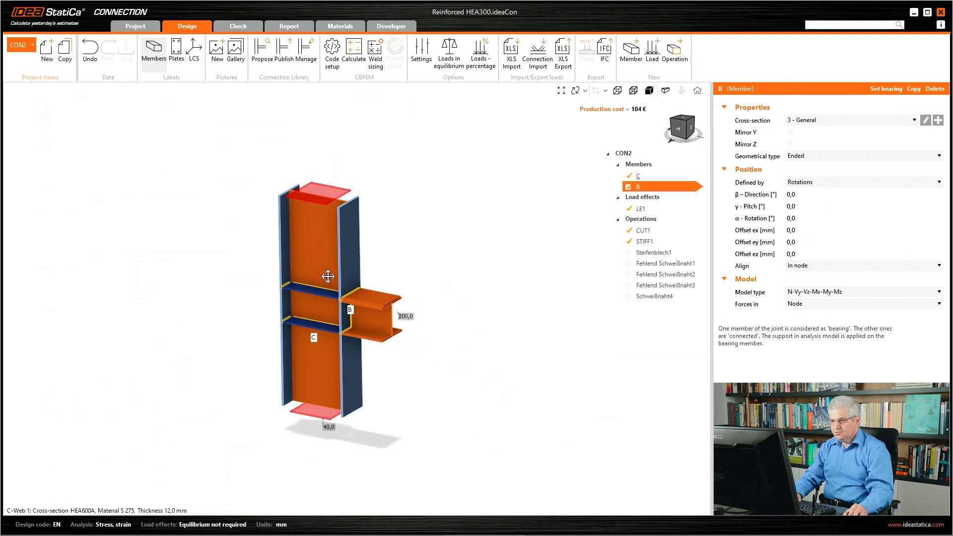
# Step: Calculate CON2 and examine the equivalent stress on its deformed mesh around beam B
pyautogui.click(356, 62)
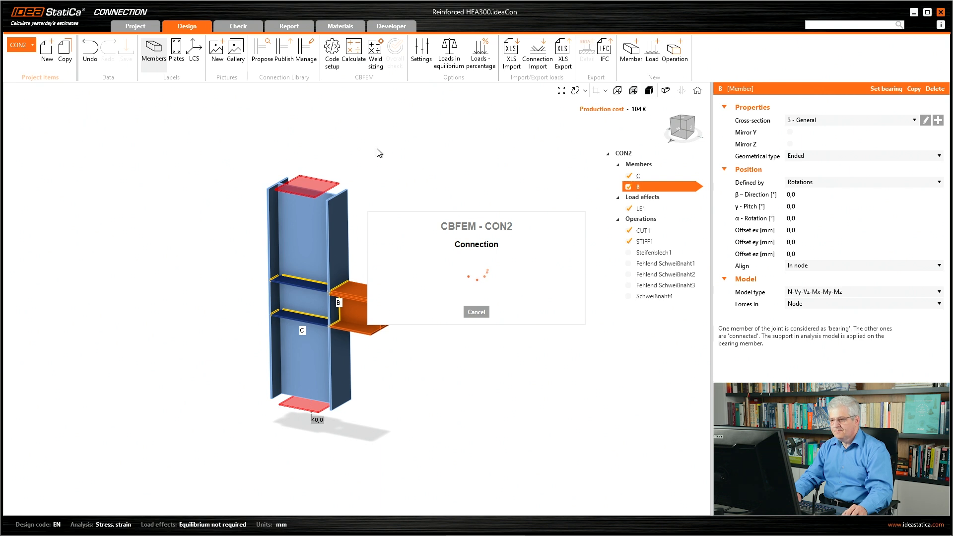
pyautogui.click(243, 25)
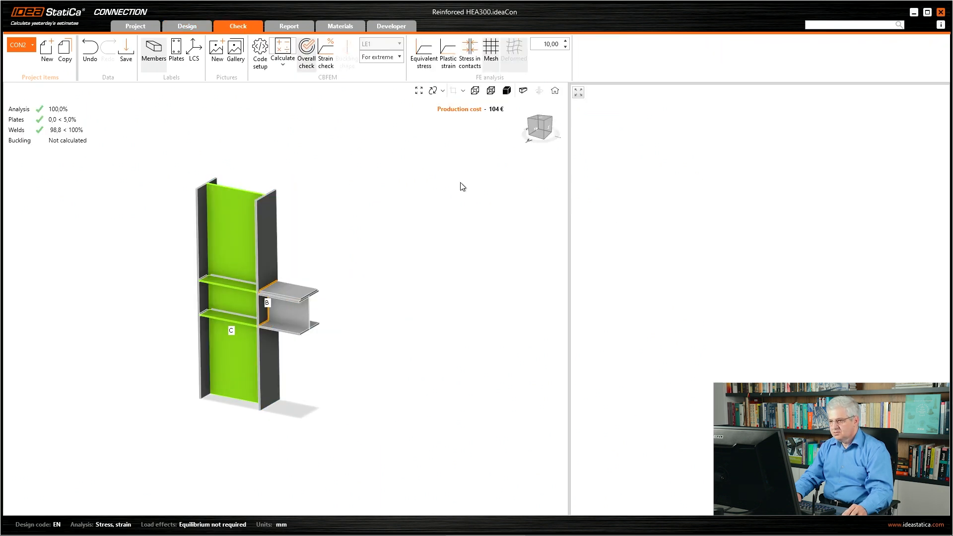
pyautogui.click(424, 62)
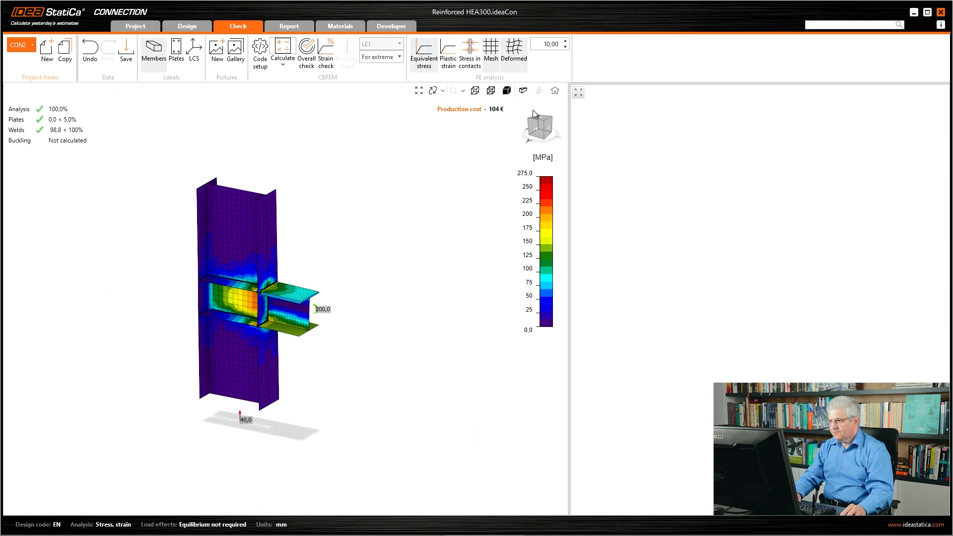
pyautogui.click(536, 130)
pyautogui.scroll(3, 355, 287)
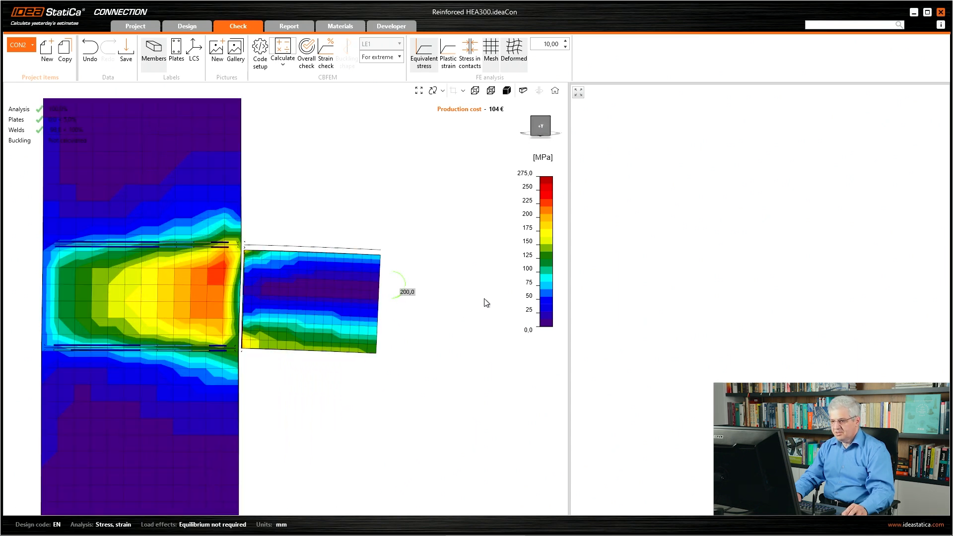
pyautogui.moveTo(372, 315); pyautogui.dragTo(308, 264, button='right')
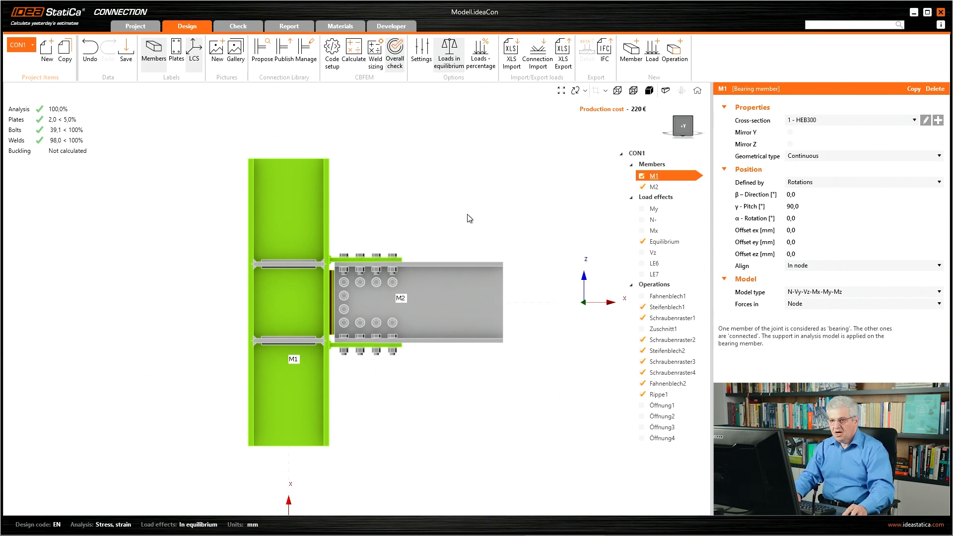
# Step: Save the Modell project under the new file name Modell_123.ideaCon
pyautogui.click(133, 27)
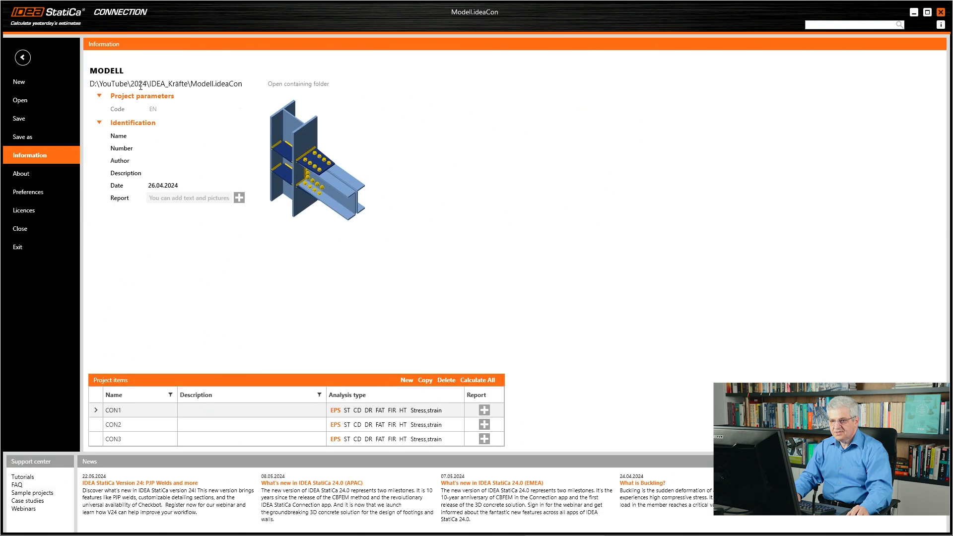
pyautogui.click(50, 138)
pyautogui.click(91, 307)
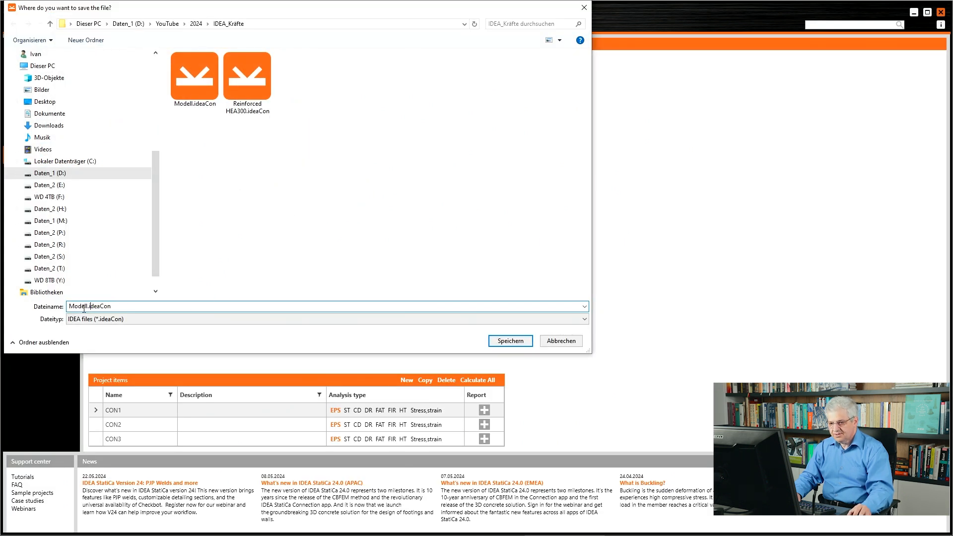
pyautogui.click(87, 306)
pyautogui.write('_')
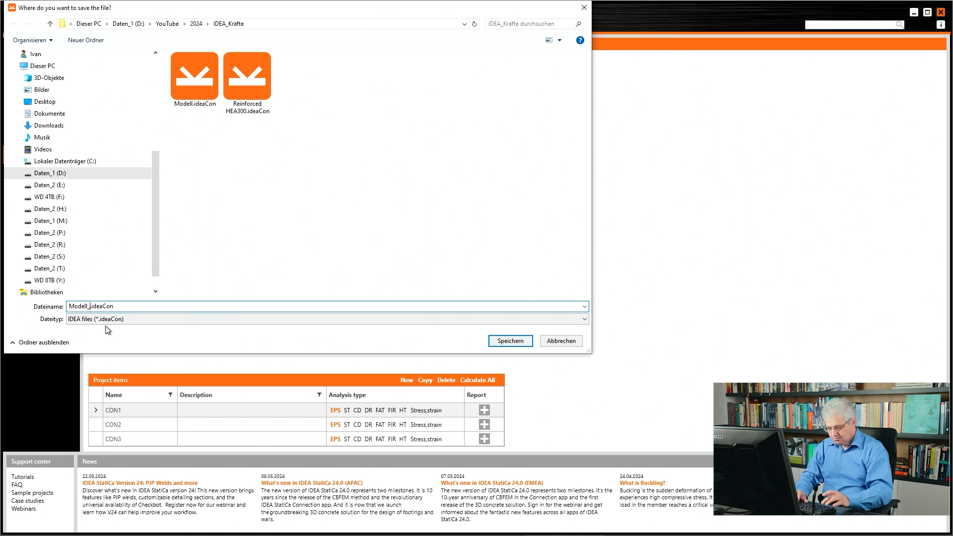
pyautogui.write('001')
pyautogui.press('Return')
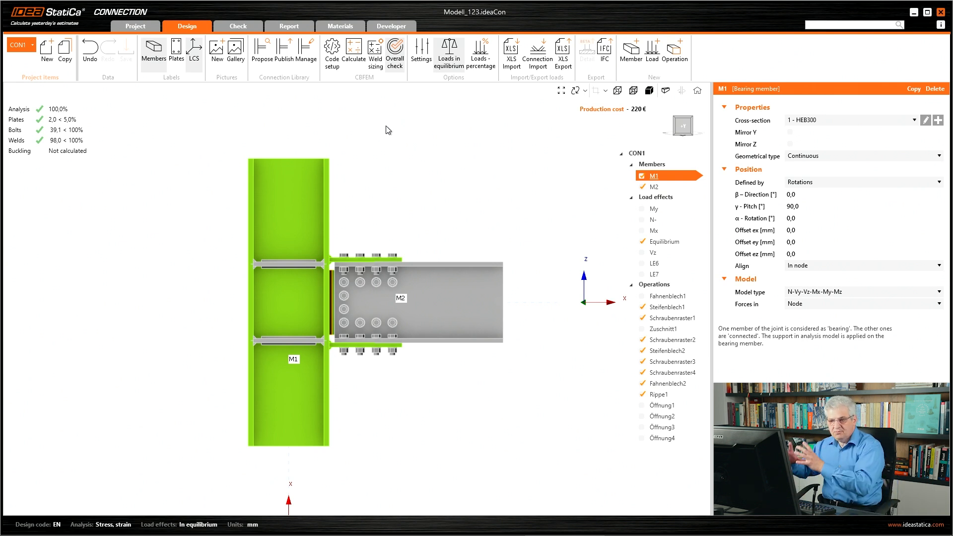
# Step: Delete all load effects of CON1
pyautogui.rightClick(680, 200)
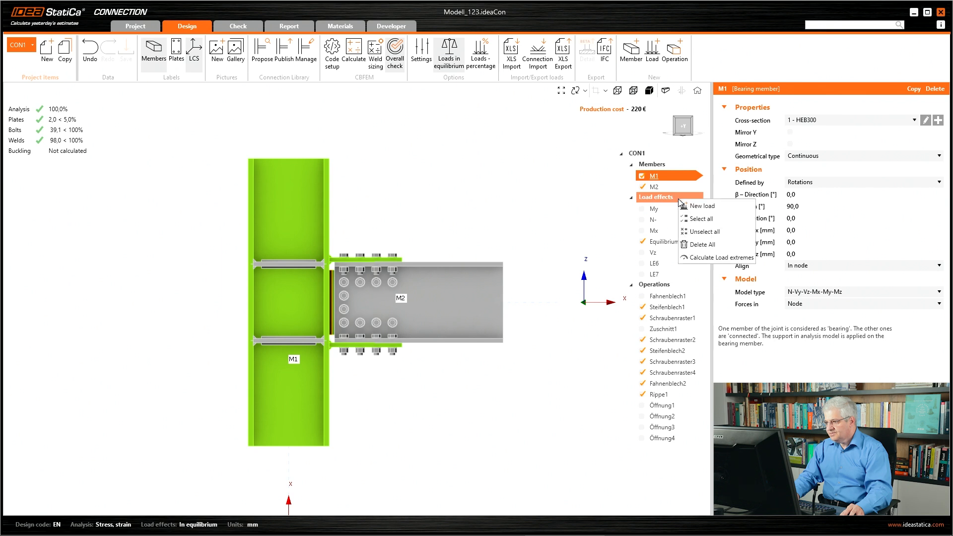
pyautogui.click(701, 244)
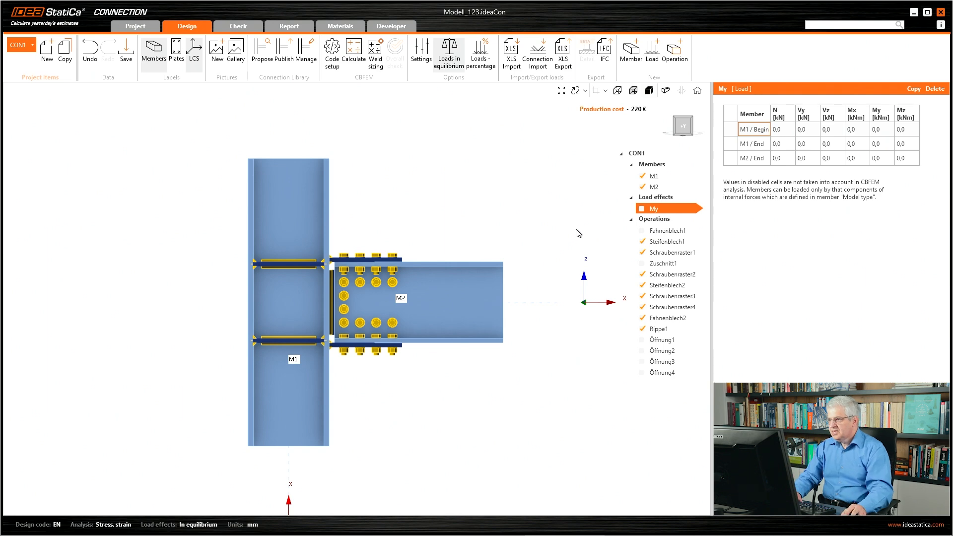
# Step: Import the load effects of CON1 from Modell_123.ideaCon and display the Equilibrium load effect
pyautogui.click(539, 69)
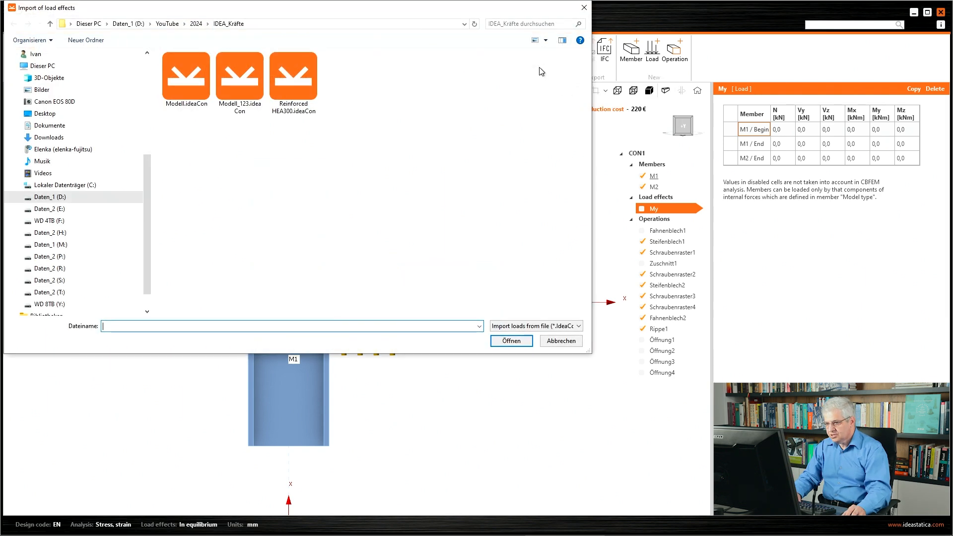
pyautogui.click(238, 92)
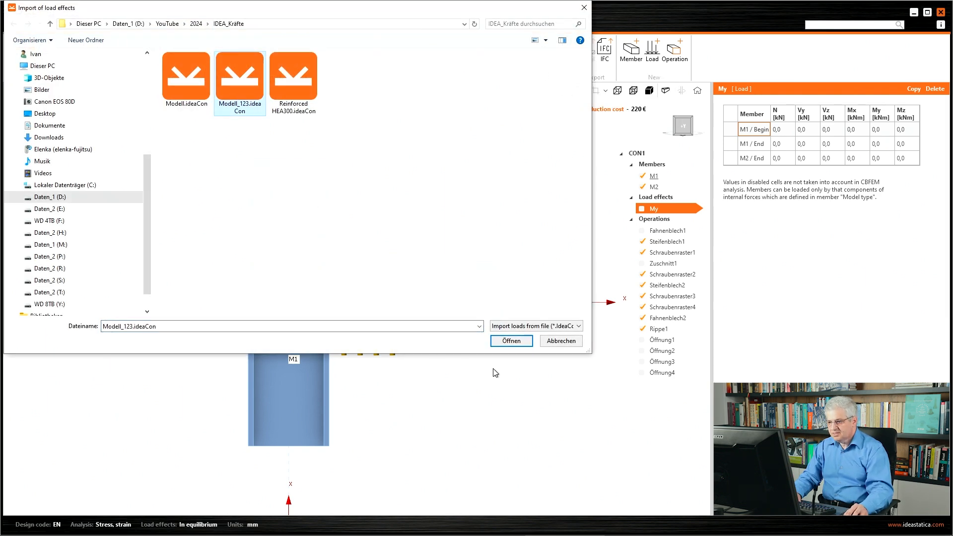
pyautogui.click(511, 341)
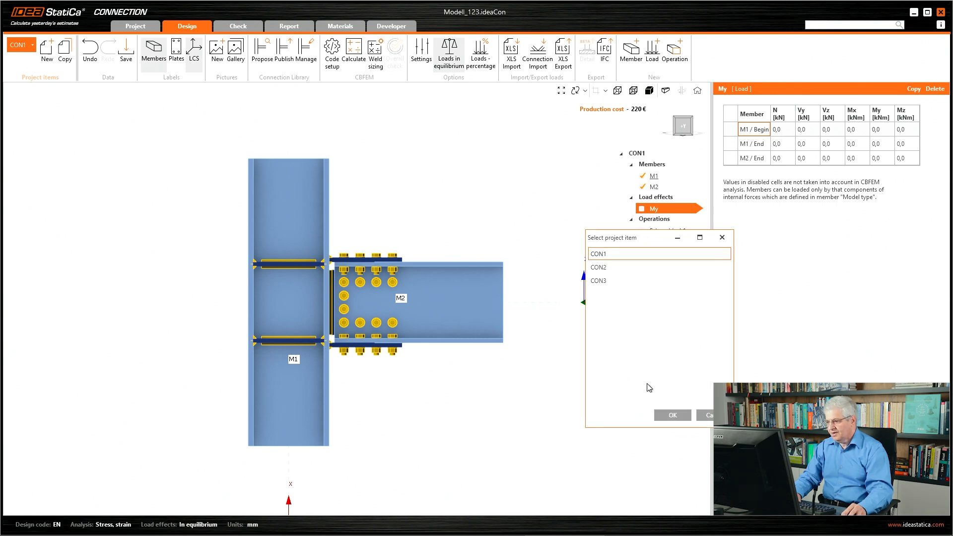
pyautogui.click(672, 415)
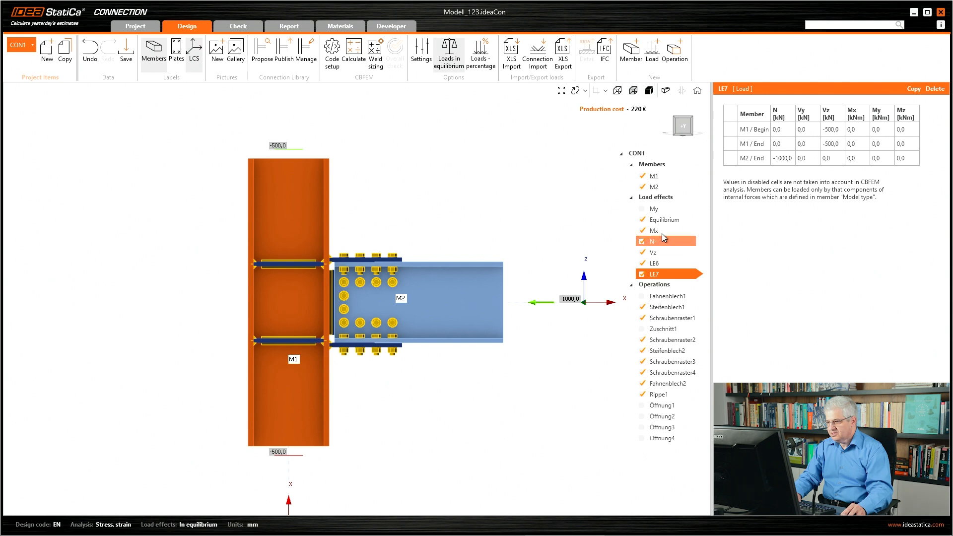
pyautogui.click(662, 222)
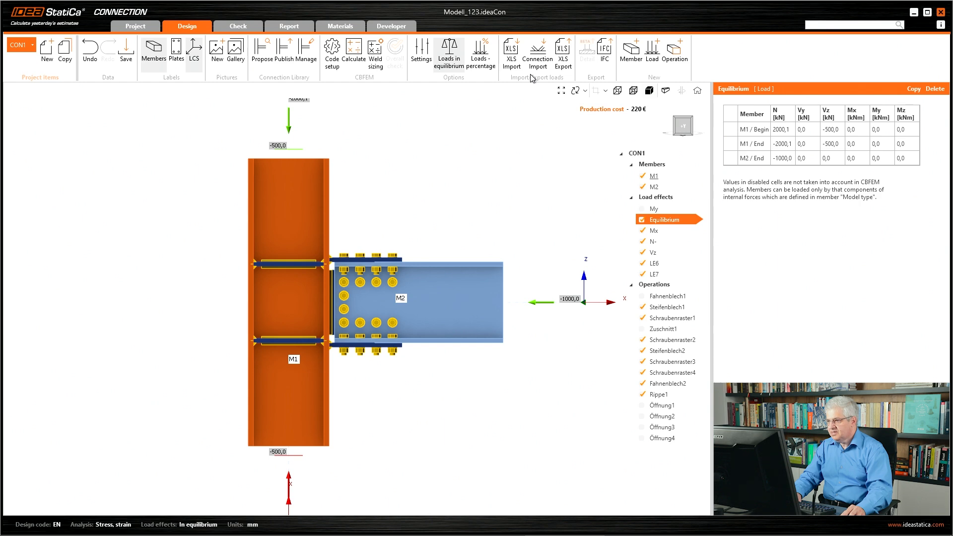
# Step: Export CON1's load effects to a CSV file named test123
pyautogui.click(563, 66)
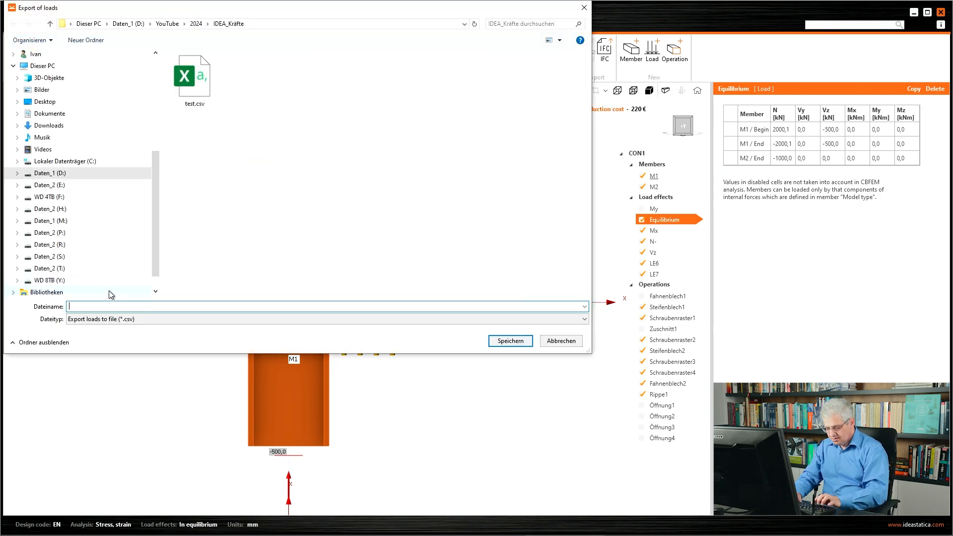
pyautogui.write('test123')
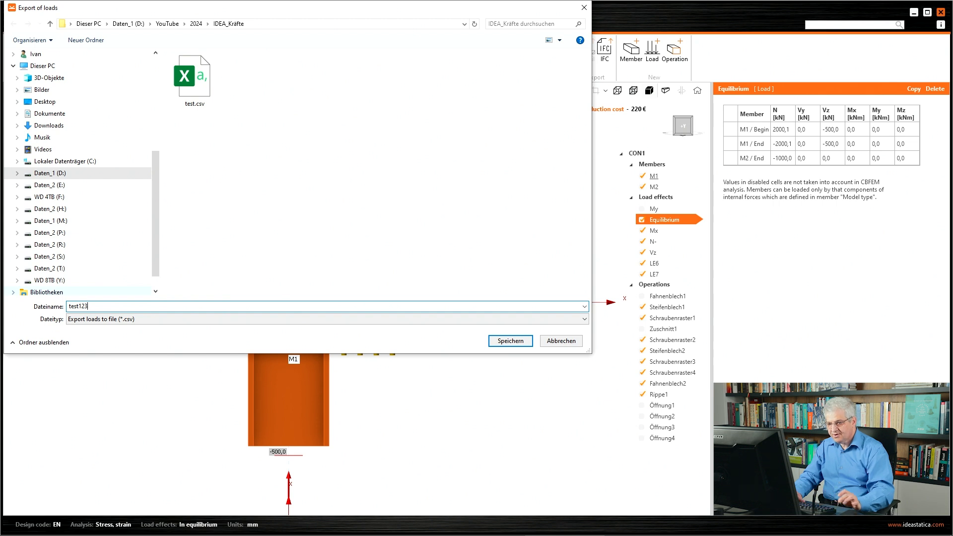
pyautogui.press('Return')
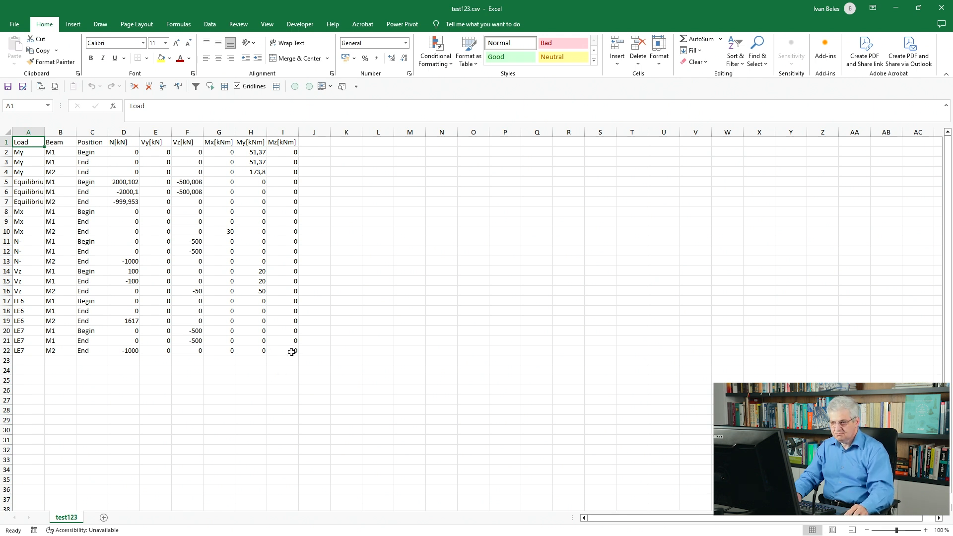
# Step: In Excel, clear all load rows of test123.csv below the My load, rows 5 to 22
pyautogui.moveTo(292, 351); pyautogui.dragTo(20, 183)
pyautogui.press('Delete')
# Step: Rename the load to ULS1 in all three remaining rows, cells A2 to A4
pyautogui.click(39, 154)
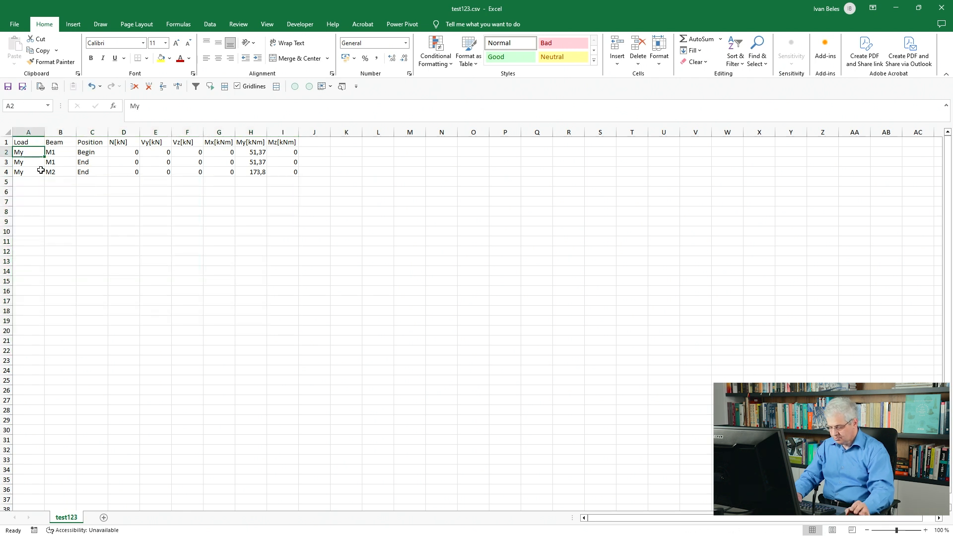
pyautogui.press('BackSpace')
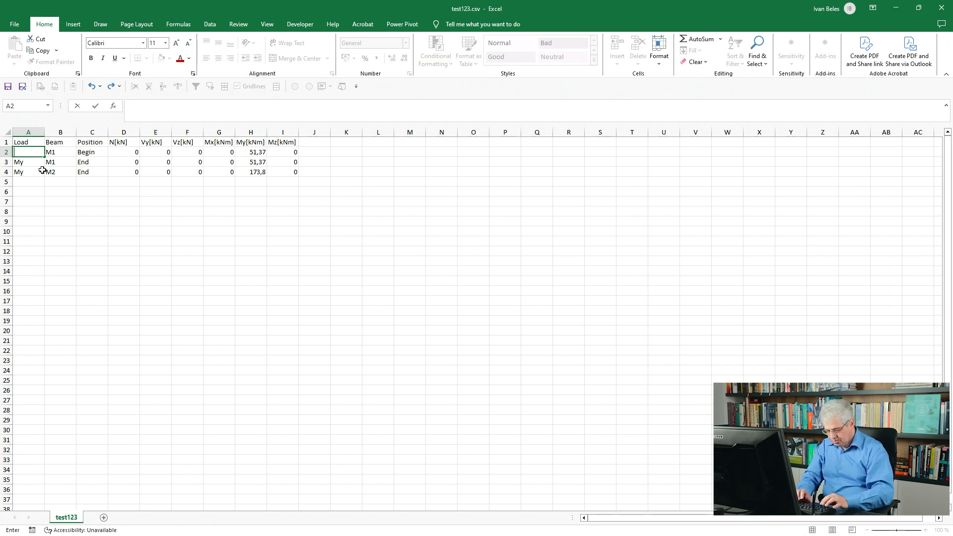
pyautogui.write('U')
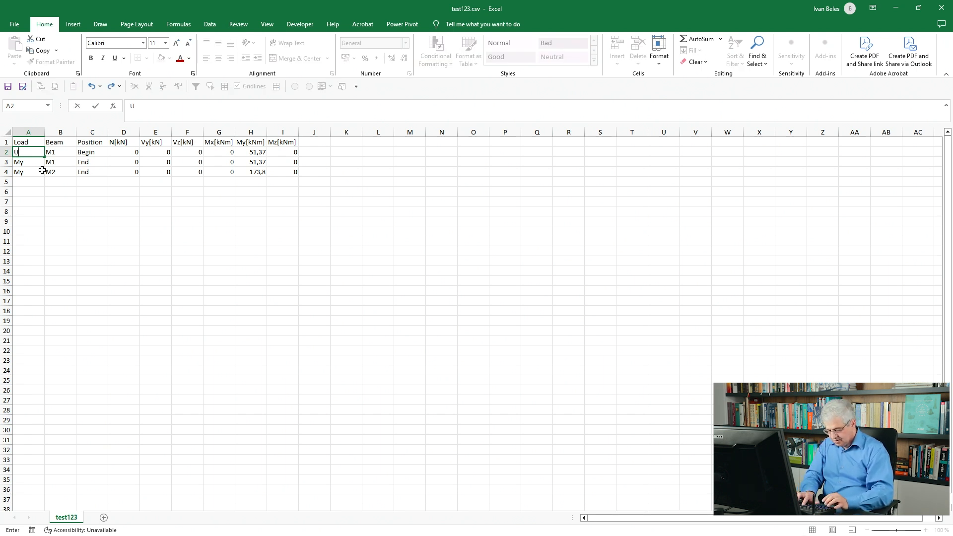
pyautogui.write('LS1')
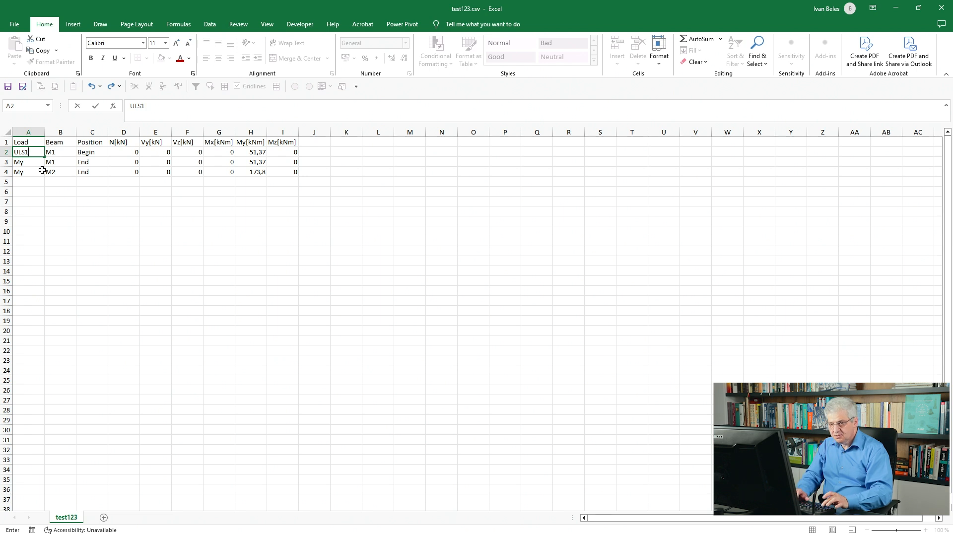
pyautogui.press('Return')
pyautogui.press('Up')
pyautogui.hotkey('ctrl', 'c')
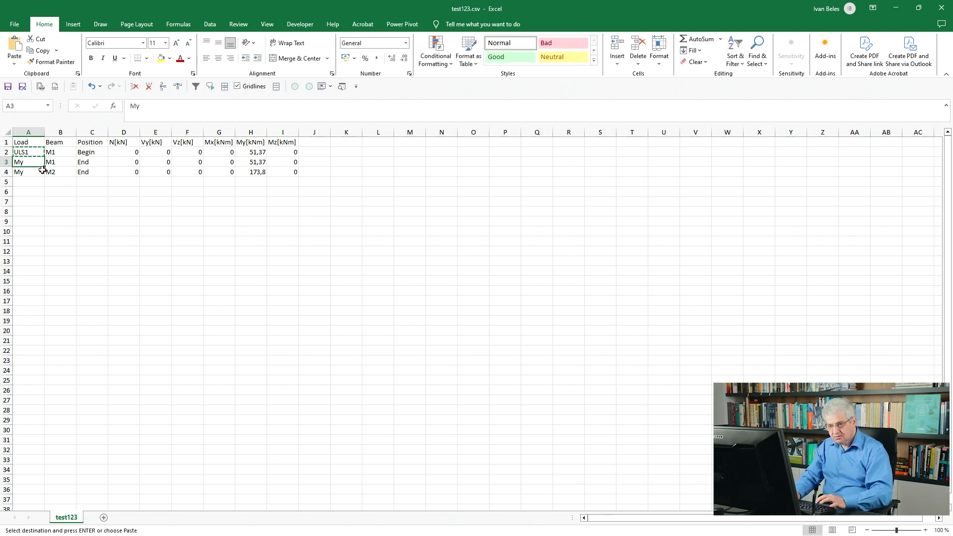
pyautogui.press('Down')
pyautogui.hotkey('ctrl', 'v')
pyautogui.press('Down')
pyautogui.press('Return')
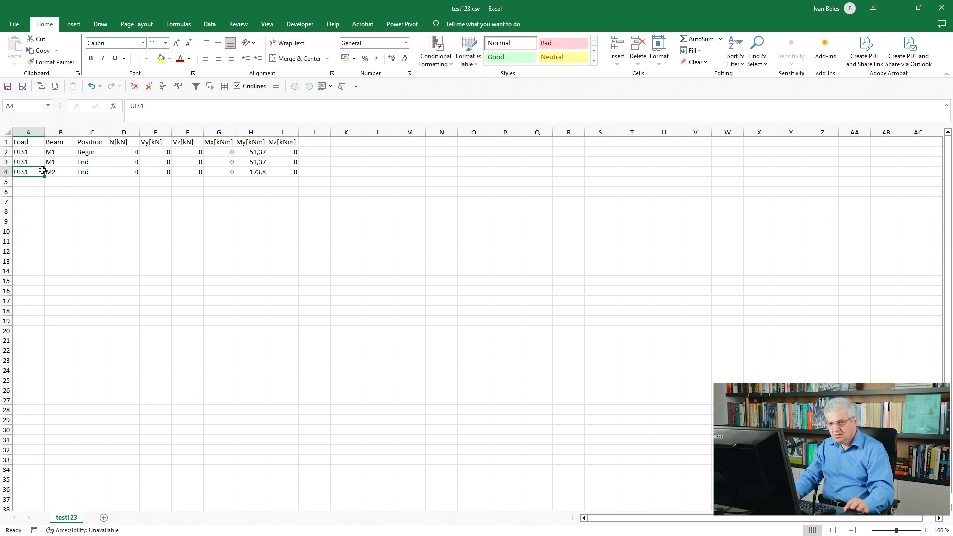
# Step: Set the N forces to 10 kN for M1 Begin, 20 kN for M1 End and 30 kN for M2 End
pyautogui.click(130, 153)
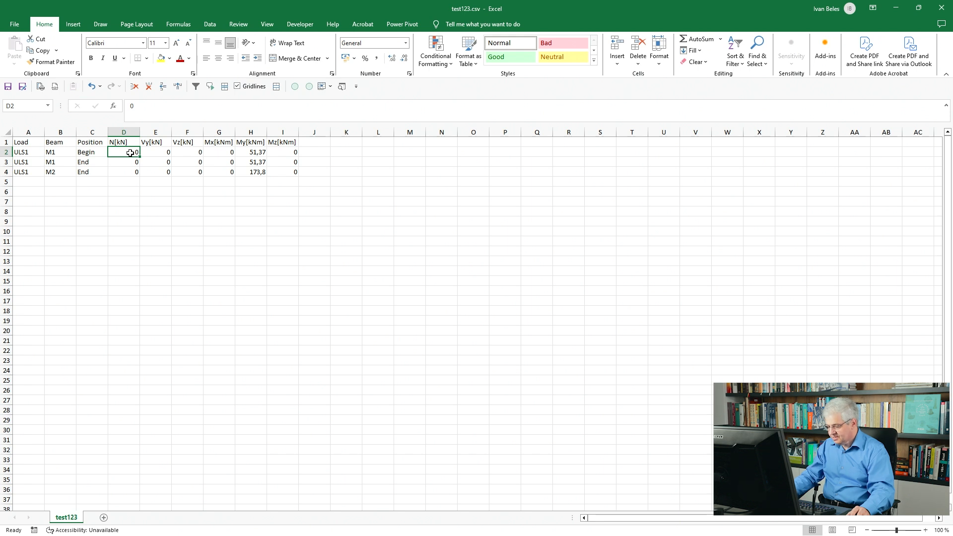
pyautogui.write('10')
pyautogui.press('Return')
pyautogui.write('20')
pyautogui.press('Return')
pyautogui.write('30')
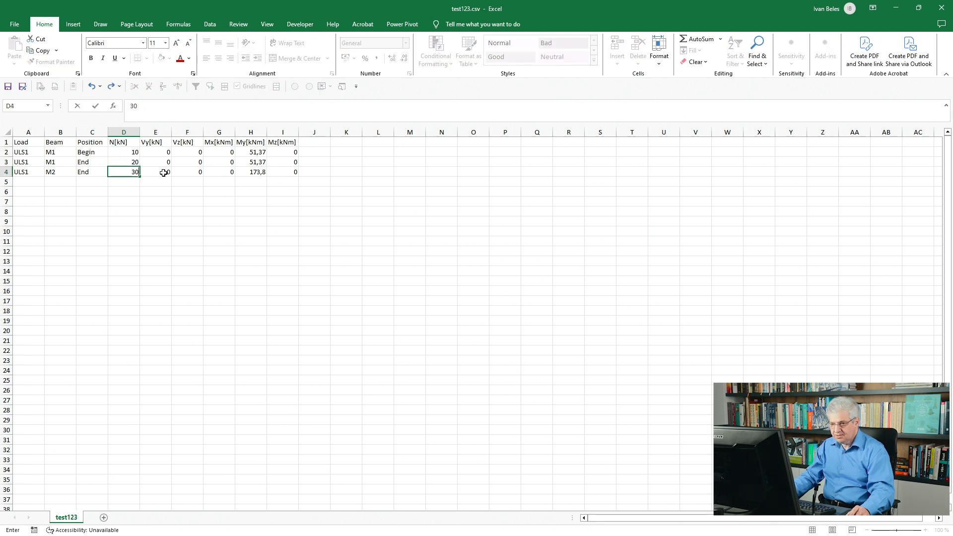
# Step: Set the Vy forces to 25 kN for M1 Begin, 20 kN for M1 End and 15 kN for M2 End
pyautogui.click(164, 173)
pyautogui.write('15')
pyautogui.click(163, 163)
pyautogui.write('20')
pyautogui.click(162, 153)
pyautogui.write('2')
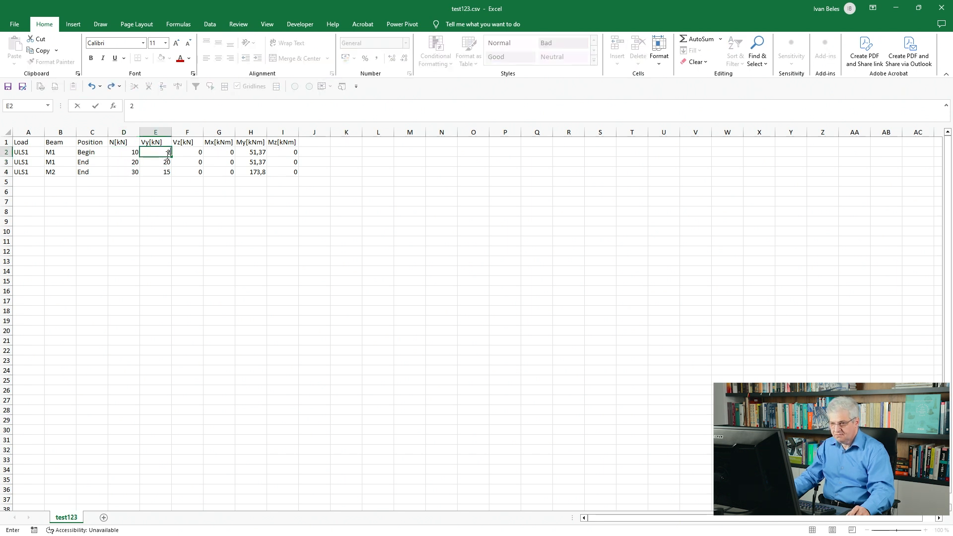
pyautogui.write('5')
# Step: Set the My moment to 50 kNm in all three load rows, cells H2 to H4
pyautogui.click(250, 155)
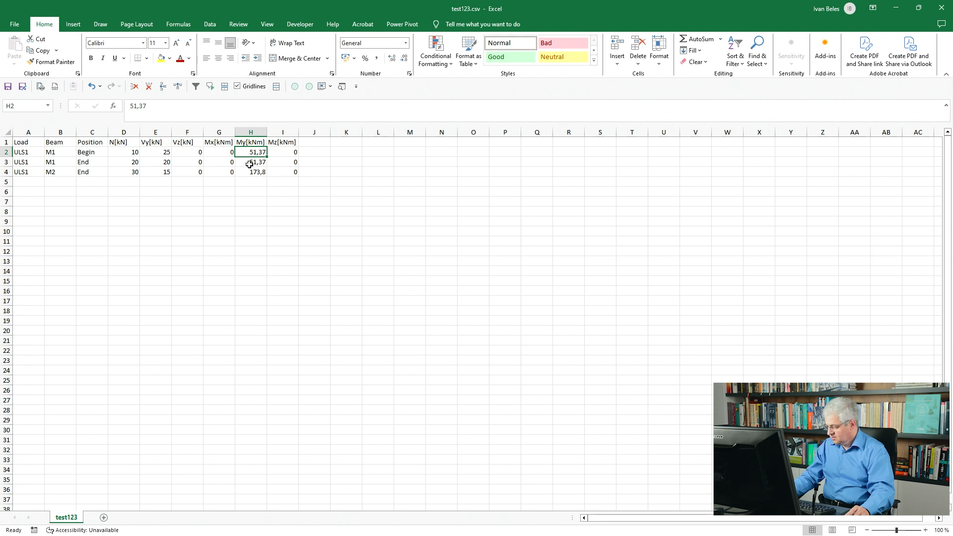
pyautogui.write('50')
pyautogui.press('Return')
pyautogui.write('50')
pyautogui.press('Return')
pyautogui.write('0')
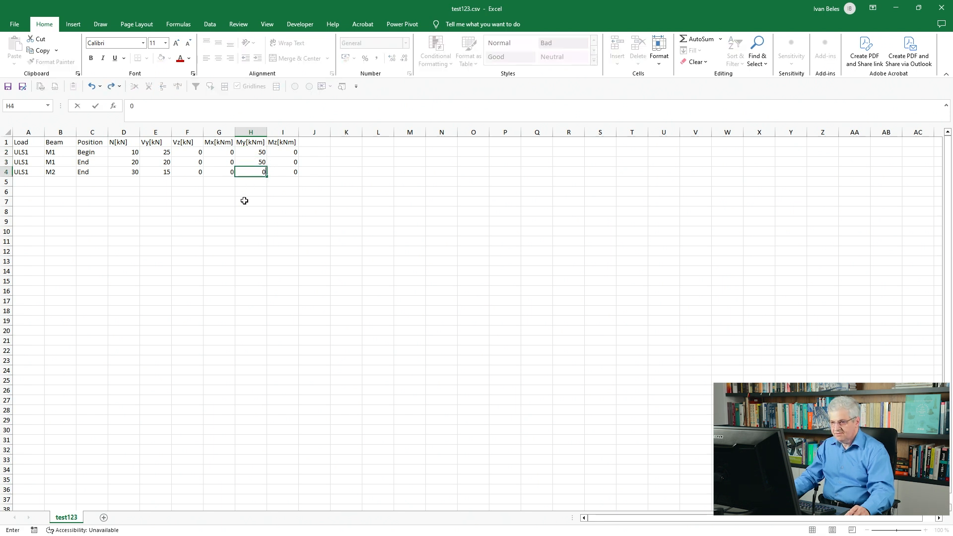
pyautogui.moveTo(256, 173); pyautogui.dragTo(281, 176)
pyautogui.write('50')
pyautogui.press('Return')
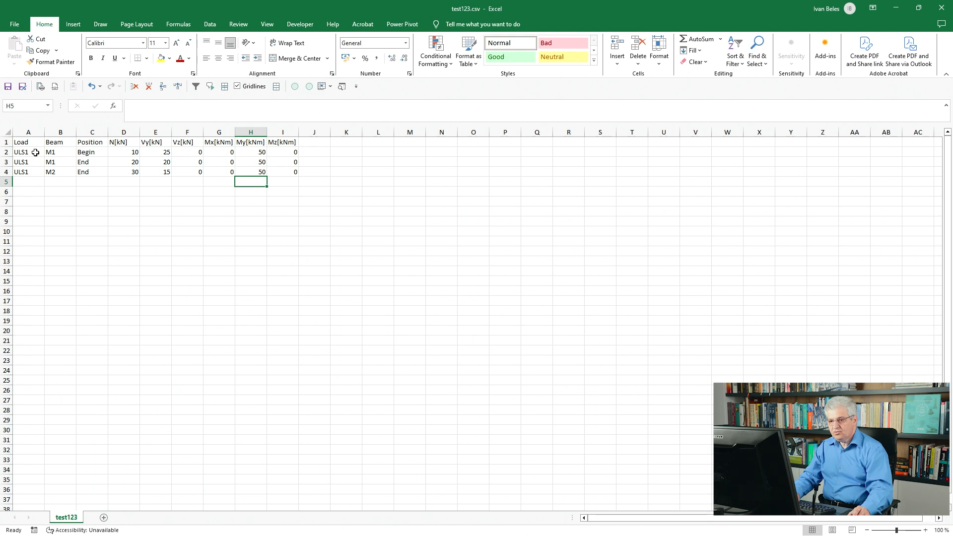
# Step: Copy the ULS1 rows A2:I4 and paste them into the XLS load import of CON1 in IDEA StatiCa Connection
pyautogui.moveTo(35, 153); pyautogui.dragTo(291, 172)
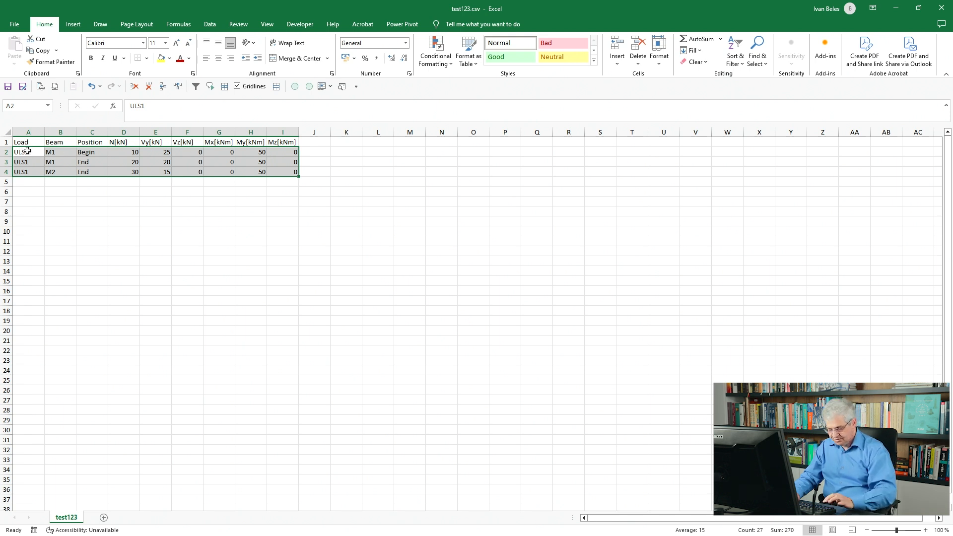
pyautogui.hotkey('ctrl', 'c')
pyautogui.hotkey('alt', 'Tab')
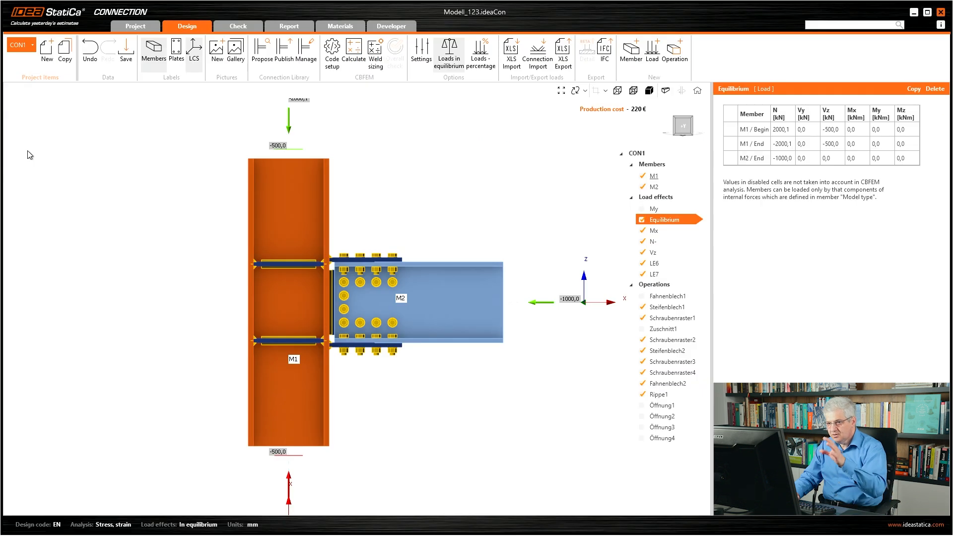
pyautogui.click(511, 68)
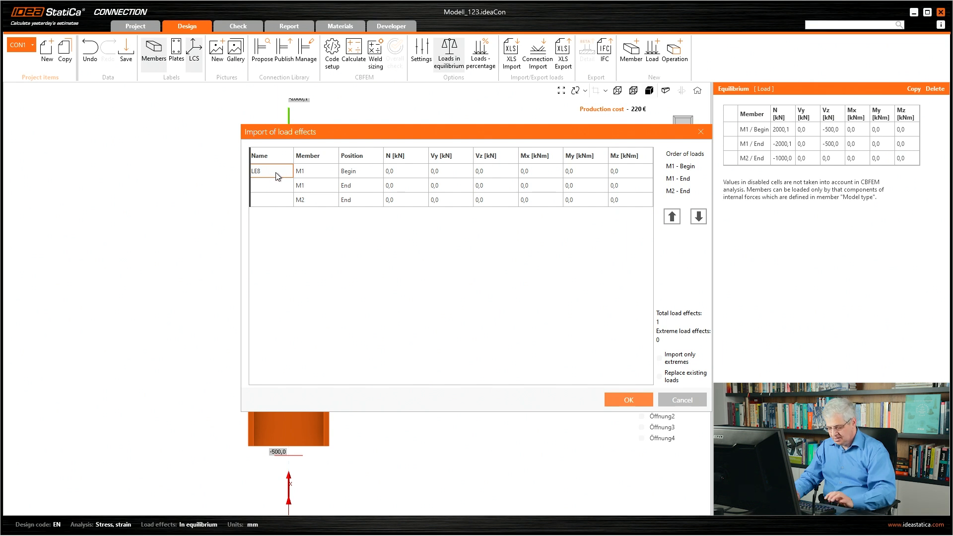
pyautogui.hotkey('ctrl', 'v')
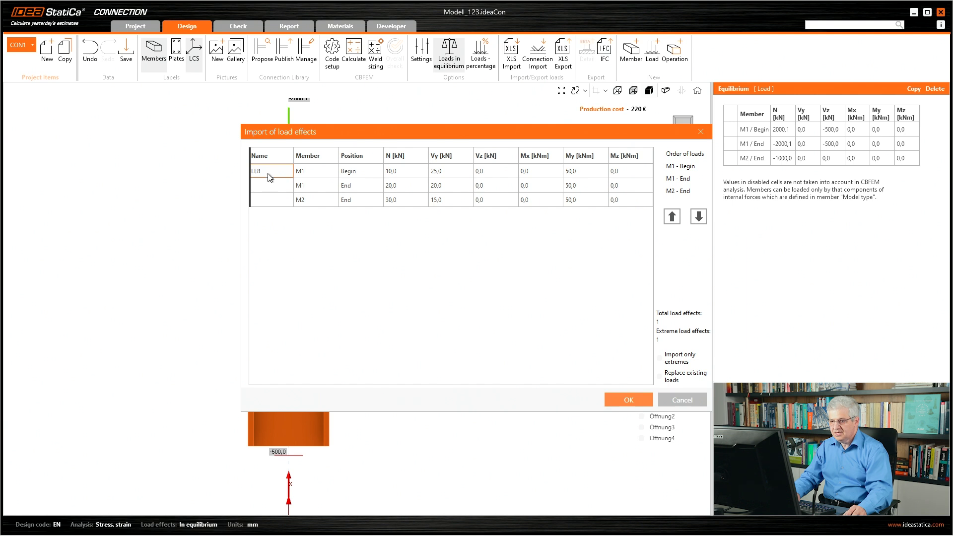
pyautogui.moveTo(282, 138); pyautogui.dragTo(276, 203)
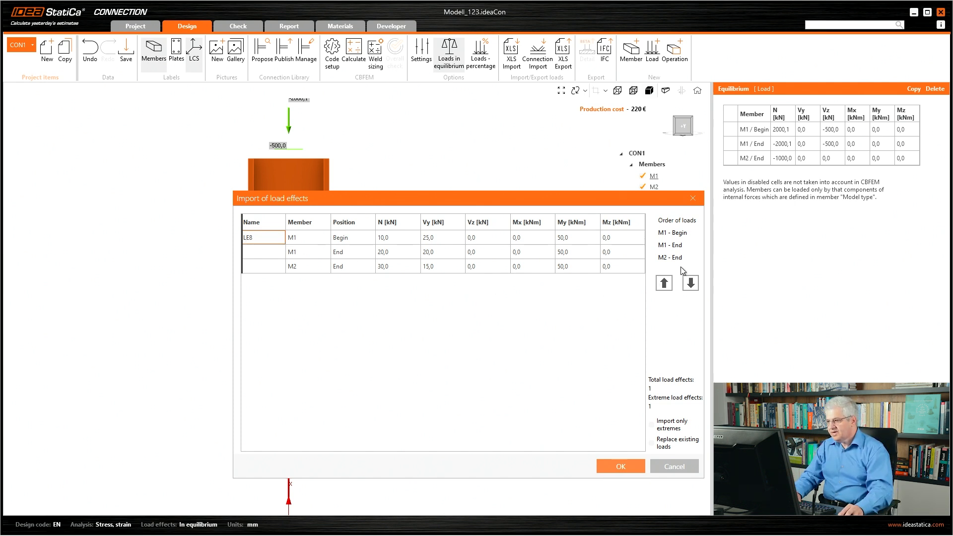
# Step: Move M1 - End above M1 - Begin in the order of loads, and move it back down
pyautogui.click(671, 245)
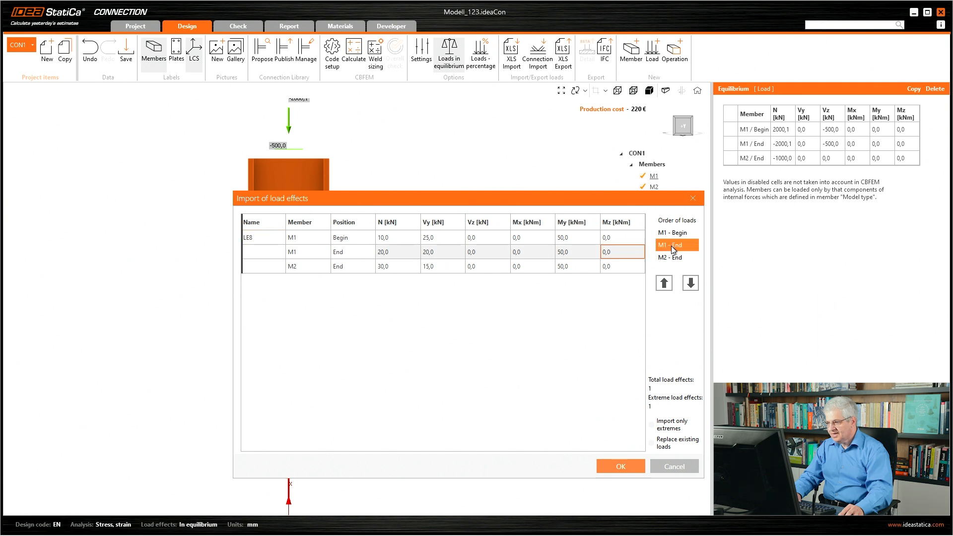
pyautogui.click(664, 284)
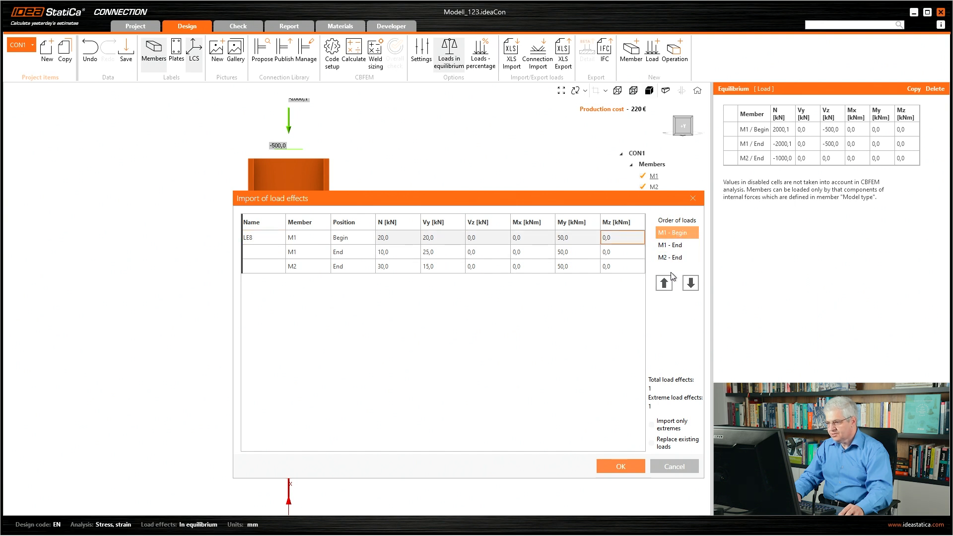
pyautogui.click(690, 283)
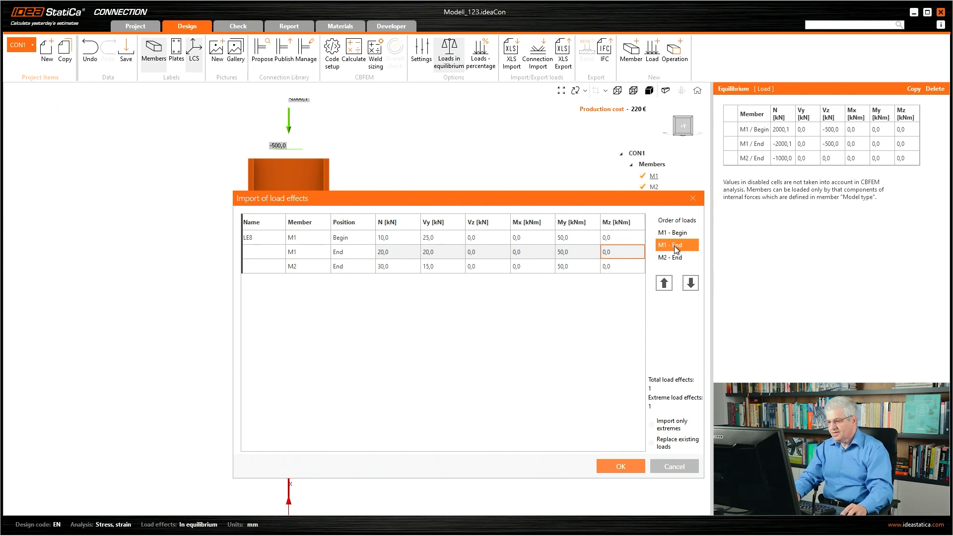
# Step: Import the pasted values as an additional load effect without replacing the existing loads
pyautogui.moveTo(648, 410)
pyautogui.mouseDown()
pyautogui.moveTo(674, 407)
pyautogui.moveTo(632, 457)
pyautogui.moveTo(668, 409)
pyautogui.mouseUp()
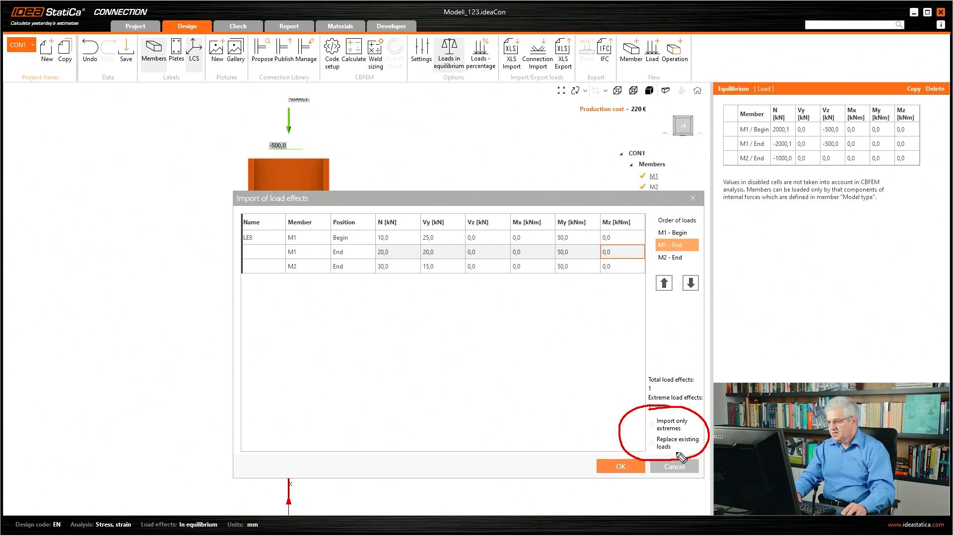
pyautogui.press('Escape')
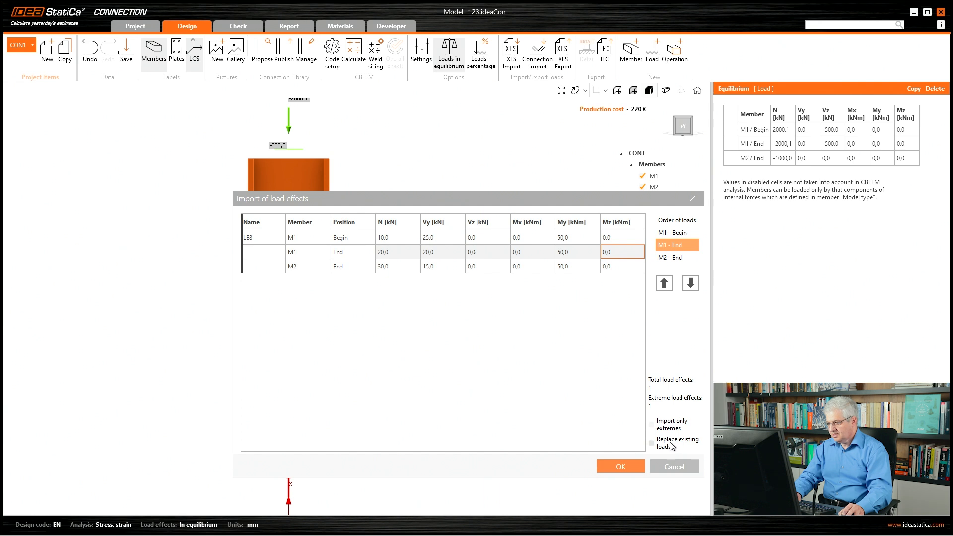
pyautogui.click(615, 467)
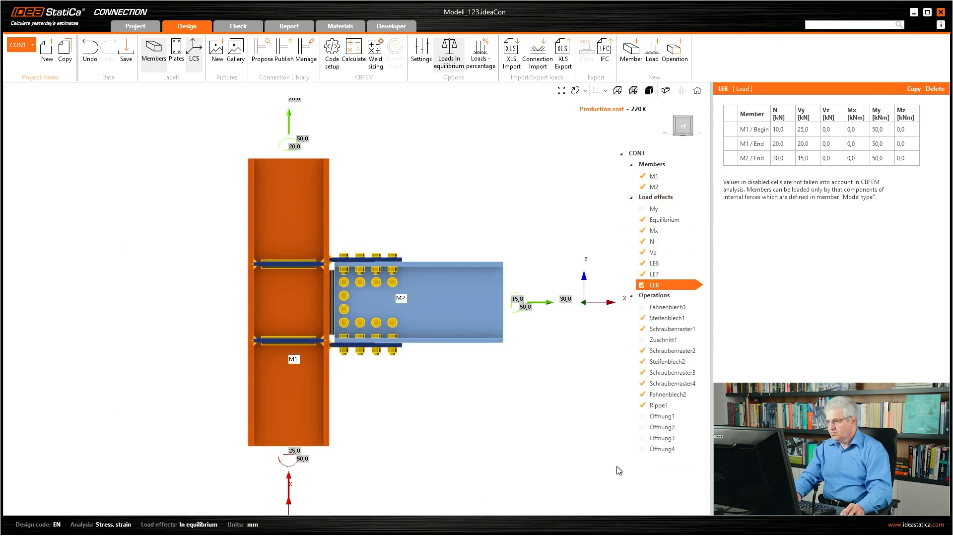
# Step: Rename the newly imported load effect LE8 as ULS1
pyautogui.doubleClick(655, 286)
pyautogui.write('ULS')
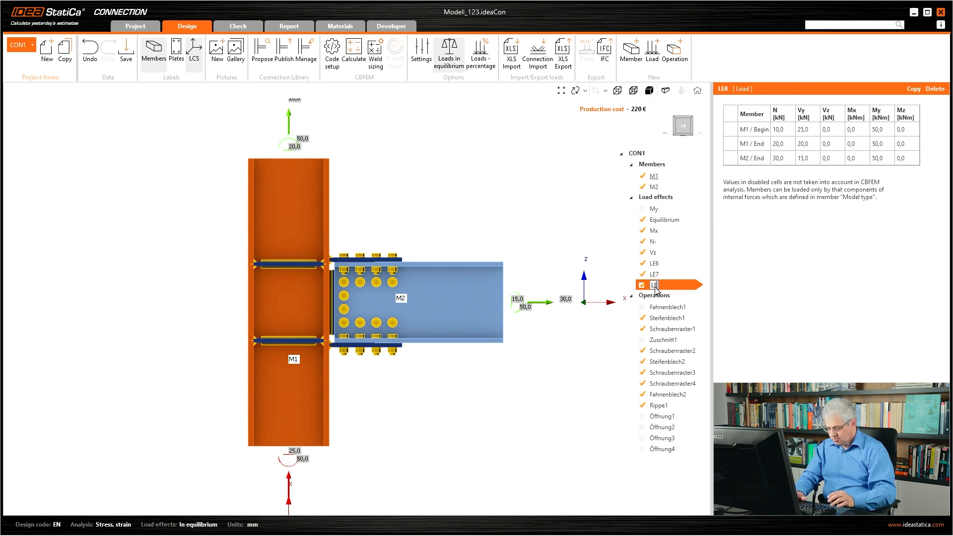
pyautogui.write('1')
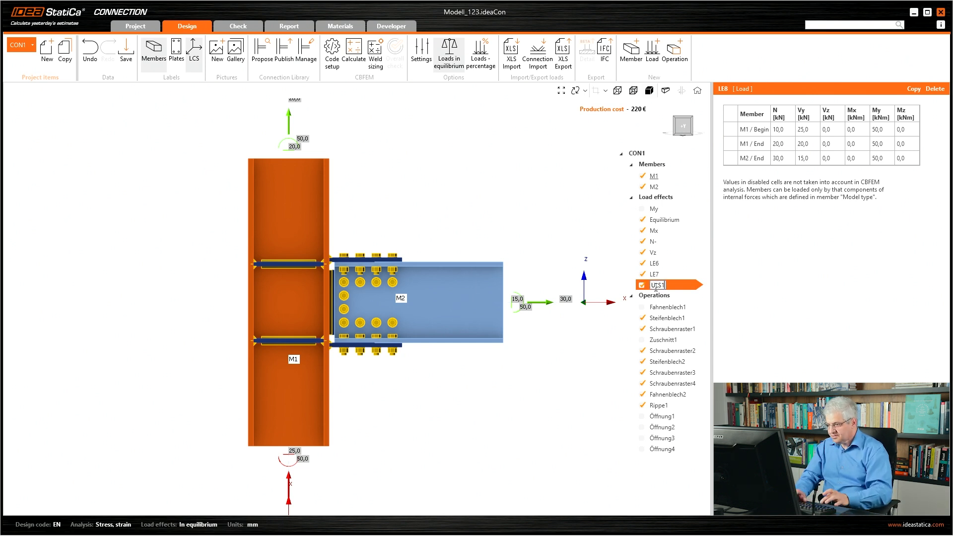
pyautogui.press('Return')
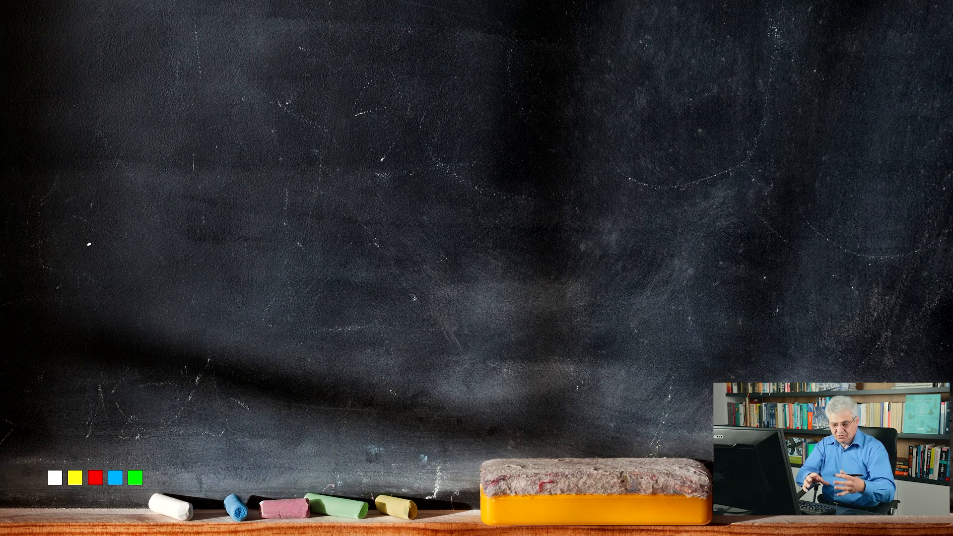
pyautogui.moveTo(67, 207)
pyautogui.mouseDown()
pyautogui.moveTo(64, 303)
pyautogui.moveTo(78, 305)
pyautogui.mouseUp()
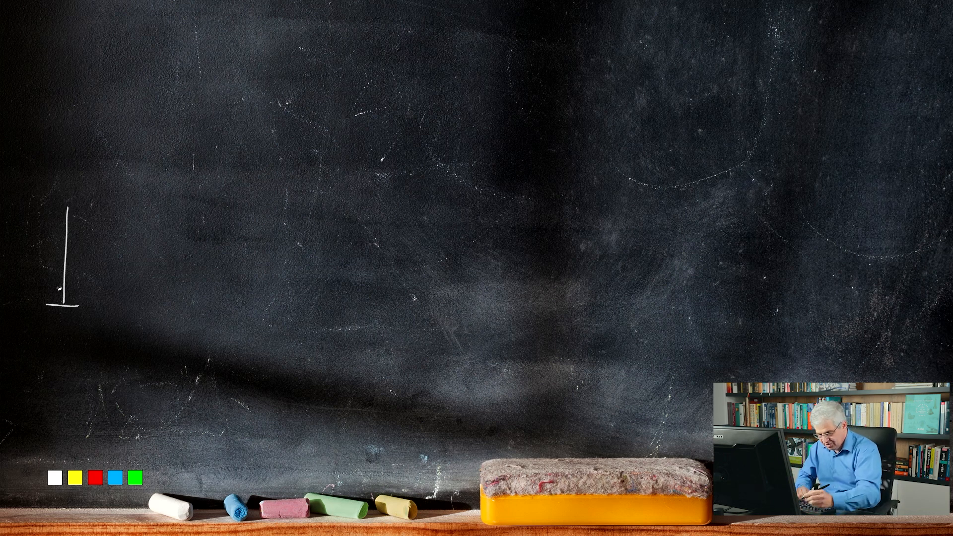